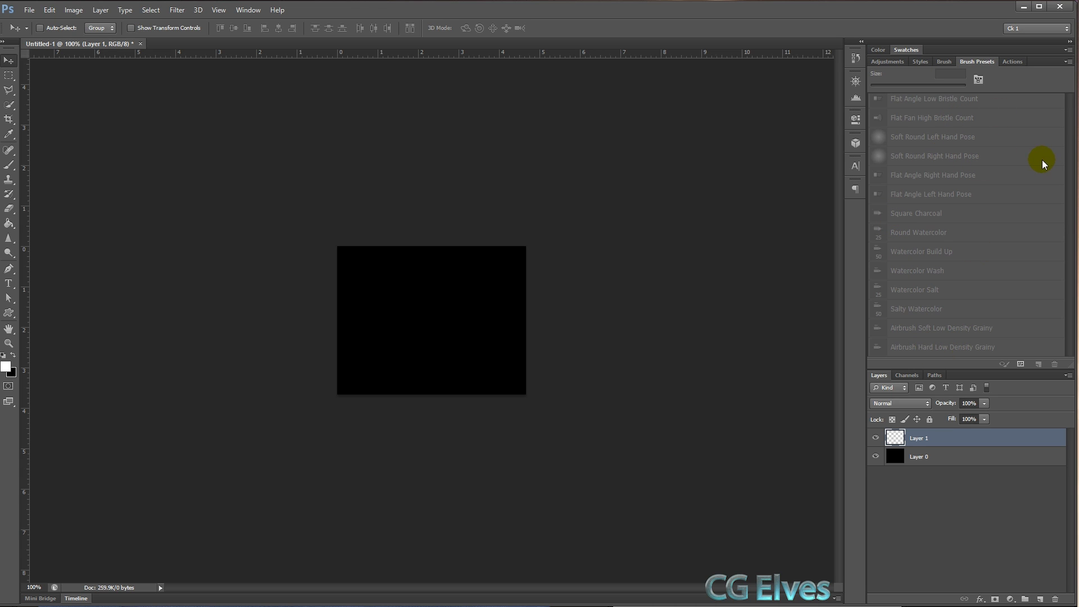
With the Brush tool, load brushes from the Brush Presets menu and locate the Stitches brush file.
click(8, 167)
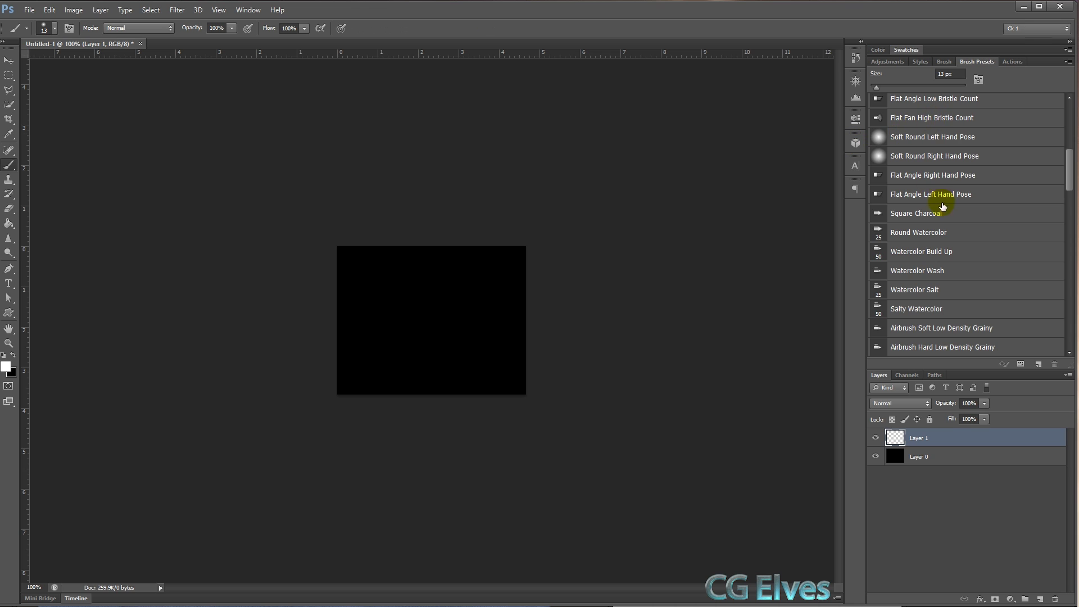
click(1068, 62)
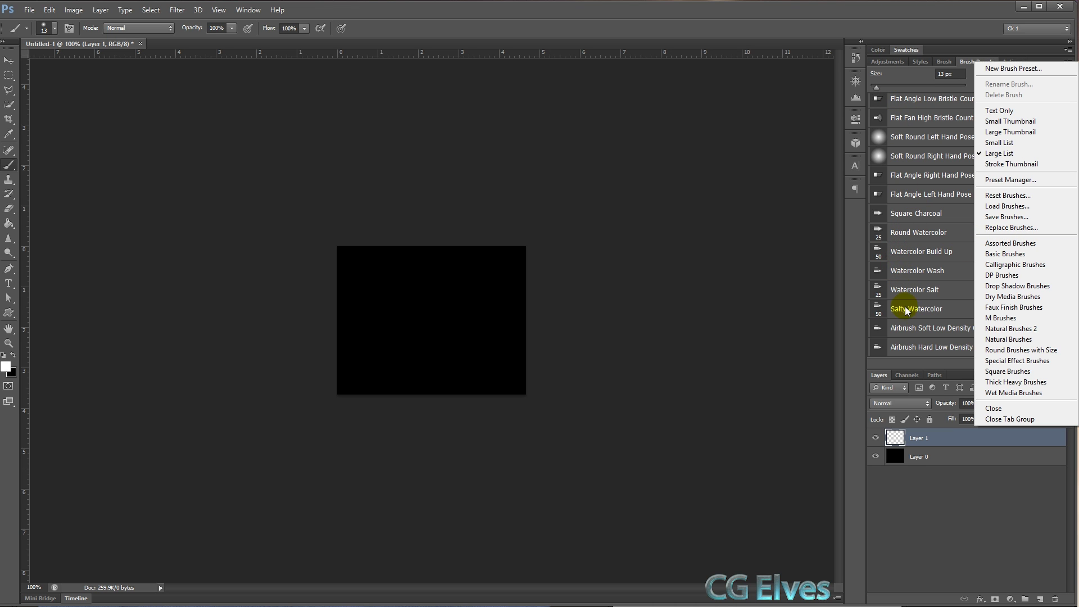
click(990, 206)
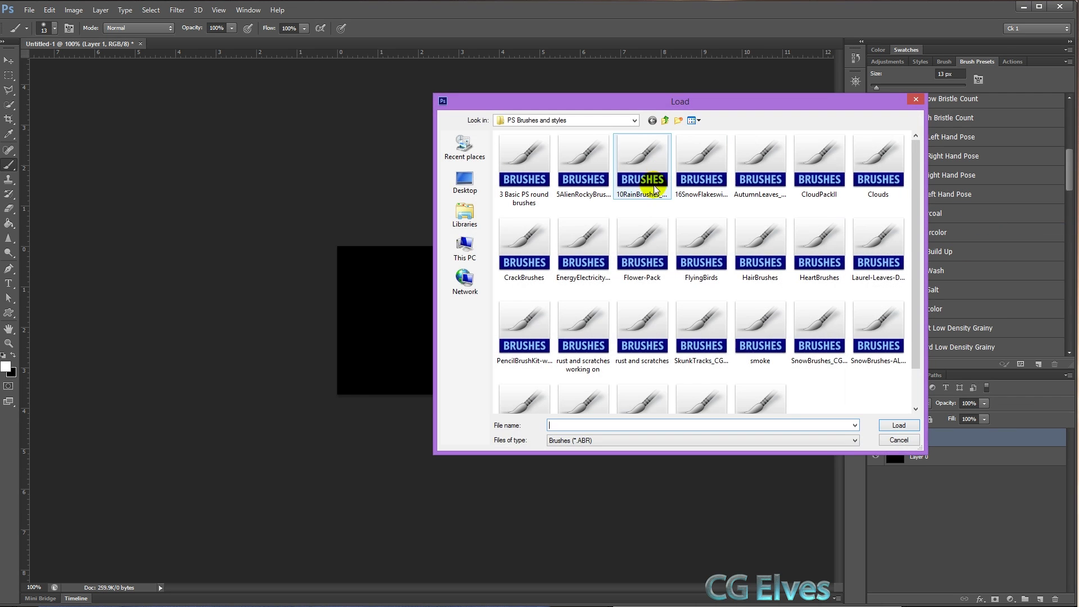
drag(651, 100, 610, 74)
scroll(782, 360, down, 1)
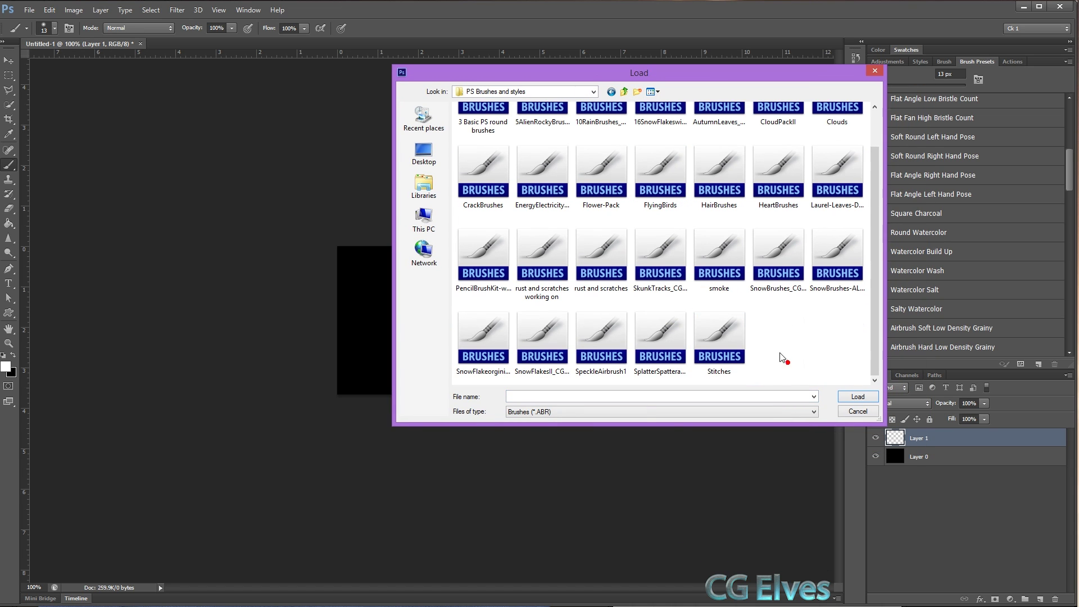
click(732, 328)
Load Stitches.abr, pick the 1 stitch Dynamic preset, and undo an S-shaped test stroke.
double_click(718, 332)
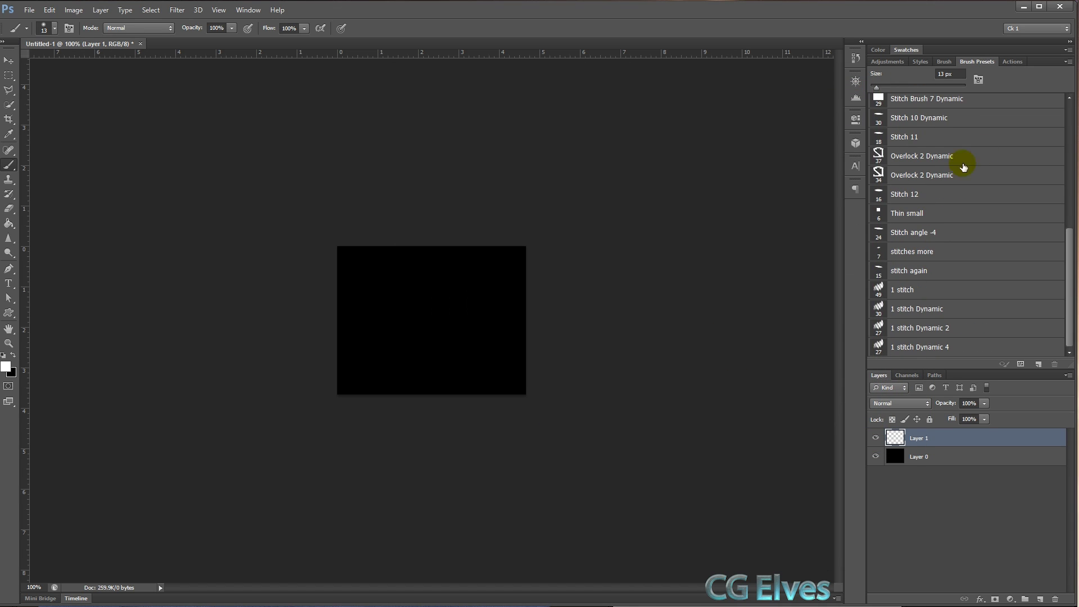
scroll(1053, 272, up, 5)
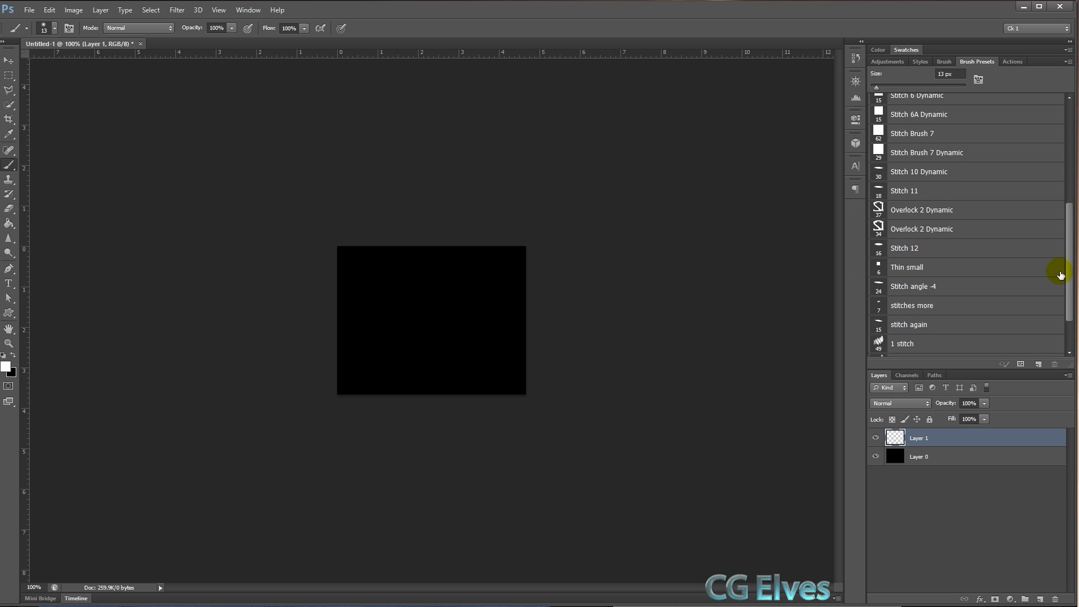
scroll(1036, 261, down, 5)
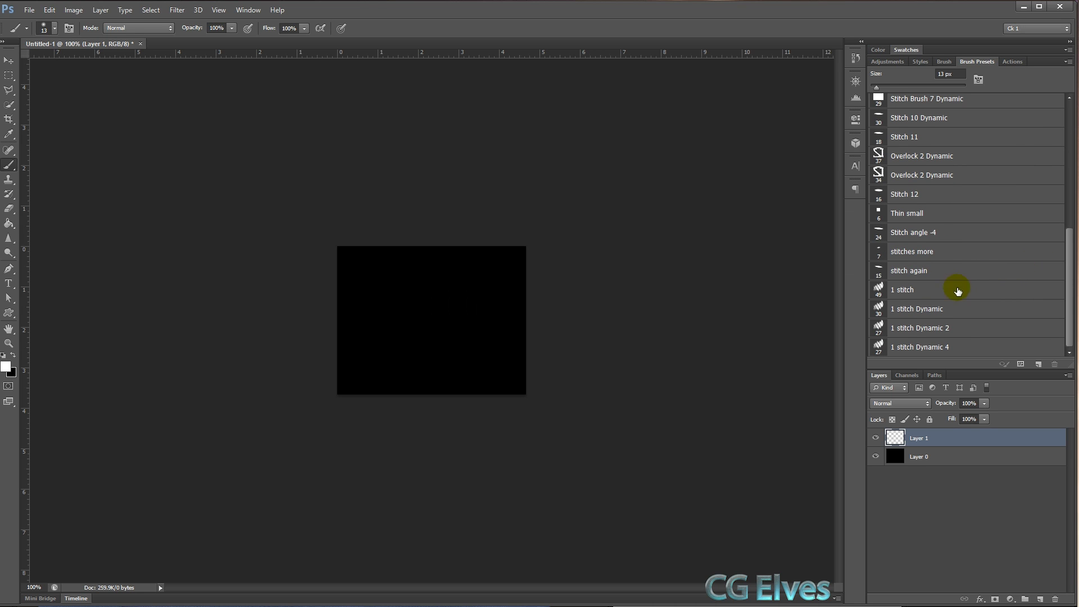
click(917, 310)
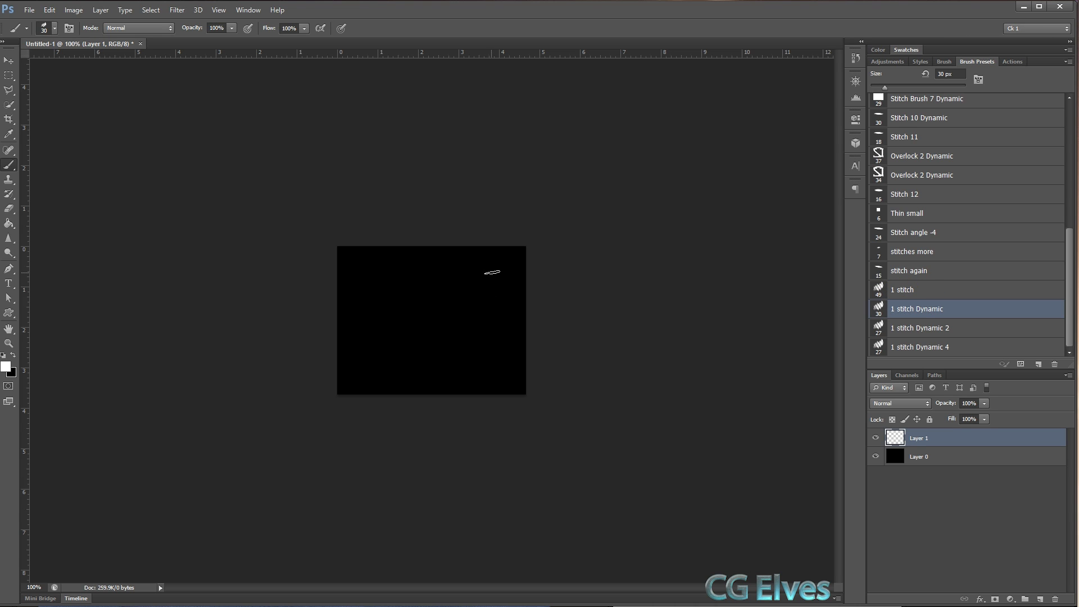
mouse_move(493, 272)
mouse_down()
mouse_move(472, 262)
mouse_move(431, 273)
mouse_move(419, 309)
mouse_move(466, 328)
mouse_move(481, 358)
mouse_move(448, 386)
mouse_move(370, 365)
mouse_move(355, 314)
mouse_move(376, 290)
mouse_move(369, 257)
mouse_move(349, 288)
mouse_move(391, 312)
mouse_move(419, 353)
mouse_move(385, 354)
mouse_move(536, 316)
mouse_move(473, 315)
mouse_up()
key(Delete)
Resize the stitch brush to 14 px and paint a dashed stitch test line.
right_click(459, 291)
key(Return)
mouse_move(438, 268)
mouse_down()
mouse_move(402, 265)
mouse_move(439, 299)
mouse_move(452, 337)
mouse_move(382, 341)
mouse_move(484, 381)
mouse_move(500, 334)
mouse_move(471, 267)
mouse_move(460, 294)
mouse_move(485, 331)
mouse_move(480, 353)
mouse_move(426, 332)
mouse_move(384, 296)
mouse_move(377, 325)
mouse_move(373, 257)
mouse_move(384, 296)
mouse_move(359, 324)
mouse_move(360, 354)
mouse_move(382, 376)
mouse_move(424, 381)
mouse_move(393, 320)
mouse_move(455, 276)
mouse_move(493, 273)
mouse_move(505, 303)
mouse_move(495, 317)
mouse_move(516, 285)
mouse_move(434, 264)
mouse_up()
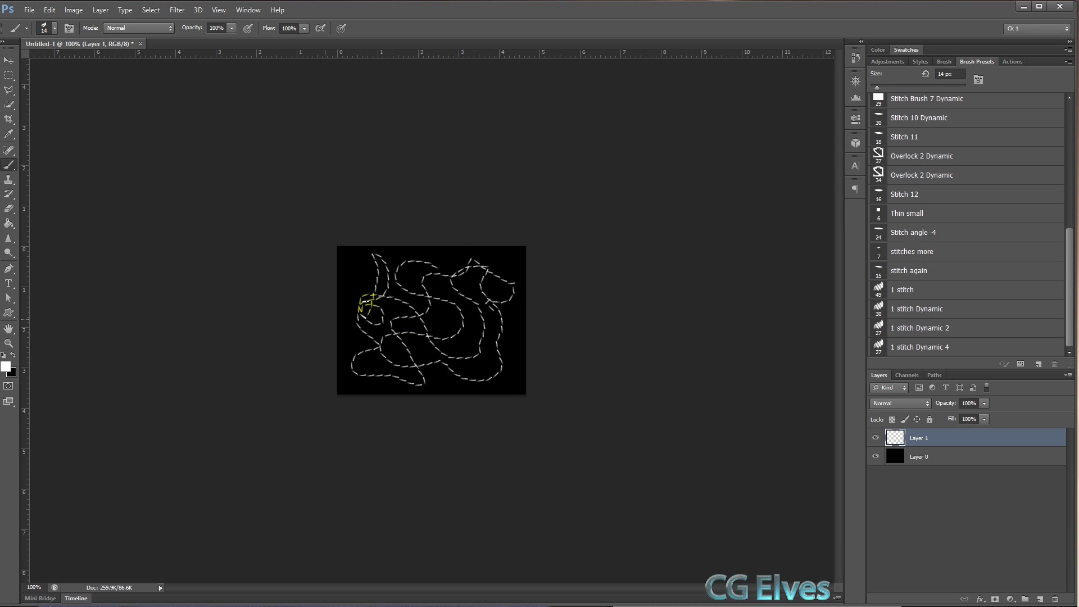
Clear the canvas, switch to the 1 stitch preset, and stamp three test stitches plus an undone curve.
key(ctrl+z)
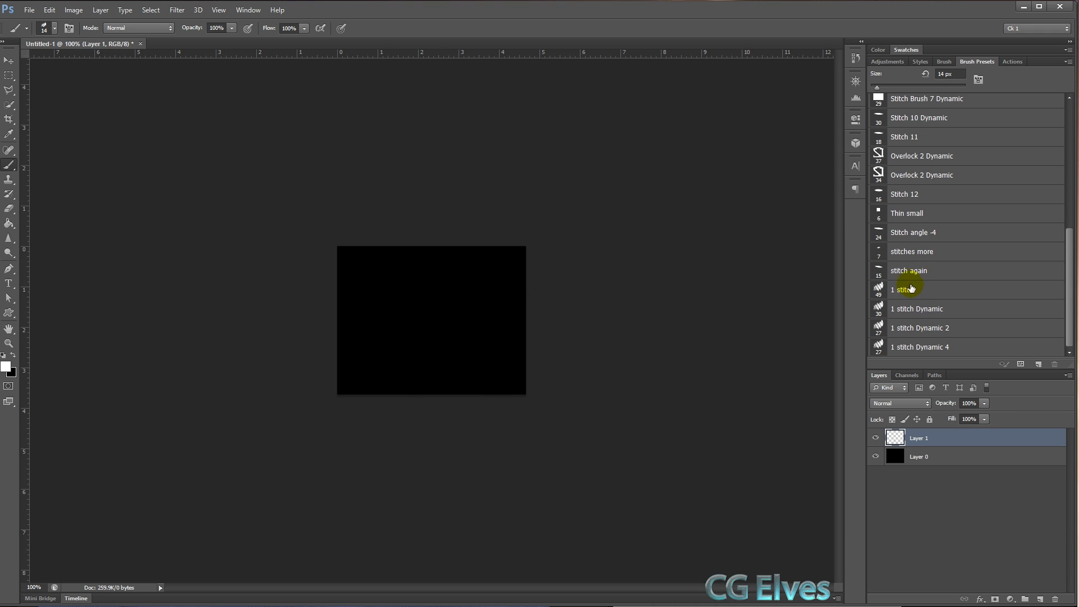
click(905, 287)
click(412, 308)
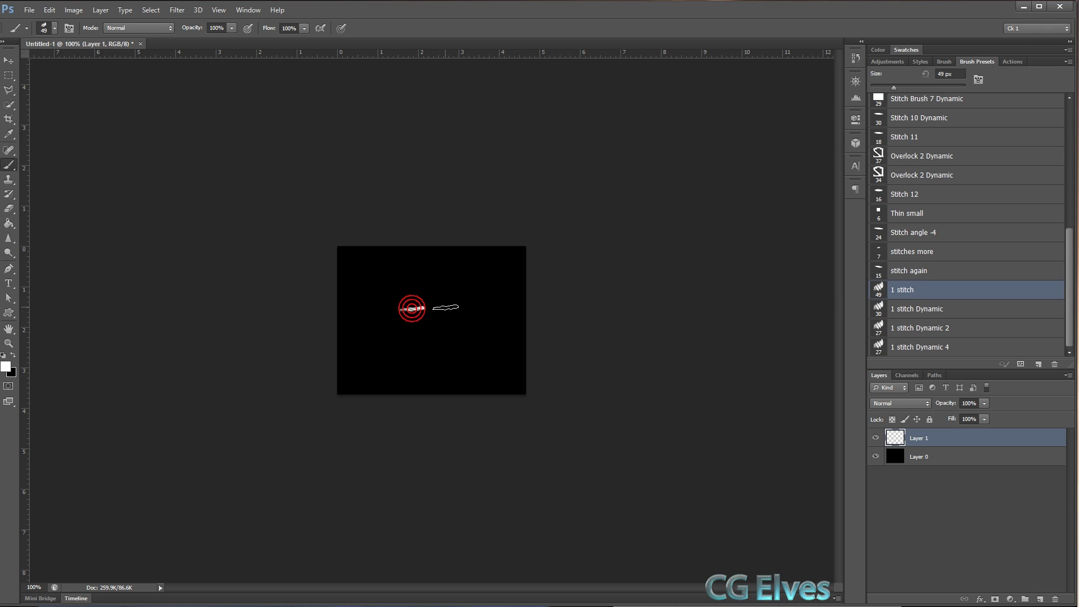
click(446, 299)
click(465, 279)
mouse_move(501, 308)
mouse_down()
mouse_move(434, 353)
mouse_move(400, 361)
mouse_move(368, 335)
mouse_move(382, 287)
mouse_move(441, 266)
mouse_move(500, 268)
mouse_up()
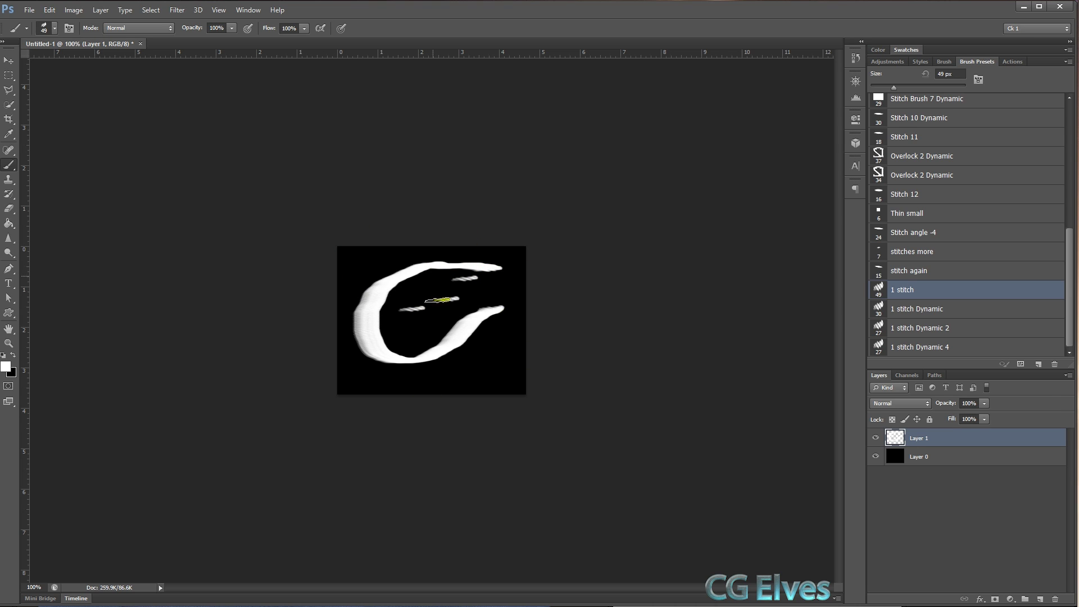
key(ctrl+z)
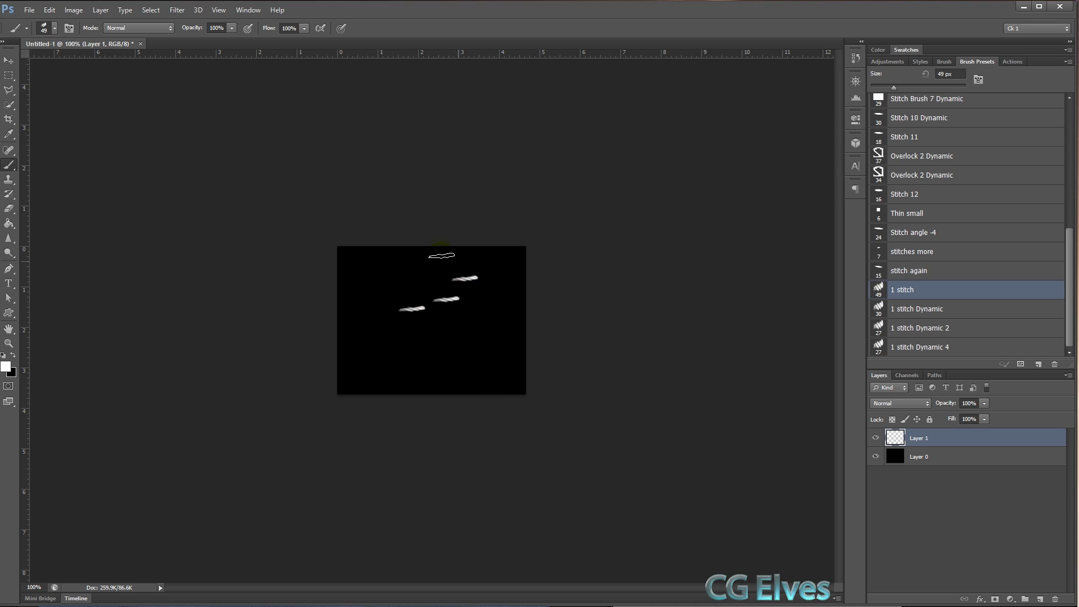
Stamp four more single 49 px stitches, then step back to clear them.
click(413, 341)
click(451, 337)
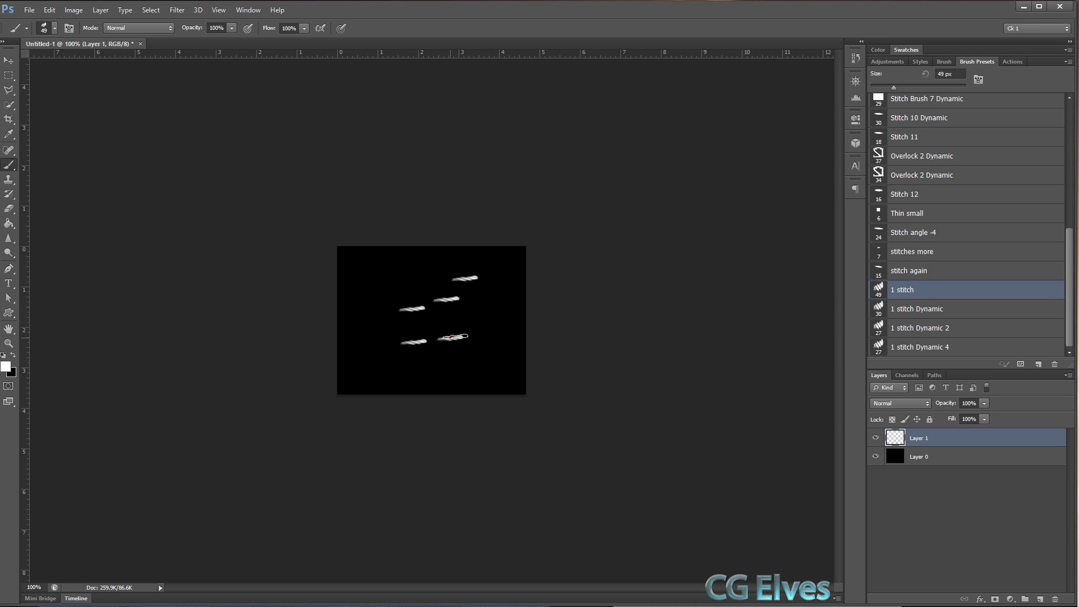
click(482, 329)
click(487, 309)
key(ctrl+alt+z)
key(ctrl+alt+z)
key(ctrl+alt+z)
key(ctrl+alt+z)
key(ctrl+alt+z)
key(ctrl+alt+z)
key(ctrl+alt+z)
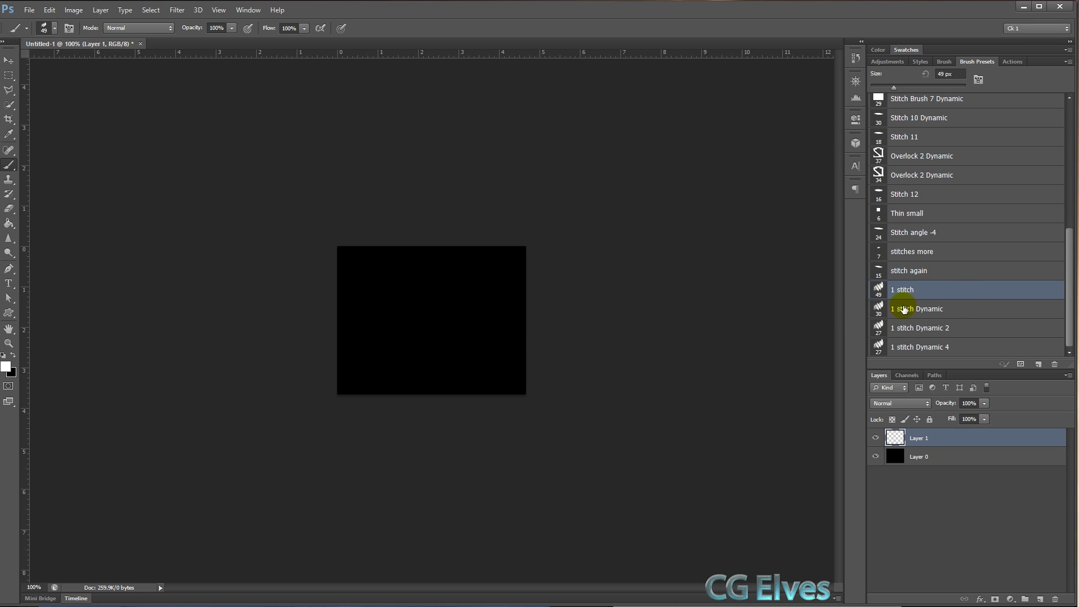
In Brush Tip Shape, rotate the tip to 46° and stamp three angled test stitches.
click(944, 61)
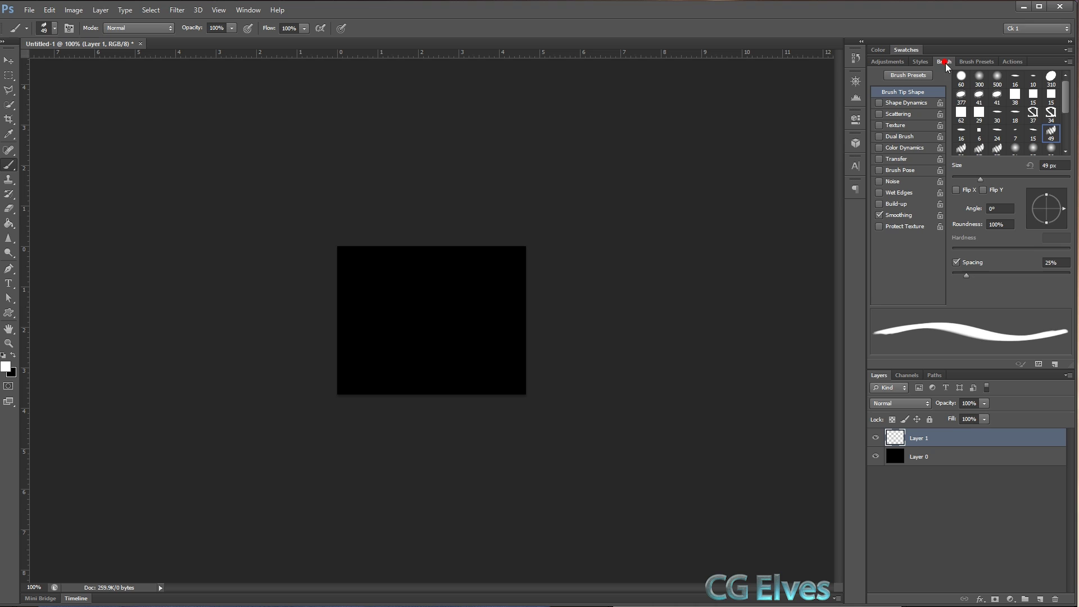
mouse_move(1048, 209)
mouse_down()
mouse_move(1066, 209)
mouse_move(1058, 197)
mouse_up()
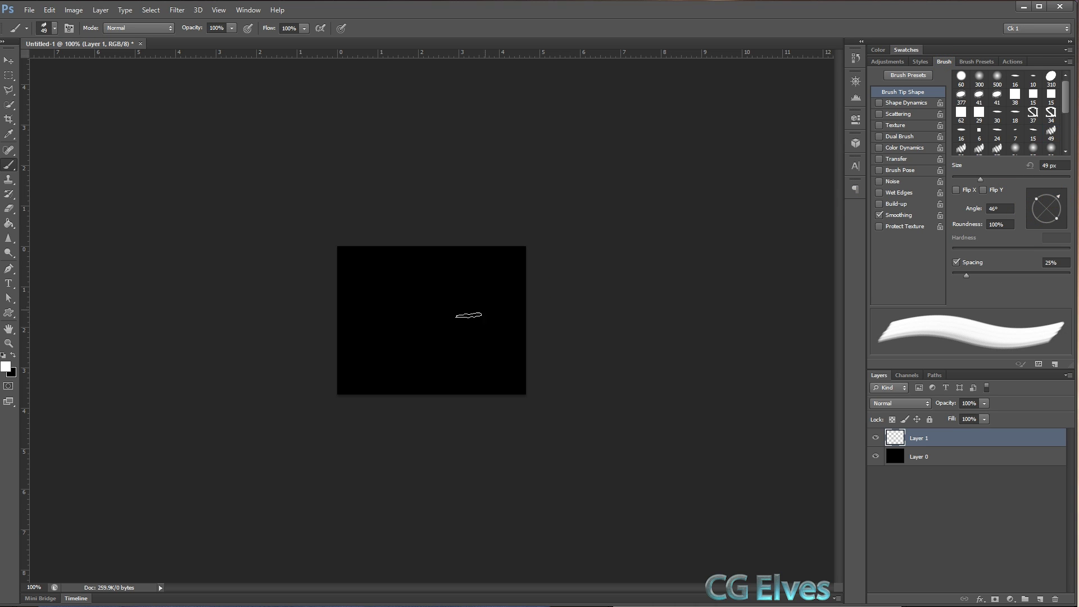
mouse_move(364, 366)
mouse_down()
mouse_move(401, 335)
mouse_move(402, 320)
mouse_up()
click(460, 287)
click(491, 286)
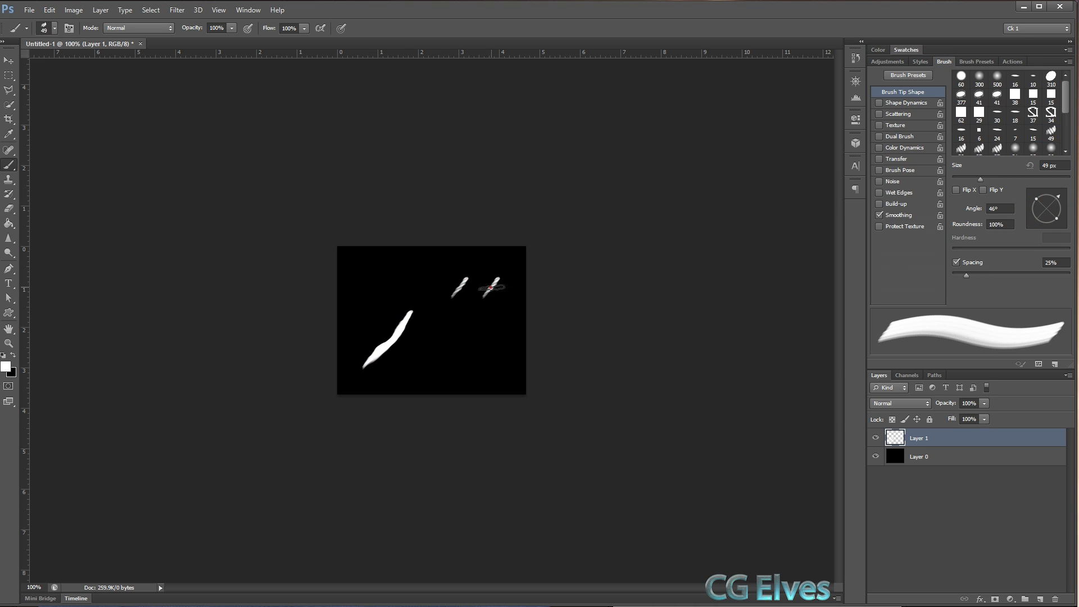
click(463, 339)
Rotate the brush tip to -45° and stamp three more test stitches.
click(1040, 214)
mouse_move(1039, 214)
mouse_down()
mouse_move(1054, 206)
mouse_move(1058, 221)
mouse_up()
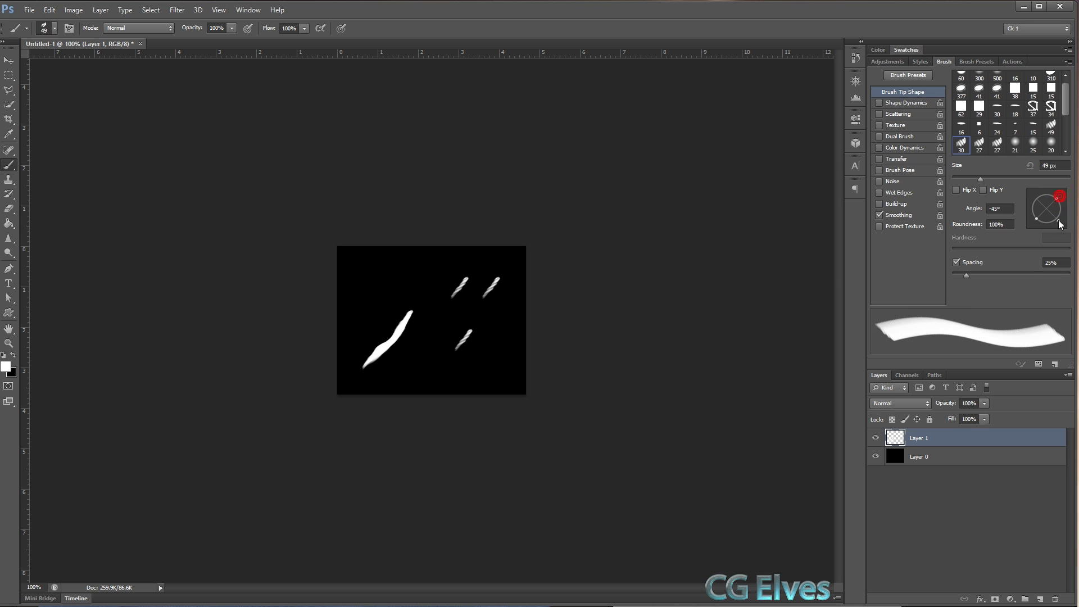
click(480, 312)
click(430, 298)
click(374, 273)
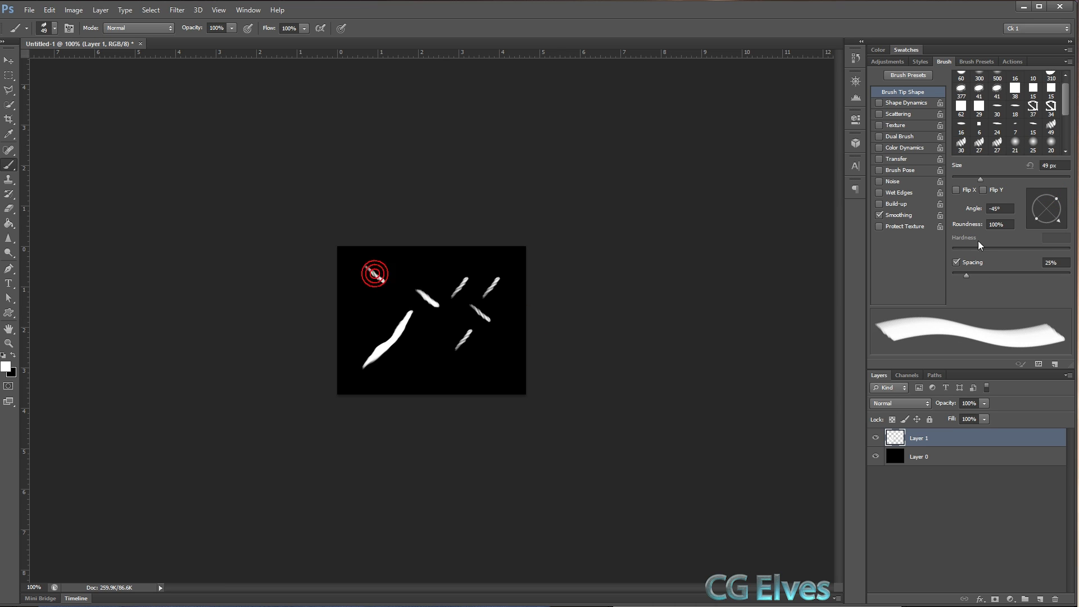
Set the tip angle to 6°, stamp one test stitch, then clear all test stitches.
drag(1050, 210, 1058, 220)
click(483, 364)
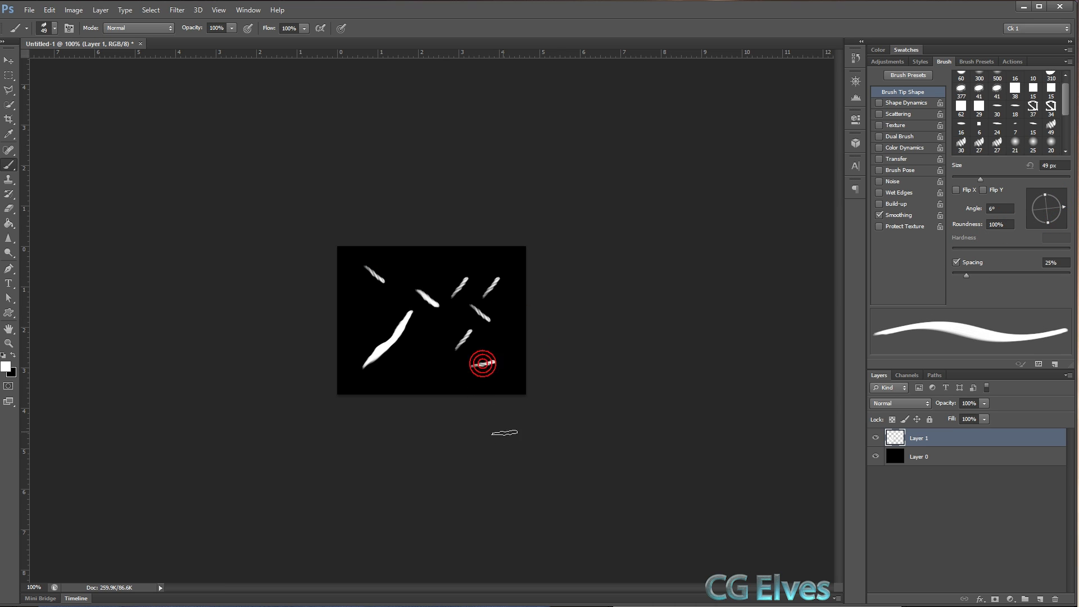
key(Delete)
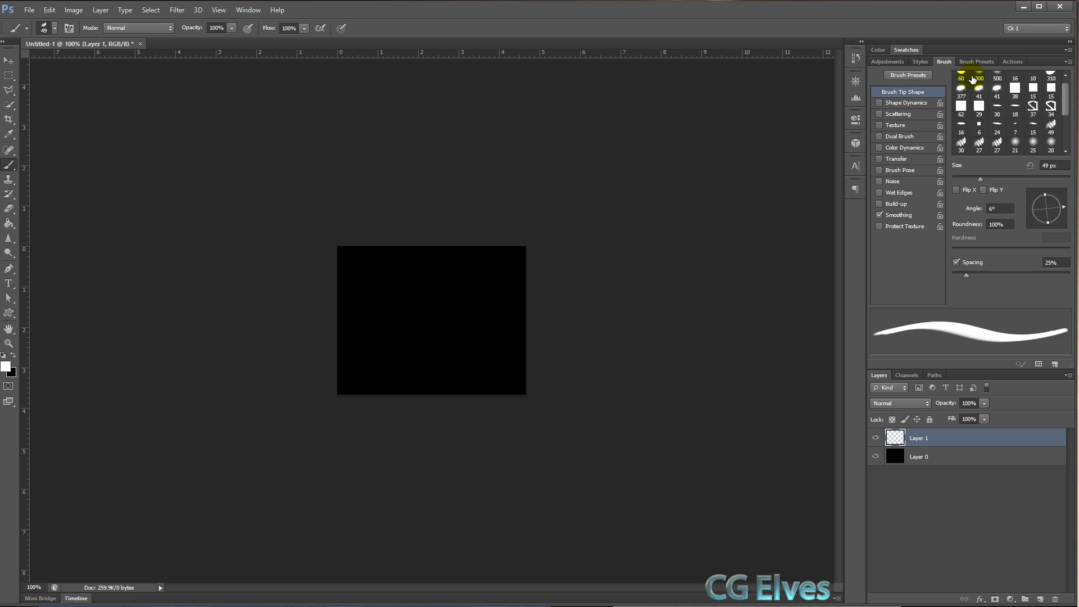
Choose 1 stitch Dynamic, shrink it to 15 px, paint a test stitched heart, and undo it.
click(977, 61)
click(944, 308)
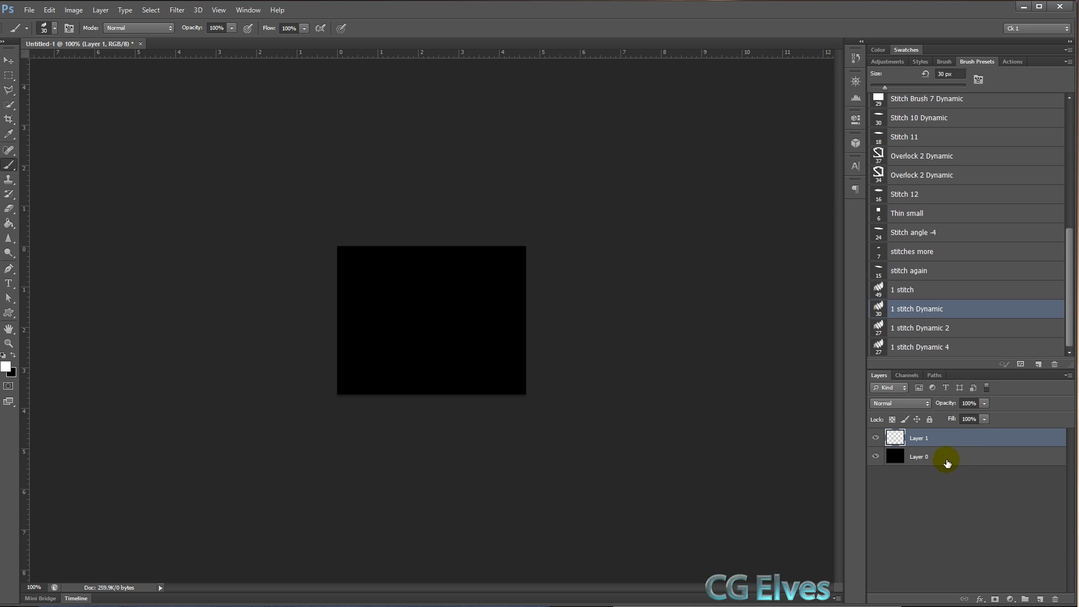
click(416, 304)
key(bracketleft)
key(bracketleft)
key(bracketleft)
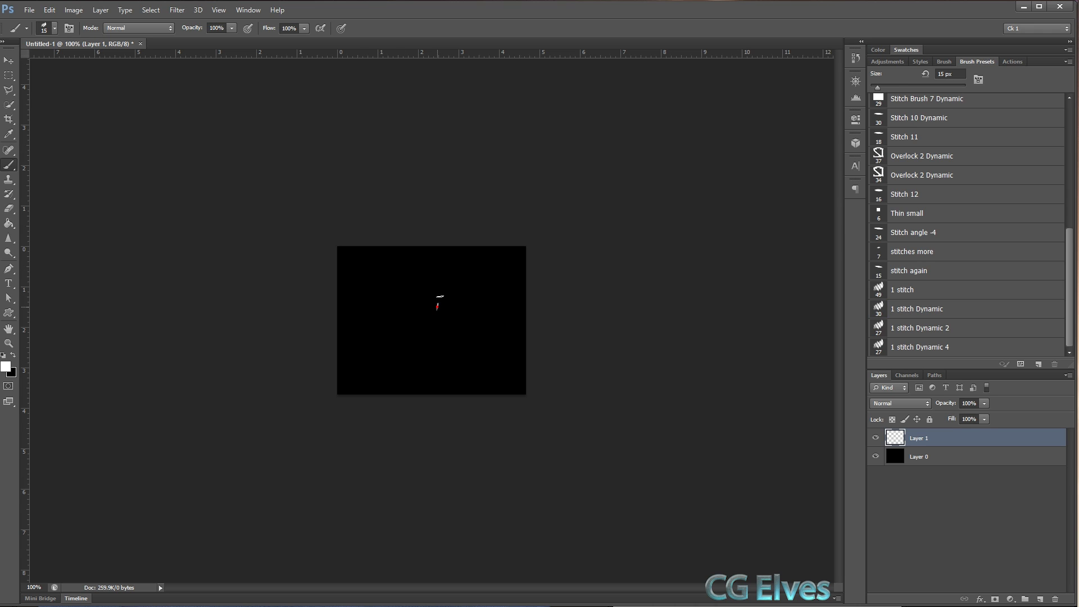
mouse_move(440, 296)
mouse_down()
mouse_move(397, 307)
mouse_move(444, 358)
mouse_move(490, 342)
mouse_move(508, 299)
mouse_move(472, 278)
mouse_move(441, 303)
mouse_move(451, 322)
mouse_move(483, 281)
mouse_move(466, 276)
mouse_move(442, 306)
mouse_up()
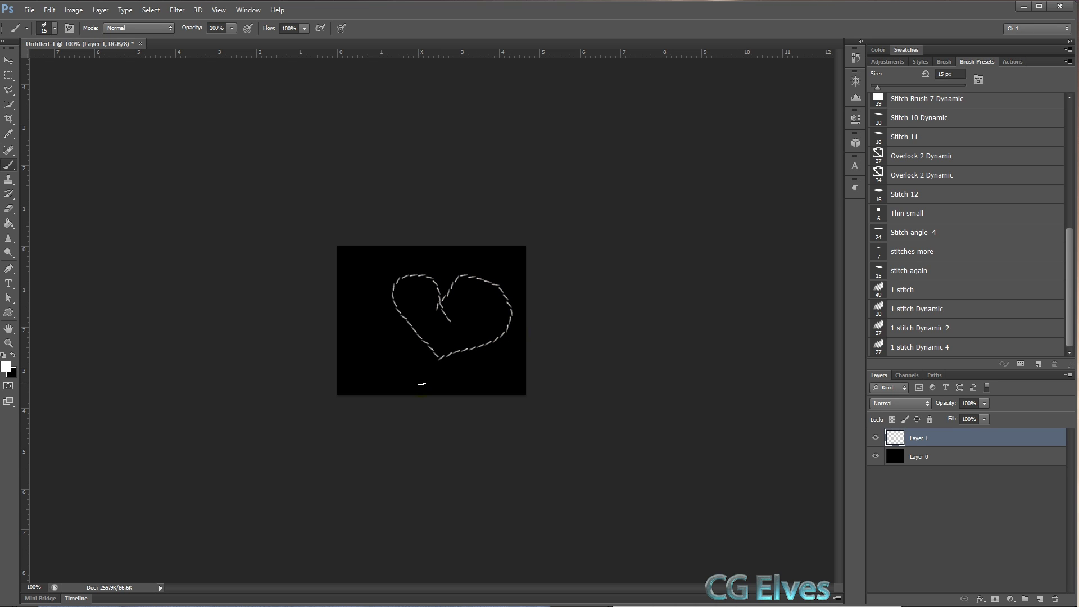
key(ctrl+z)
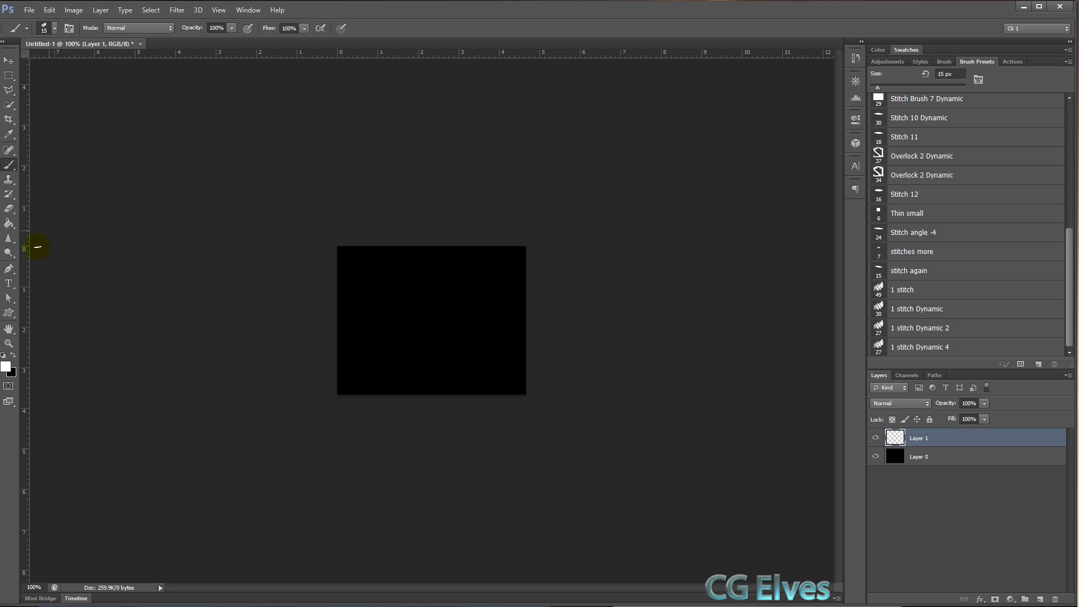
Draw a closed two-point curved path at the canvas centre with the Pen tool.
click(13, 271)
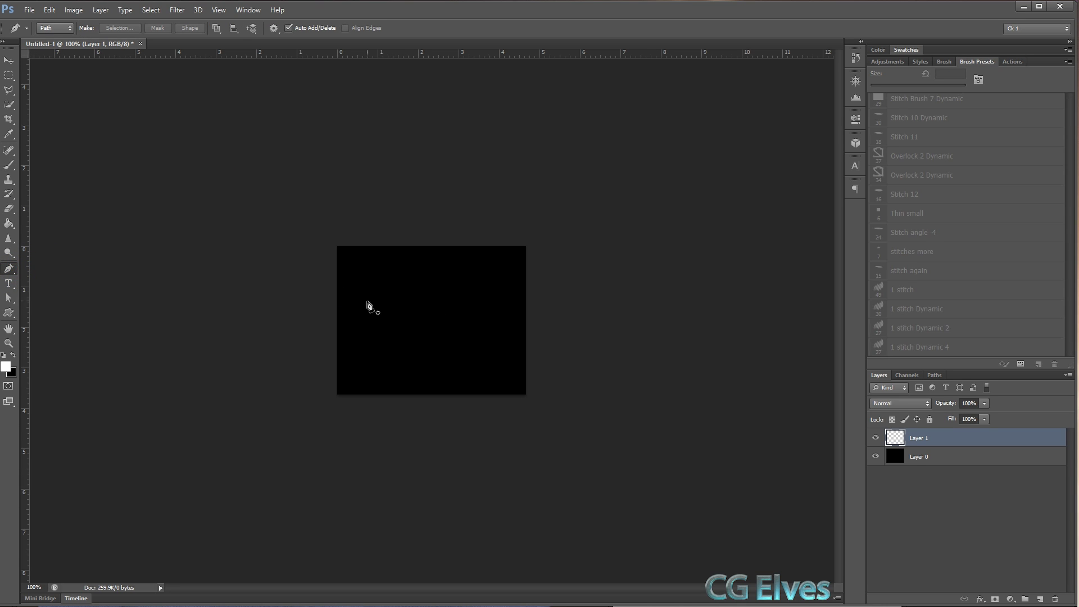
drag(435, 304, 435, 283)
drag(430, 359, 437, 373)
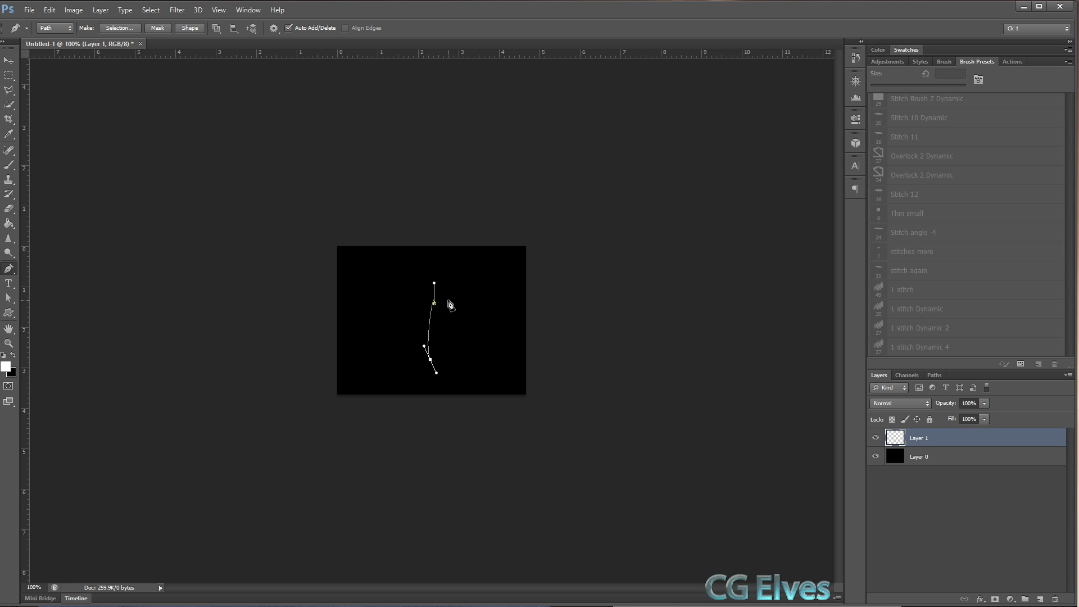
click(435, 304)
Drag the path's anchors and handles into a heart, raising the top and lowering the point.
click(9, 302)
click(440, 325)
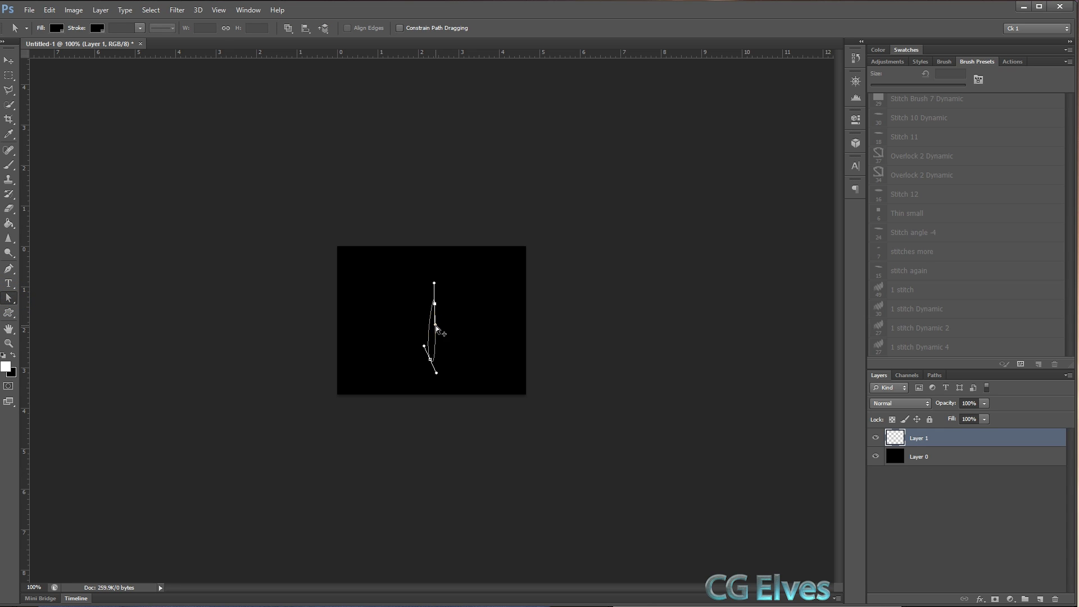
drag(437, 328, 512, 281)
drag(434, 284, 363, 275)
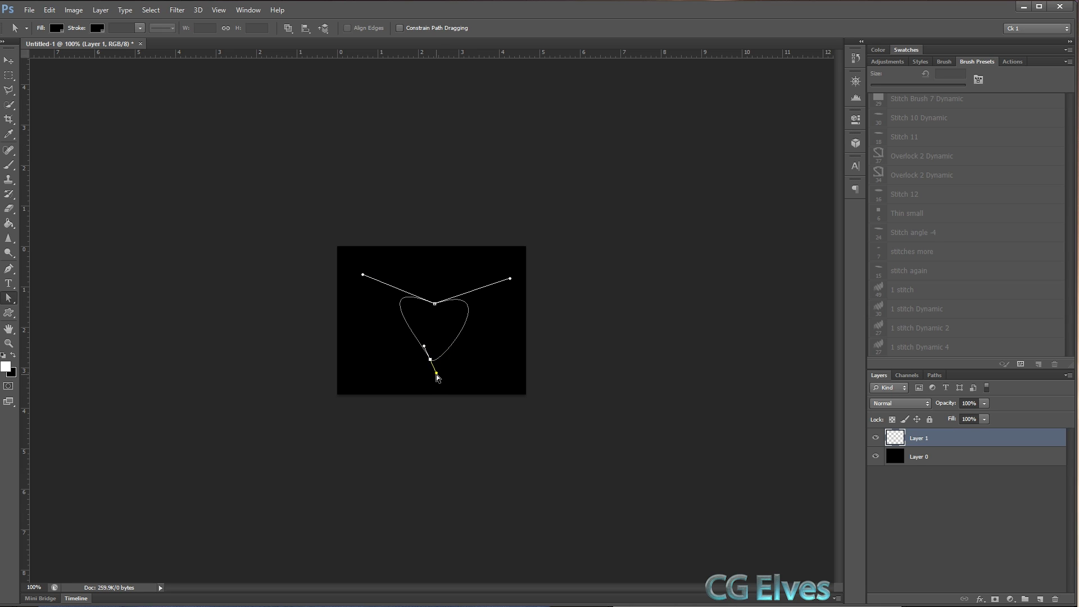
drag(436, 373, 394, 344)
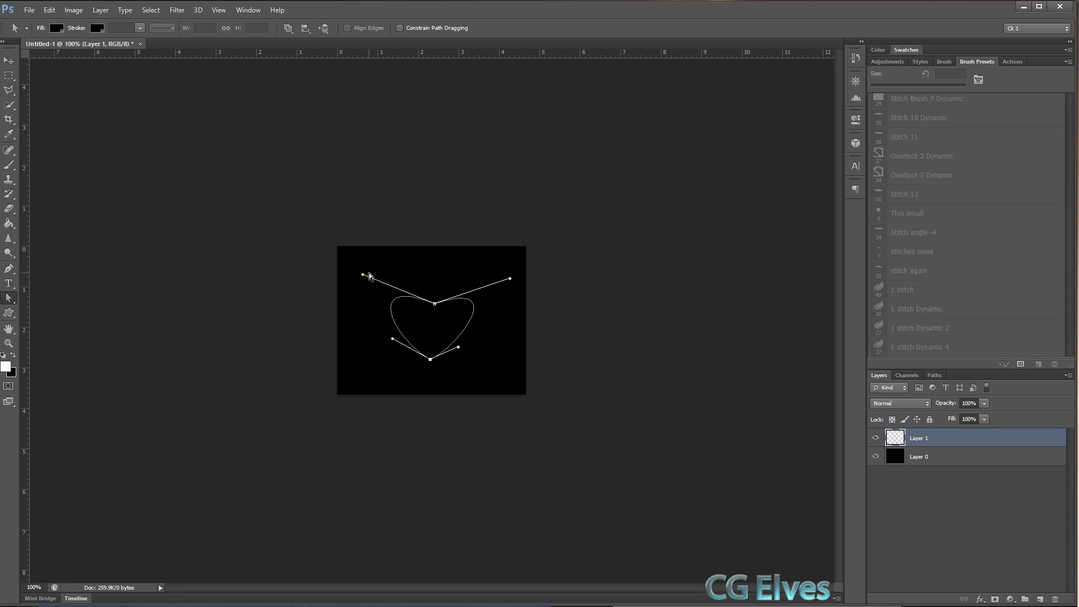
drag(435, 304, 430, 286)
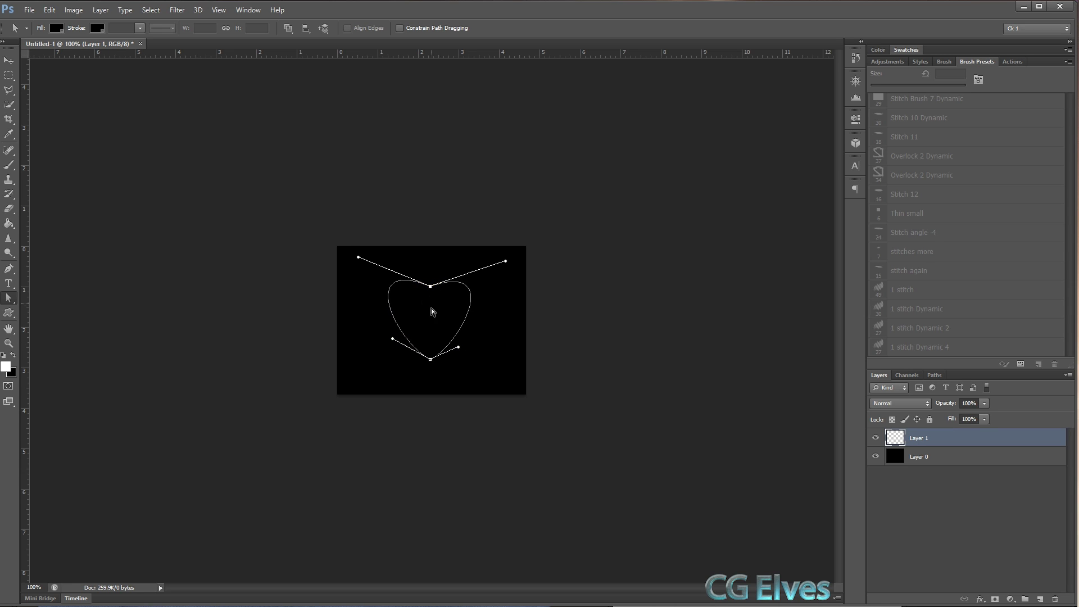
drag(432, 359, 432, 378)
Fine-tune the heart's curve handles to widen both sides evenly and balance its symmetry.
drag(361, 261, 325, 264)
drag(430, 286, 430, 308)
drag(393, 358, 341, 356)
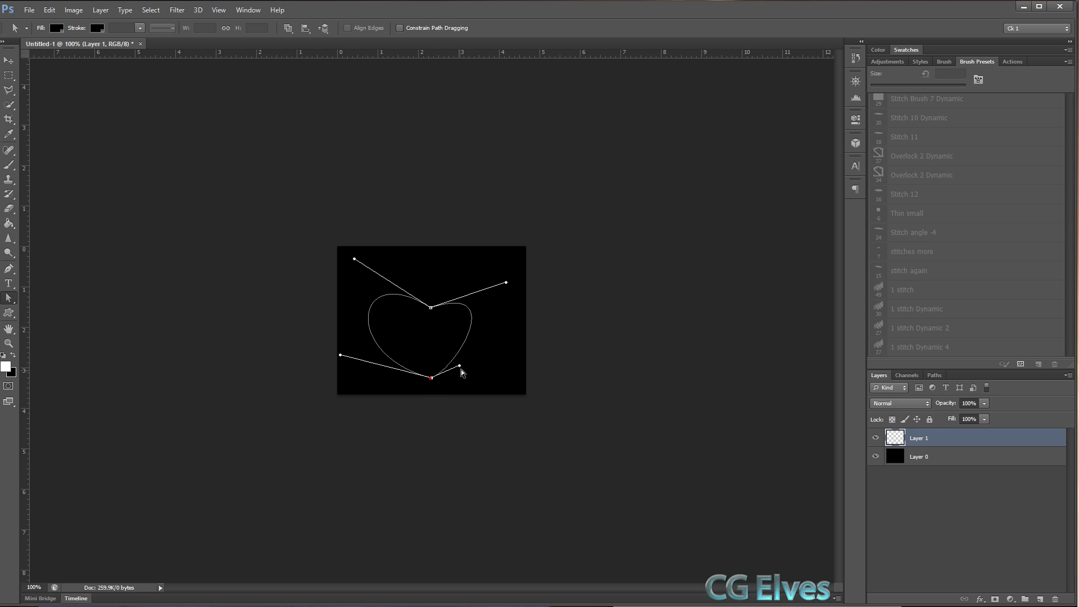
drag(460, 366, 494, 341)
drag(507, 282, 514, 258)
drag(493, 342, 513, 355)
drag(431, 307, 429, 296)
drag(353, 248, 349, 250)
drag(341, 355, 343, 331)
drag(514, 355, 511, 341)
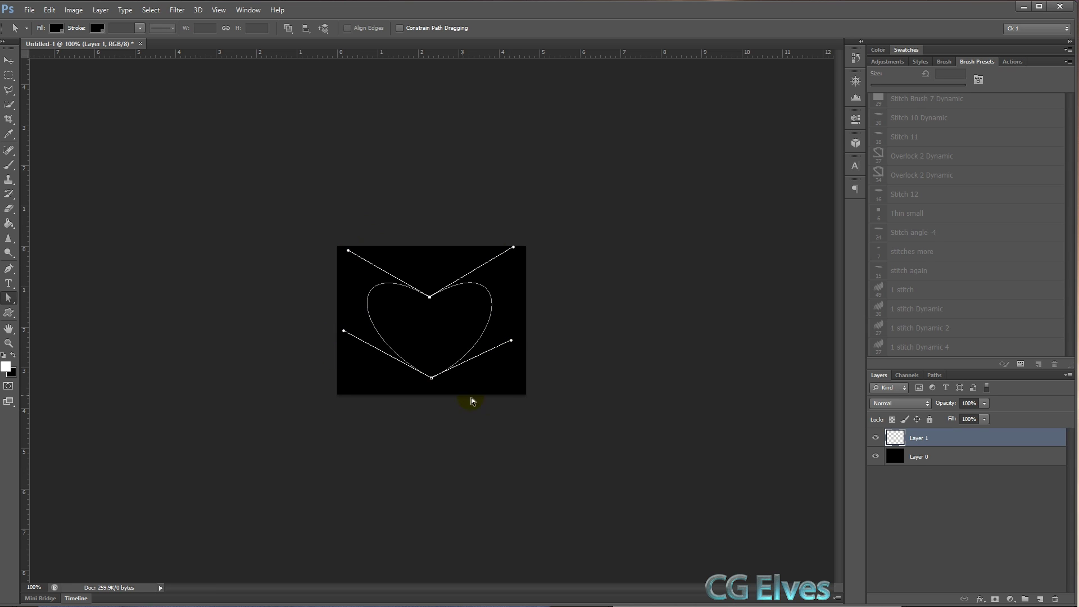
Deselect the path and select the heart Work Path in the Paths panel.
click(585, 335)
click(934, 375)
click(950, 435)
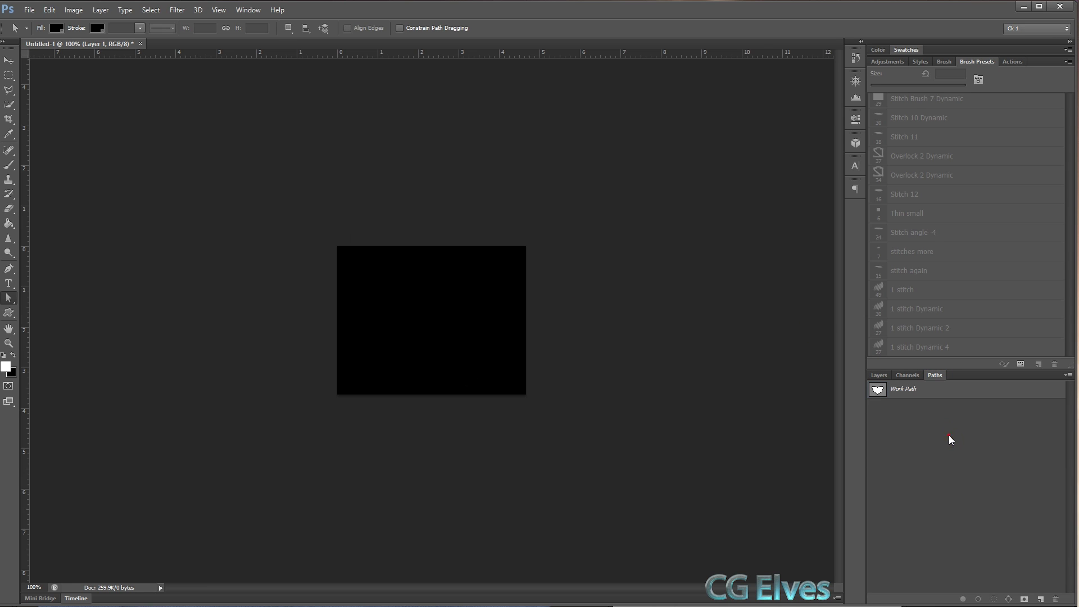
click(902, 397)
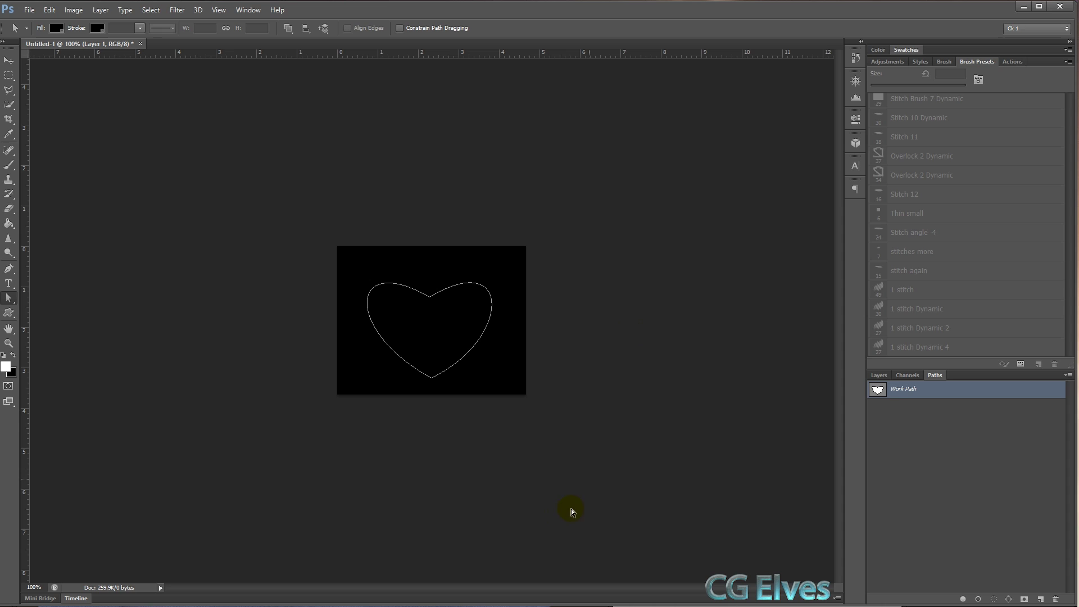
Set the brush size to 10 px, undo a test stroke, and reselect the Work Path.
key(b)
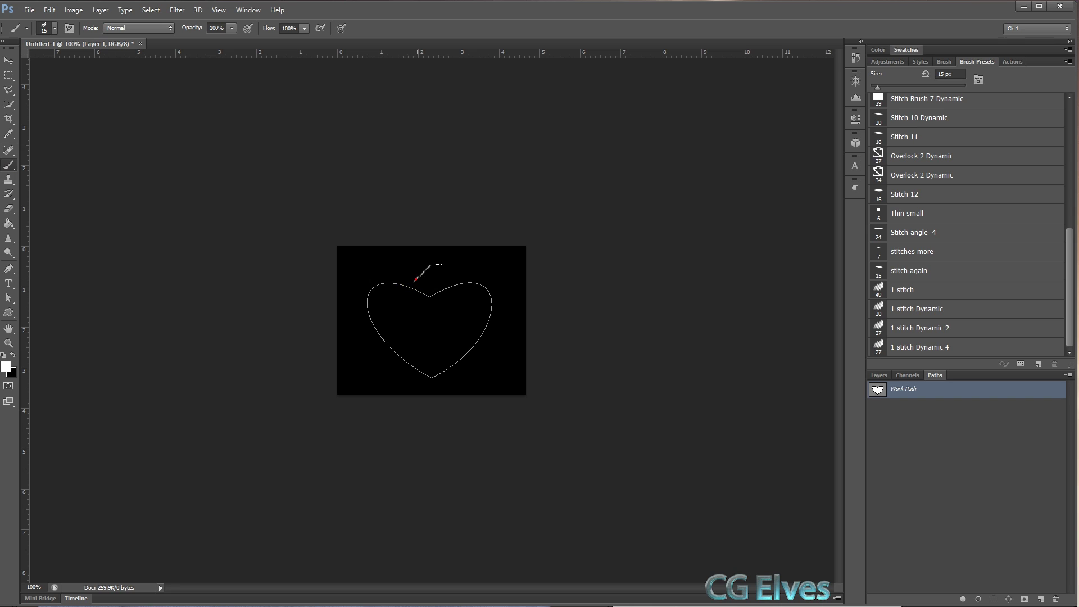
right_click(481, 303)
drag(502, 291, 500, 291)
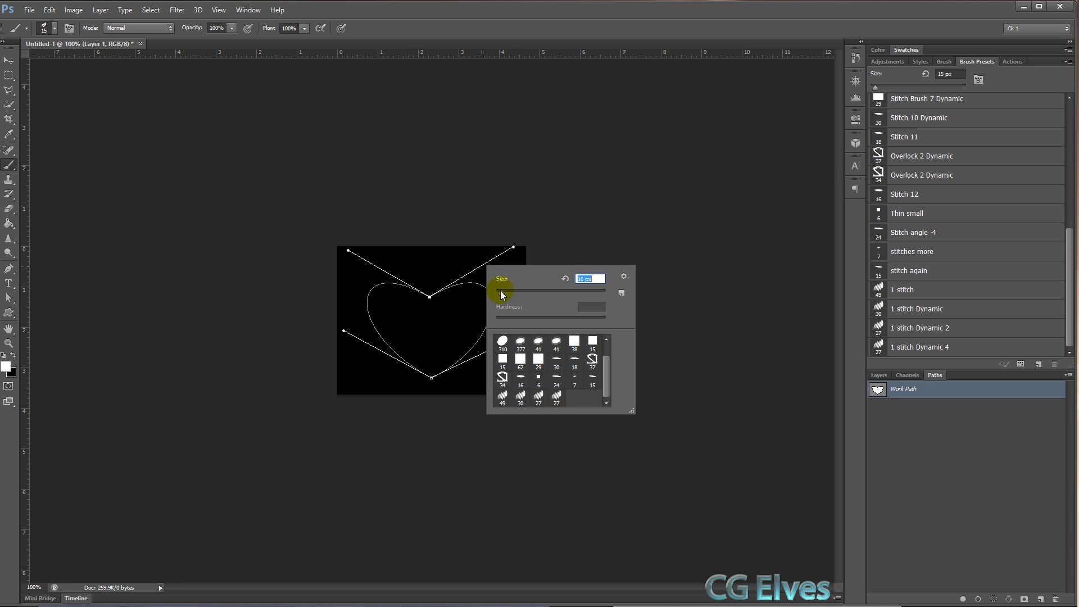
key(Return)
drag(428, 280, 476, 265)
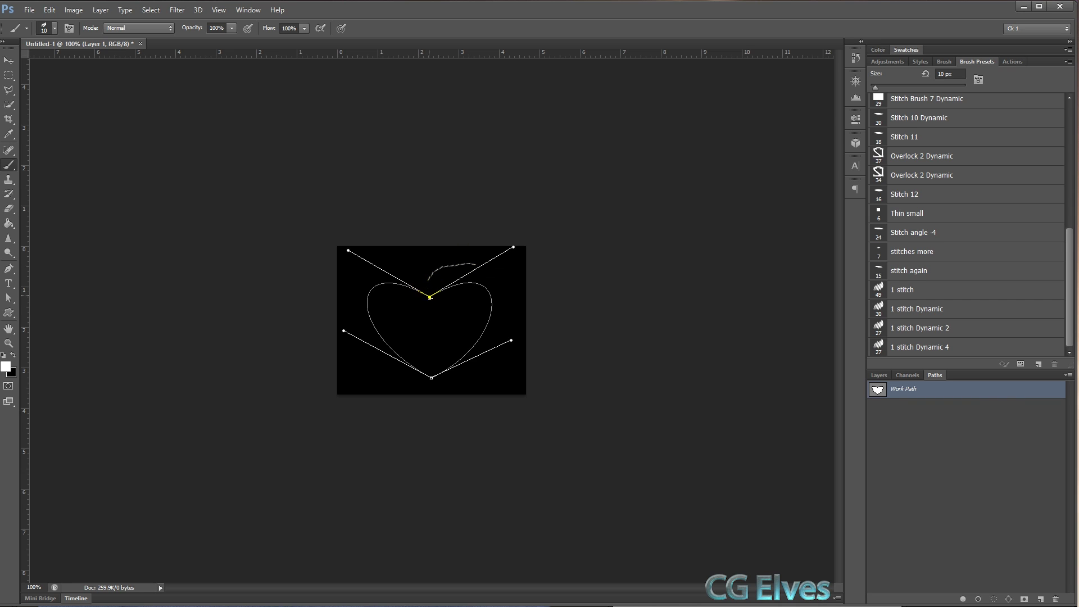
key(ctrl+z)
click(944, 437)
click(923, 389)
Stroke the heart Work Path with the 10 px stitch brush, then deselect it and show Layers.
right_click(936, 391)
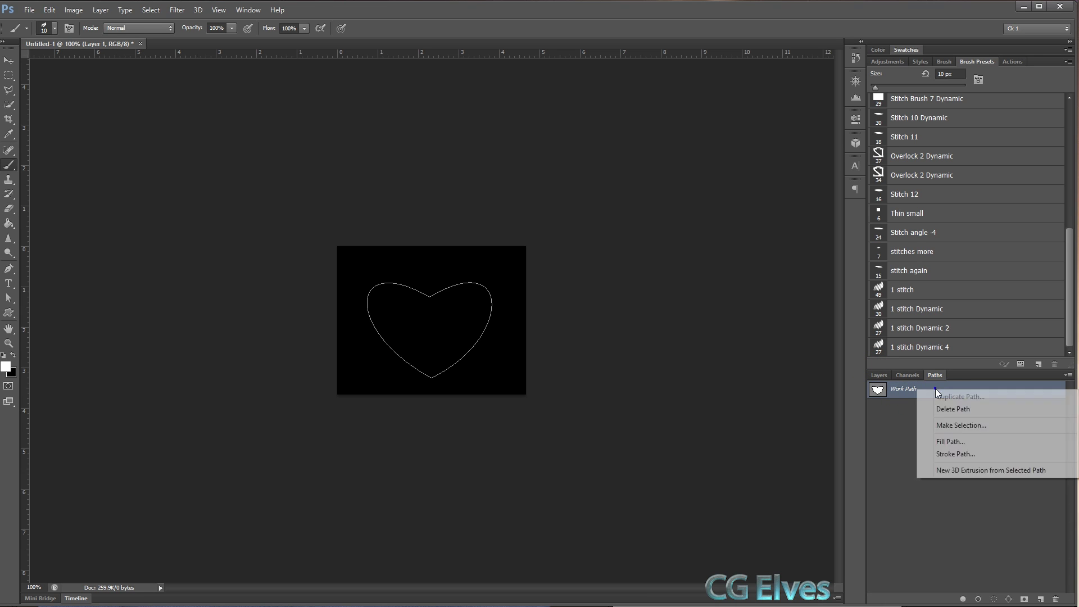
click(950, 454)
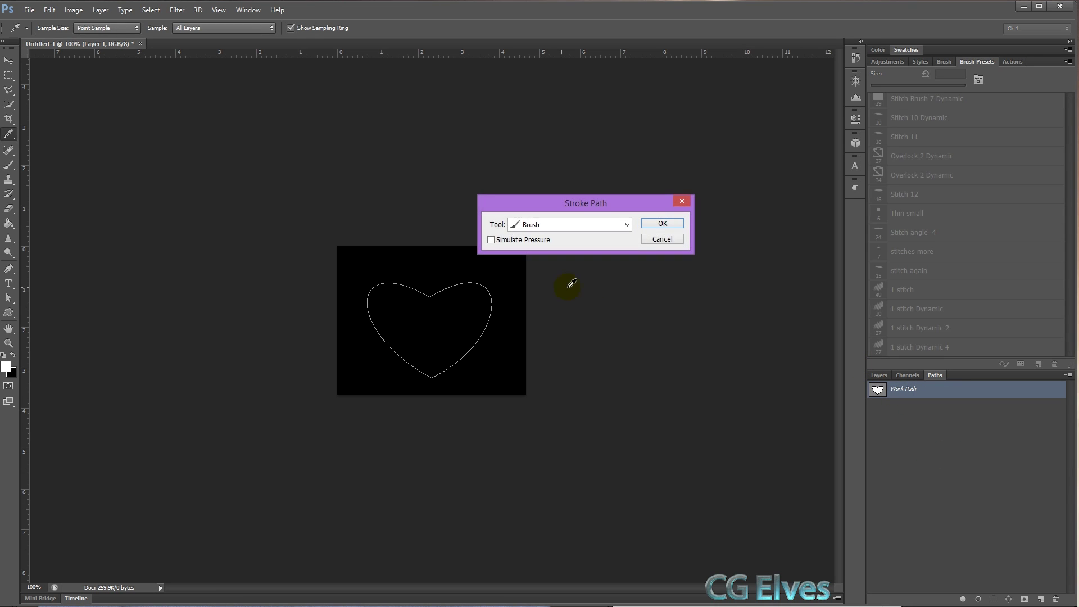
click(651, 221)
click(932, 448)
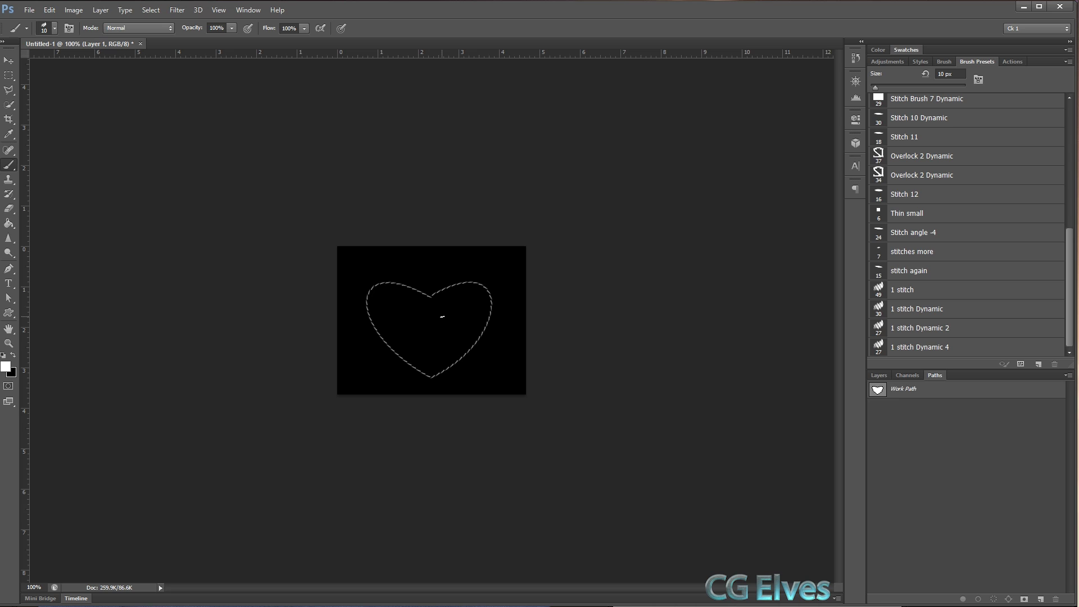
key(F7)
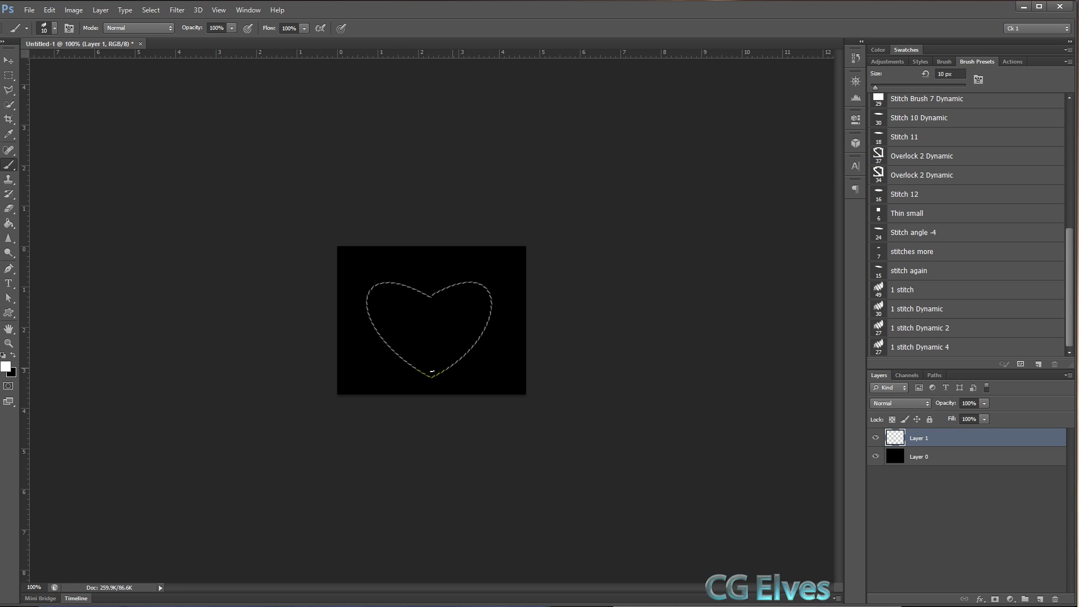
Add a new Layer 2, hide Layer 1, and choose the 'stitches more' brush preset.
click(954, 485)
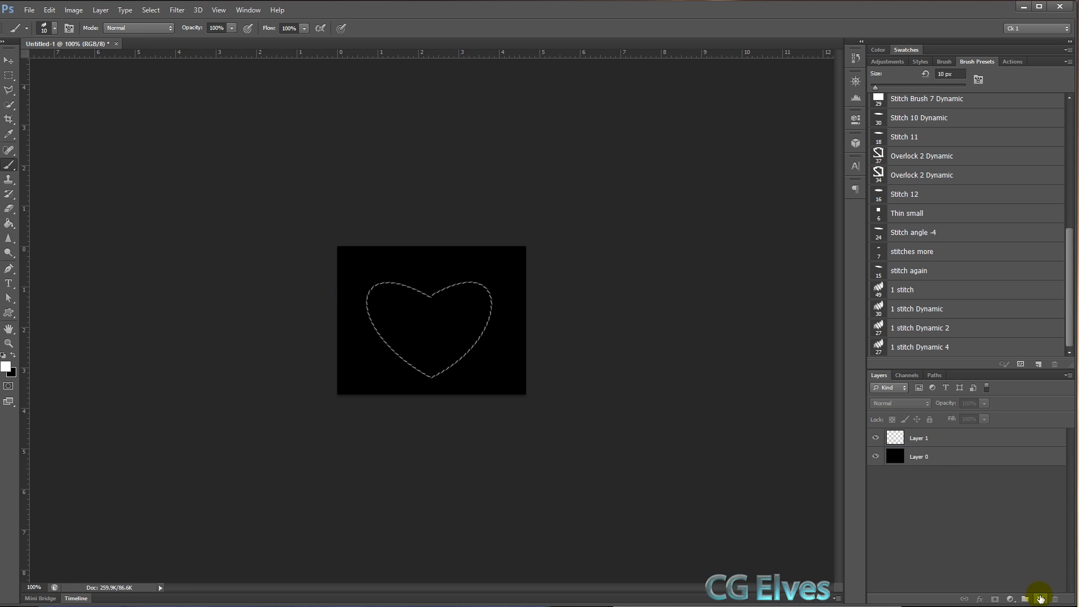
click(1041, 599)
click(876, 456)
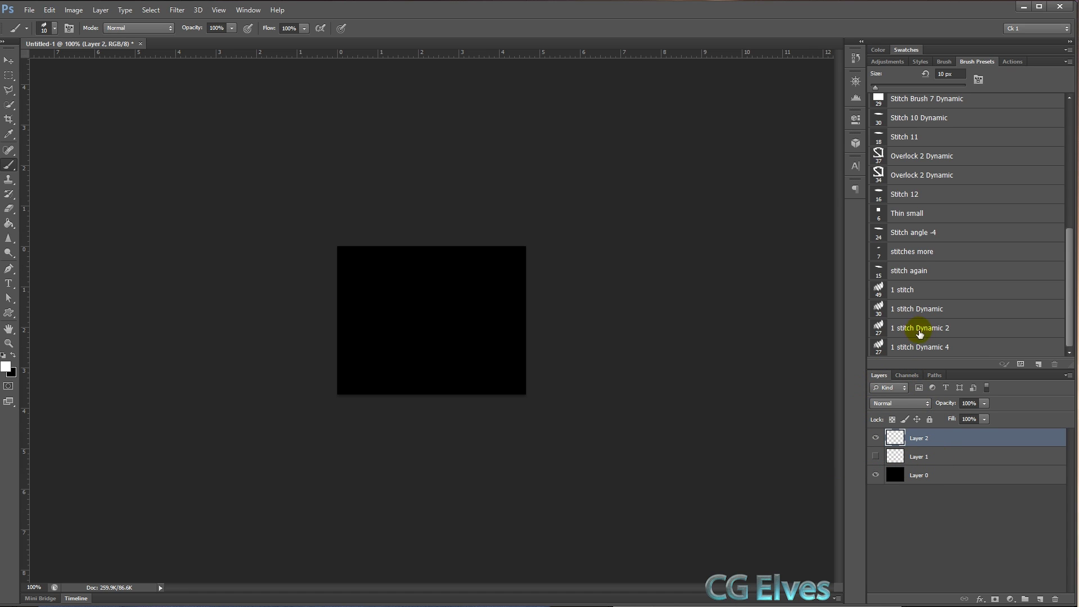
click(926, 254)
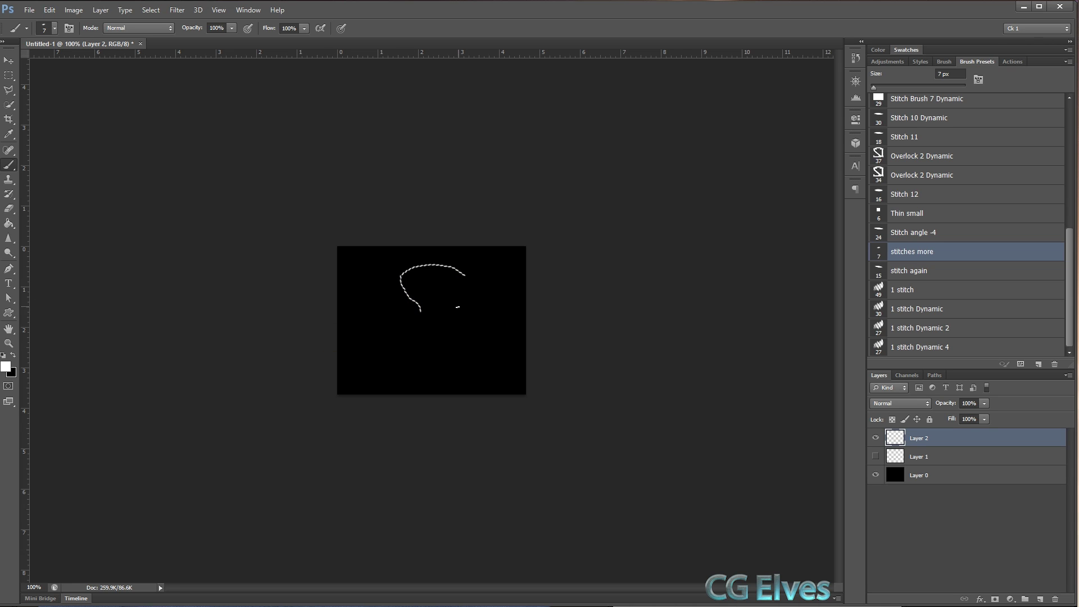
key(ctrl+z)
Stroke the heart Work Path on Layer 2 with the 7 px 'stitches more' brush.
click(907, 375)
click(933, 377)
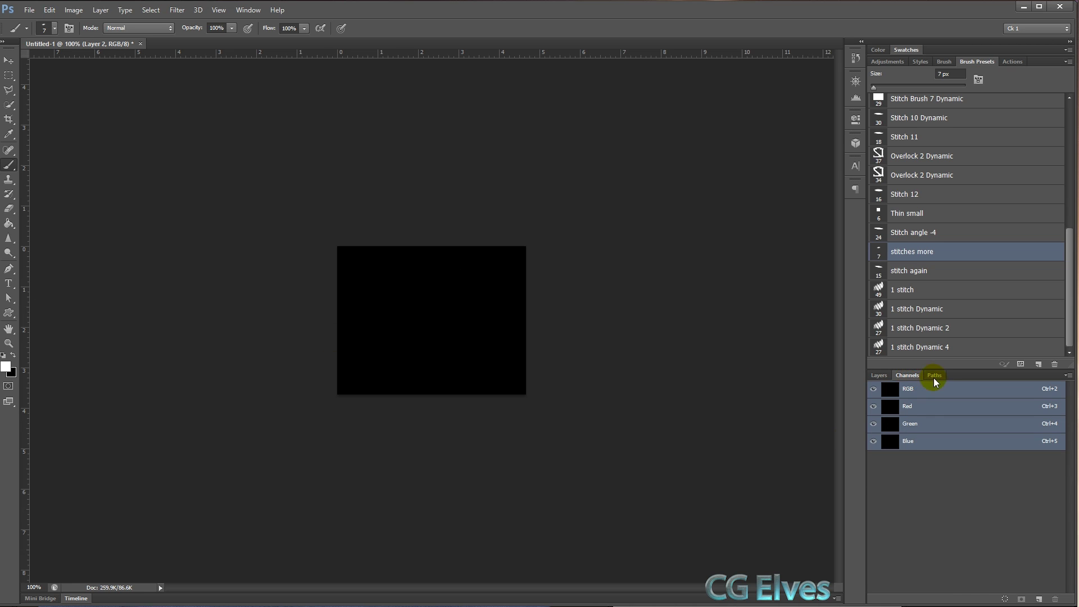
click(915, 387)
right_click(922, 390)
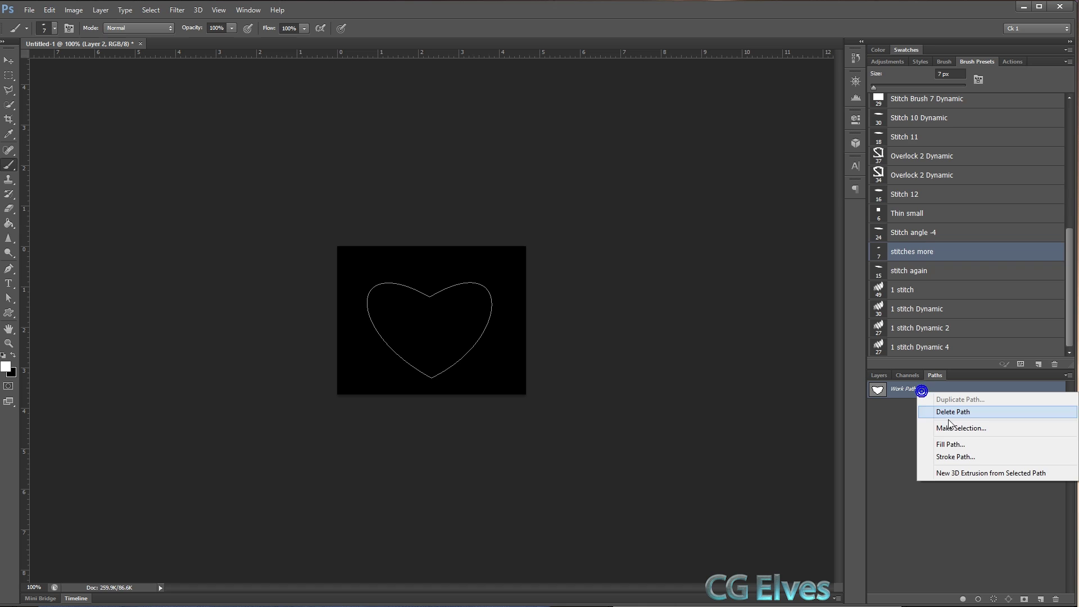
click(955, 456)
click(668, 221)
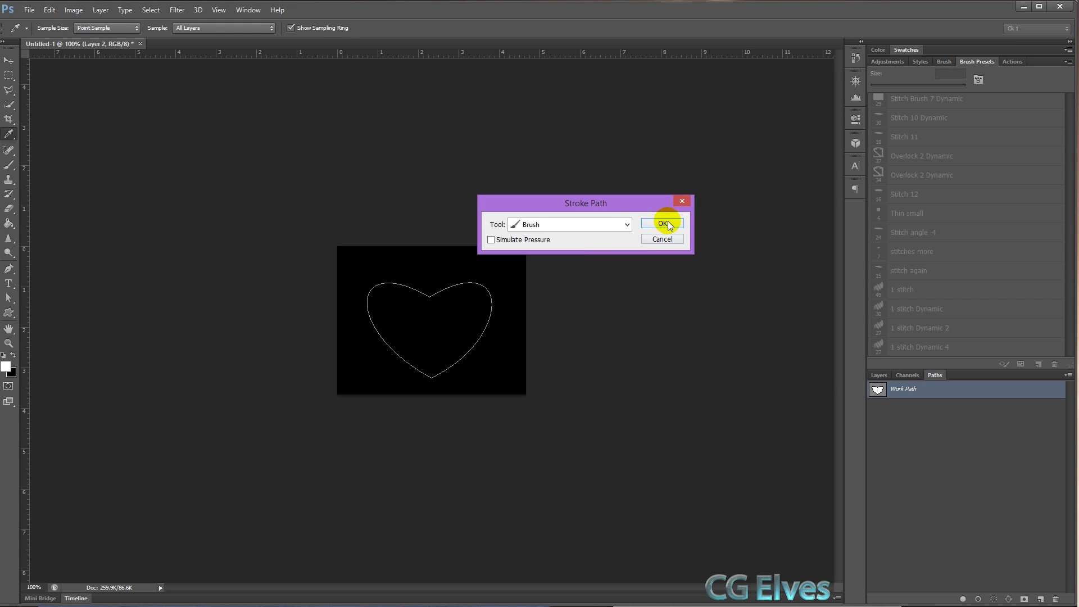
click(917, 449)
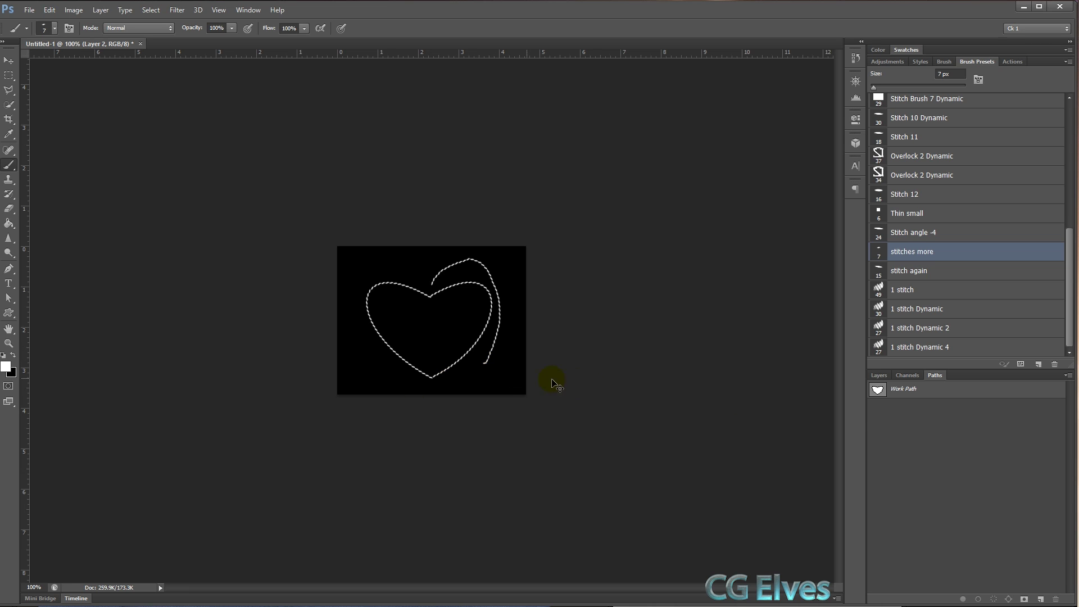
Undo an extra curve, try the brush at 17 px, and undo that curved stroke.
key(ctrl+z)
click(930, 444)
click(879, 375)
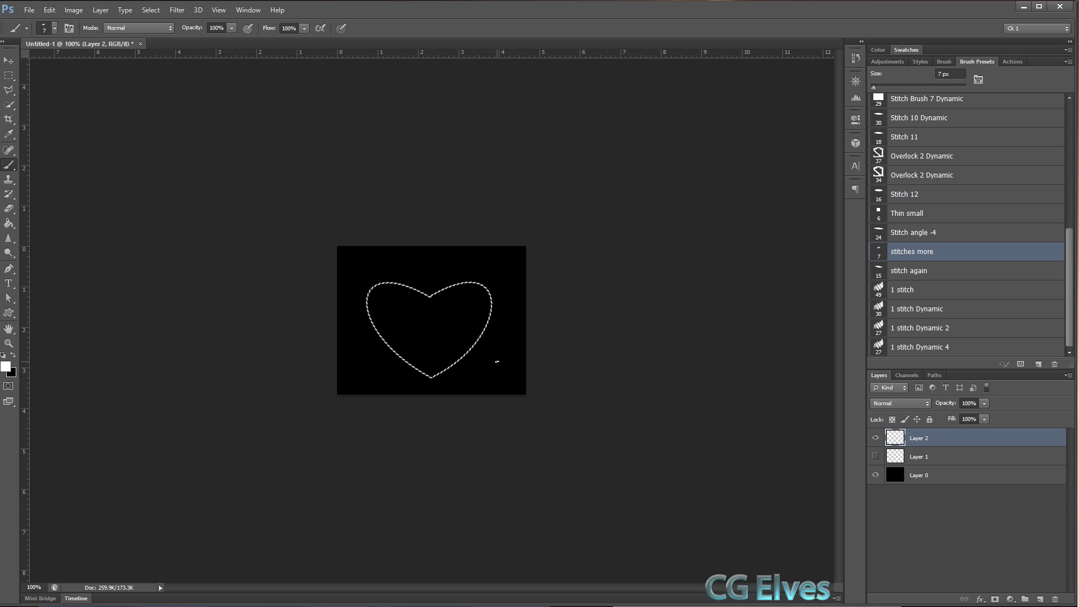
right_click(497, 362)
drag(520, 389, 522, 389)
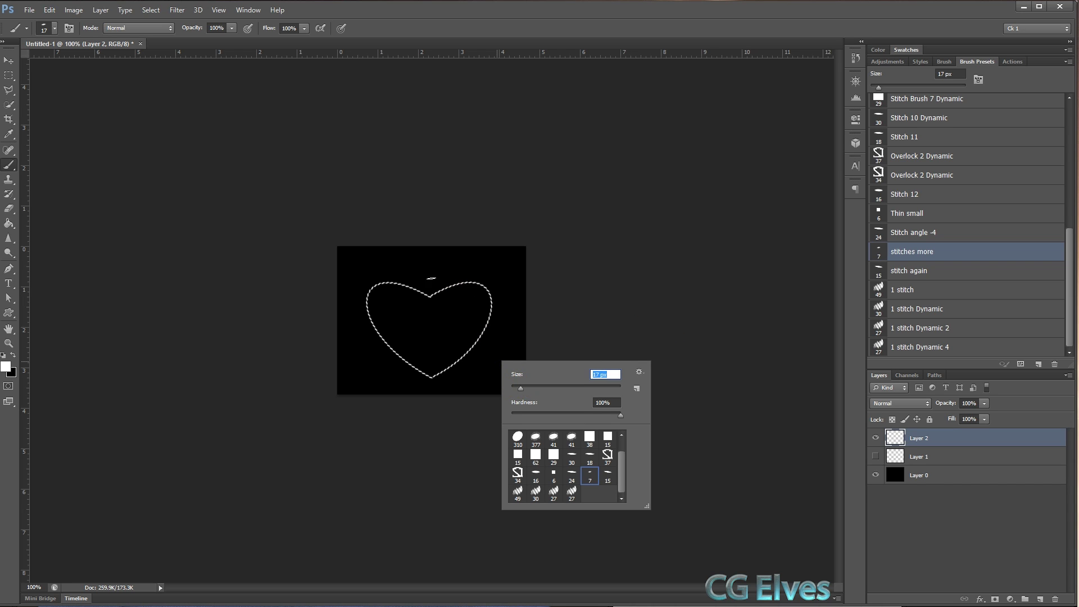
click(428, 276)
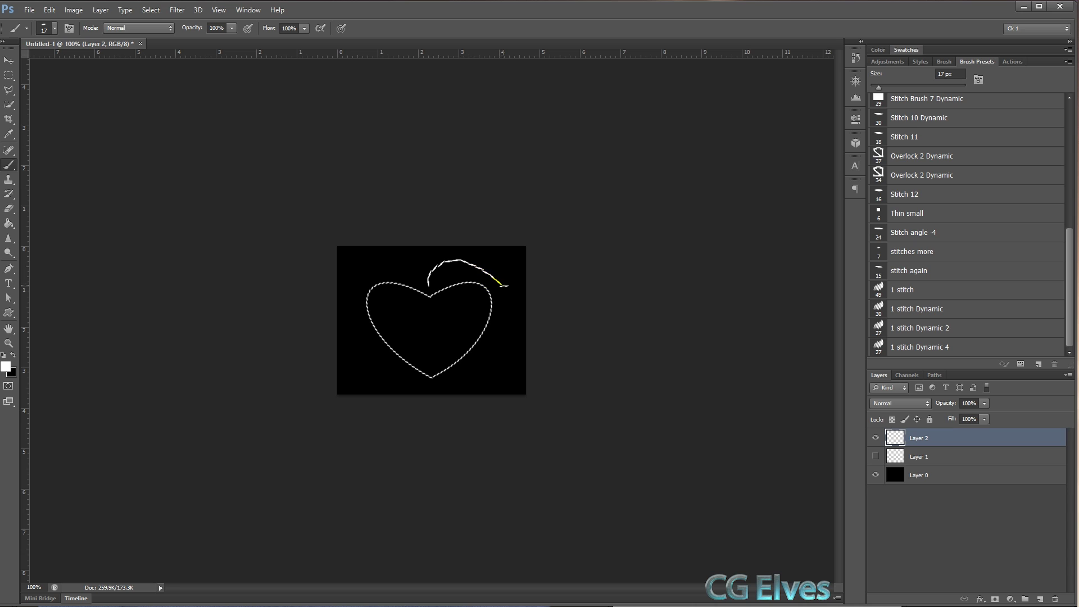
key(ctrl+z)
With 1 stitch Dynamic, paint an inner heart, right-side stitches, and a thick left curve.
click(933, 312)
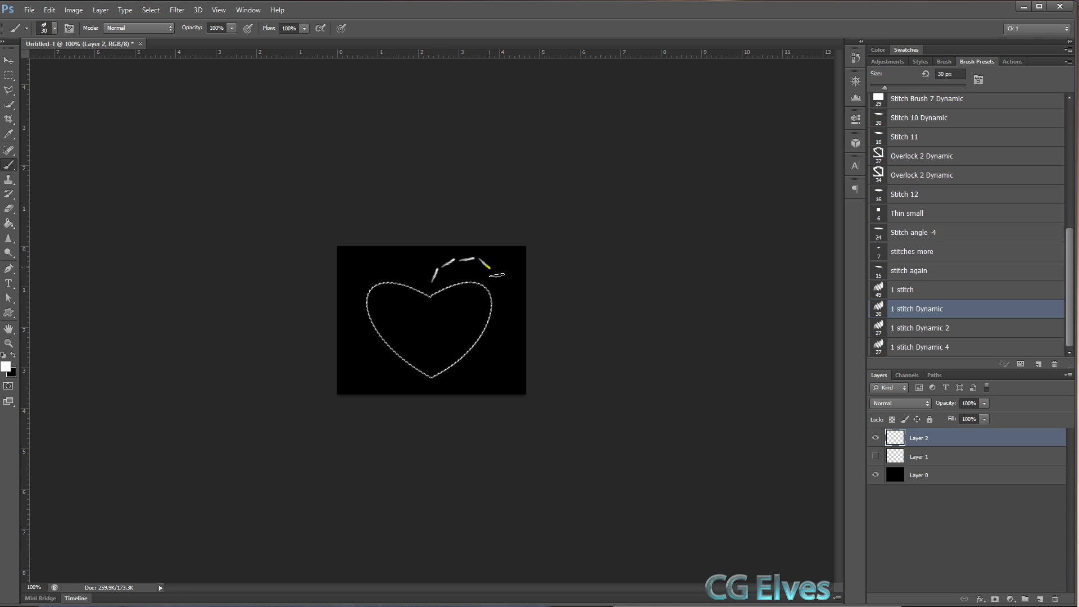
right_click(445, 326)
drag(434, 364, 464, 324)
drag(416, 280, 399, 392)
drag(513, 306, 495, 371)
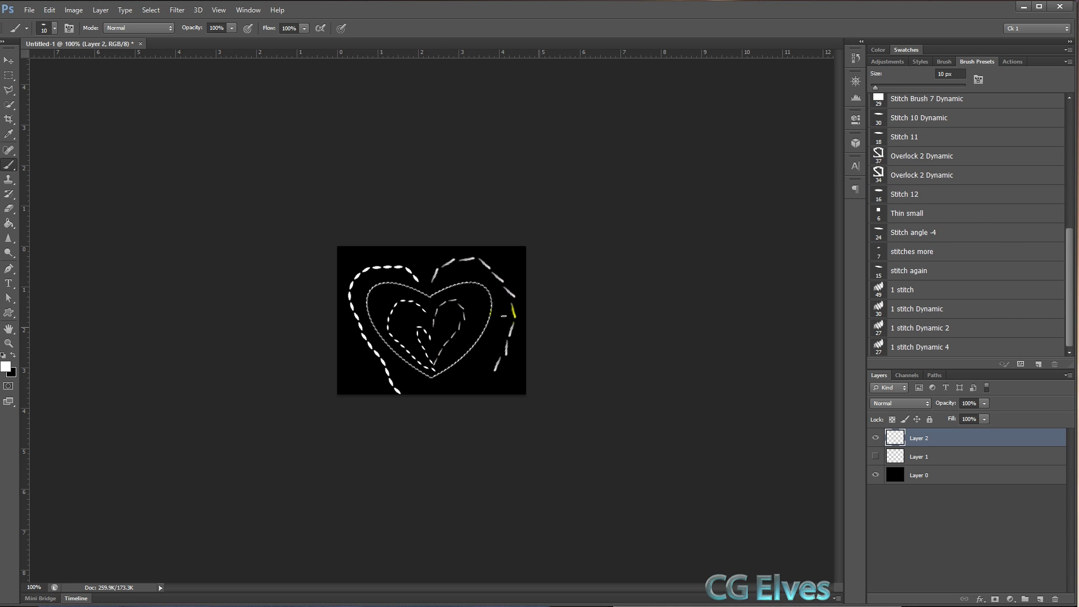
click(935, 375)
click(880, 376)
Apply a light denim Pattern Overlay scaled to about 55% on Layer 0.
click(967, 475)
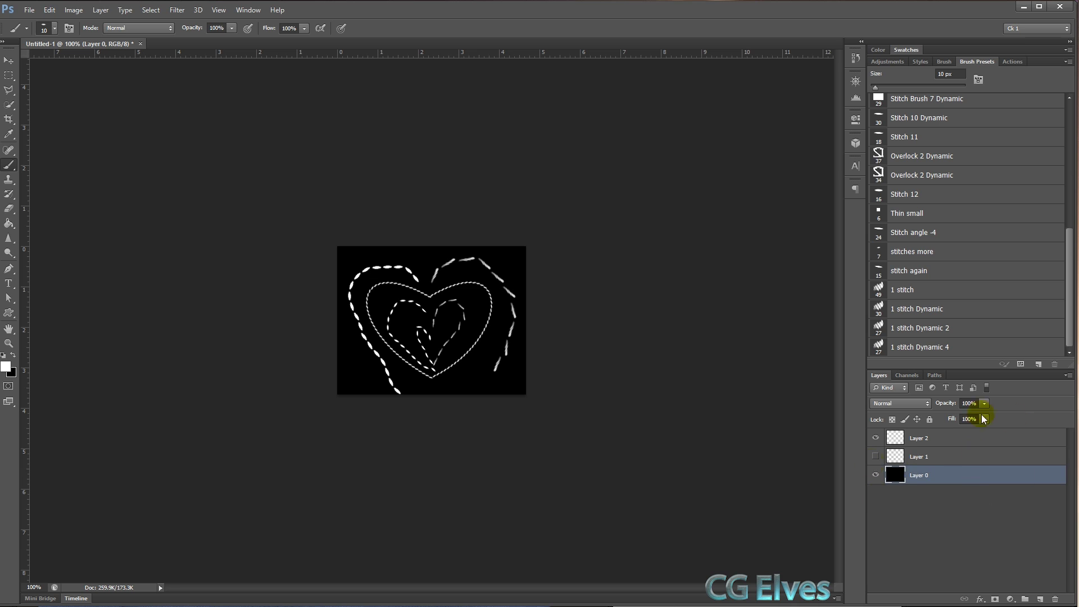
double_click(1033, 479)
click(665, 309)
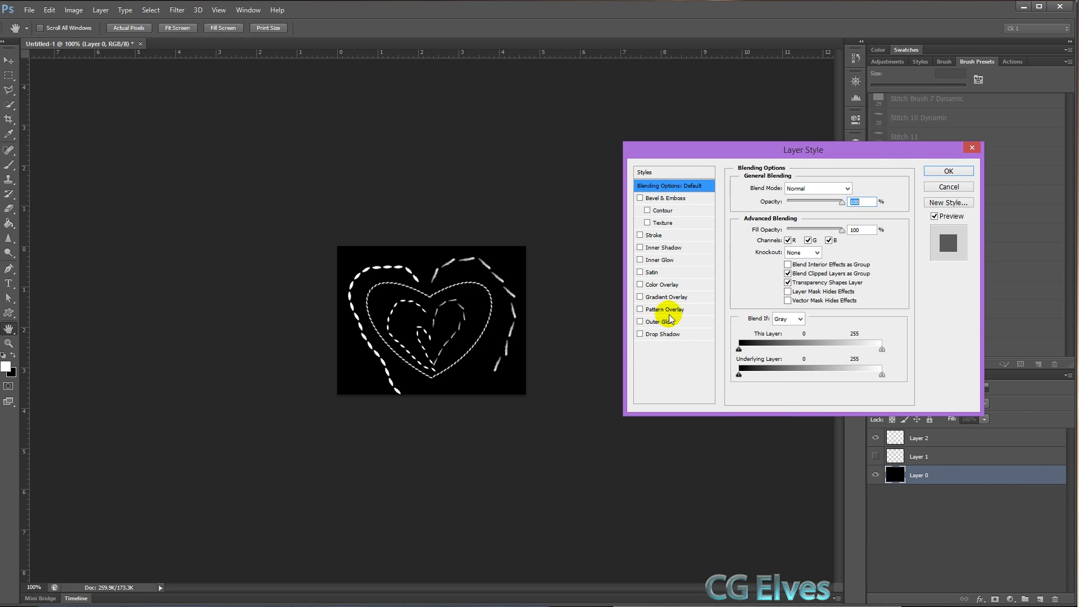
click(796, 228)
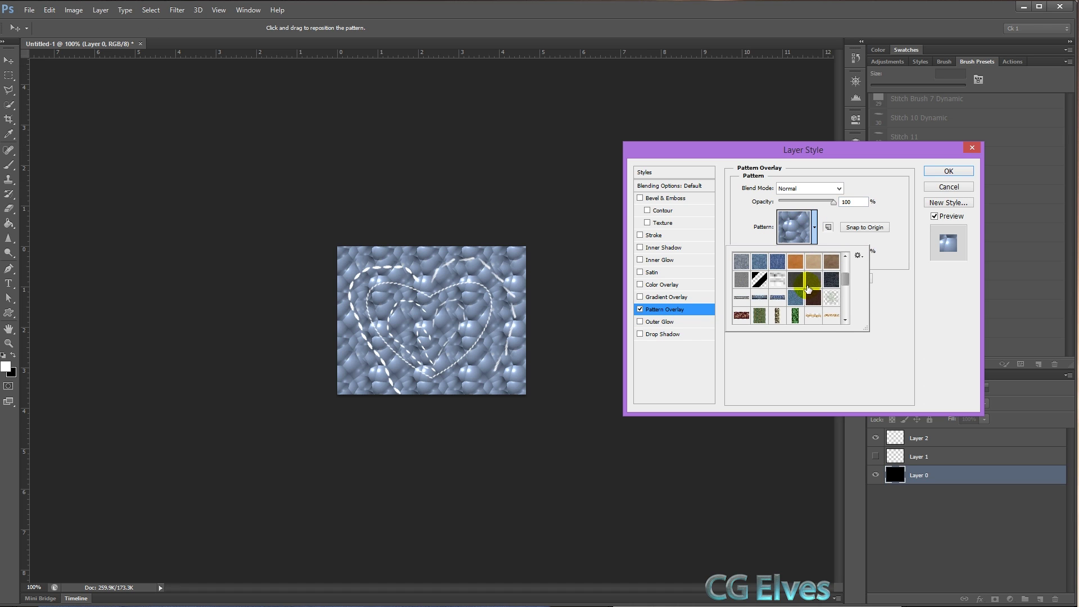
click(778, 262)
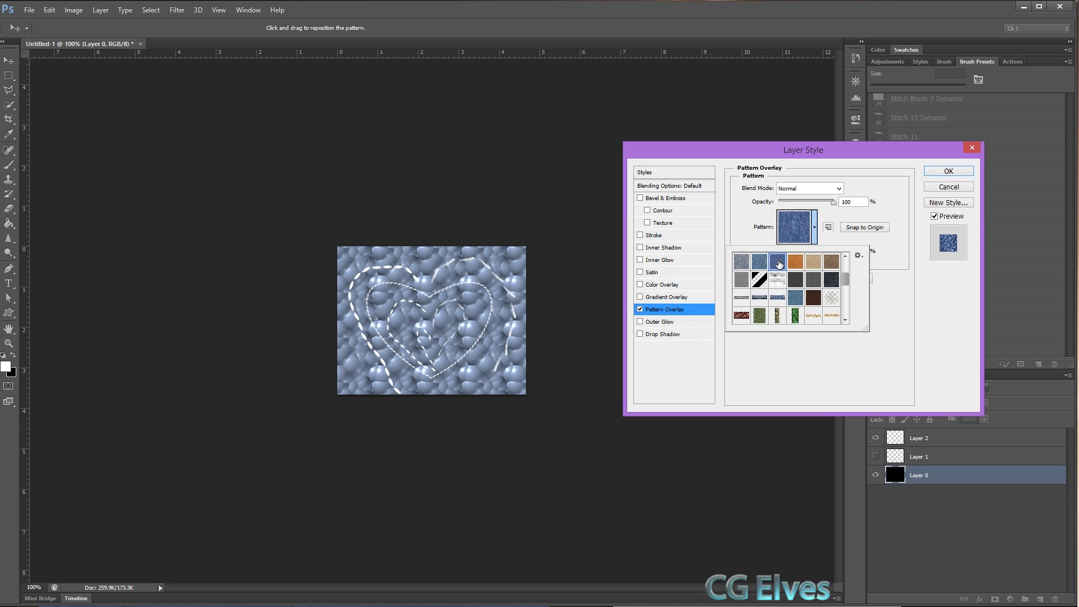
click(795, 299)
click(798, 305)
drag(820, 254, 785, 256)
click(949, 171)
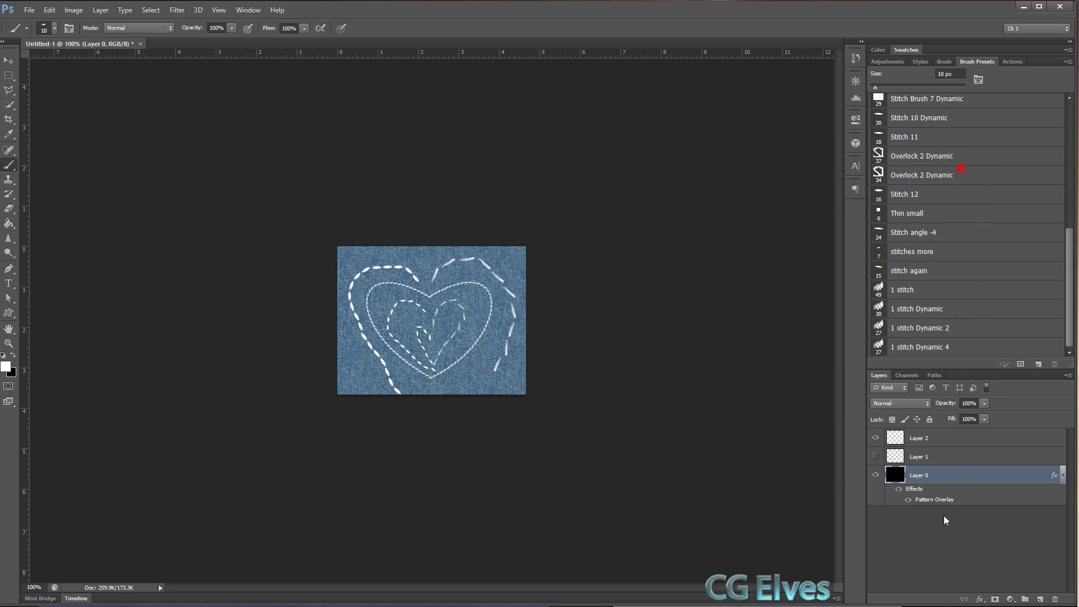
Open Layer 2's layer style and try several preset styles on the stitches.
click(959, 445)
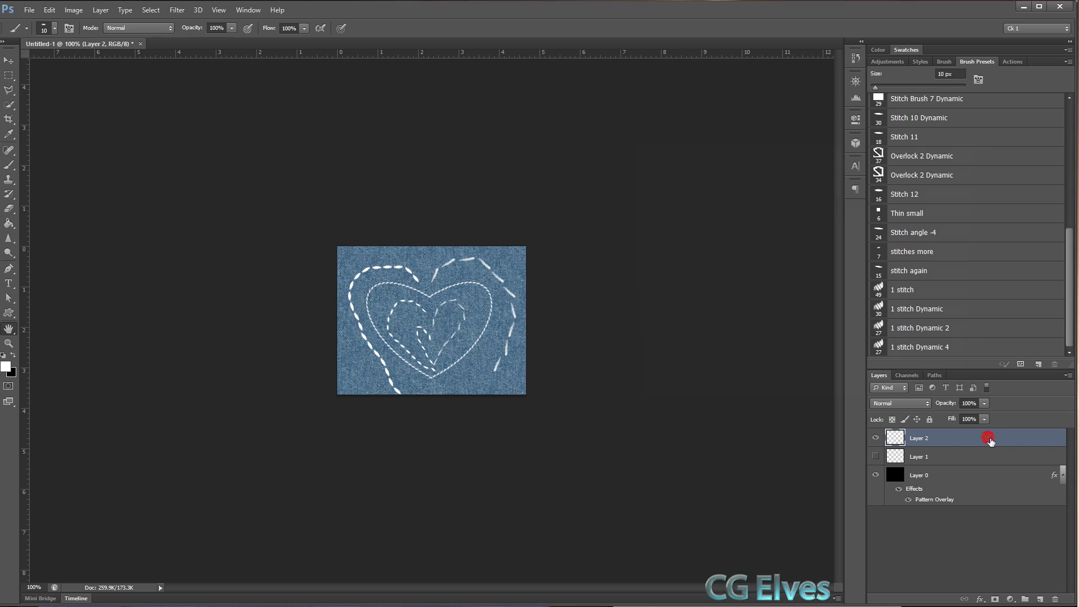
double_click(989, 440)
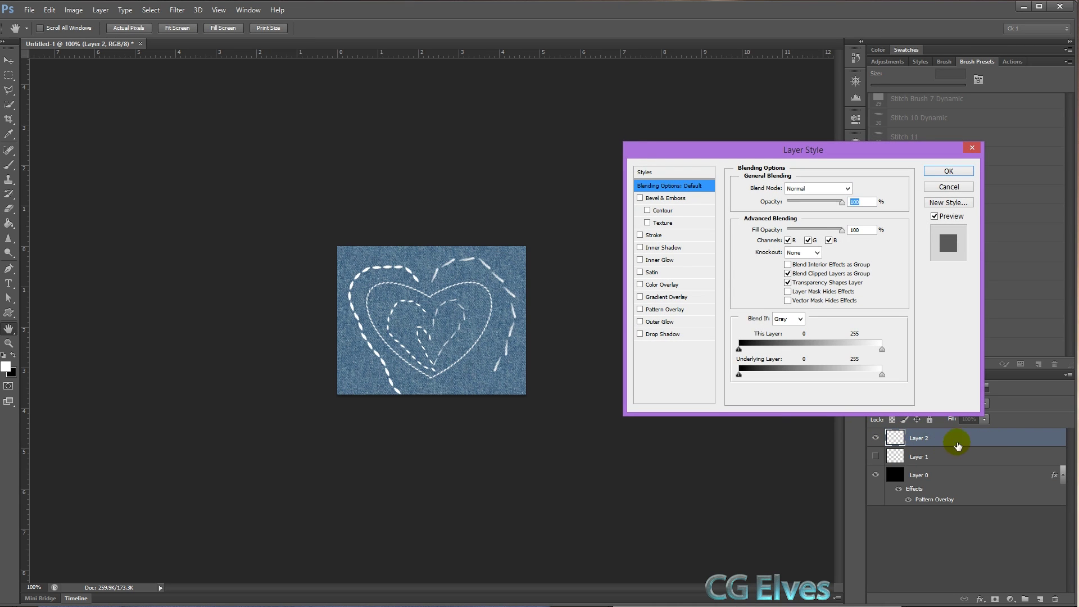
click(656, 172)
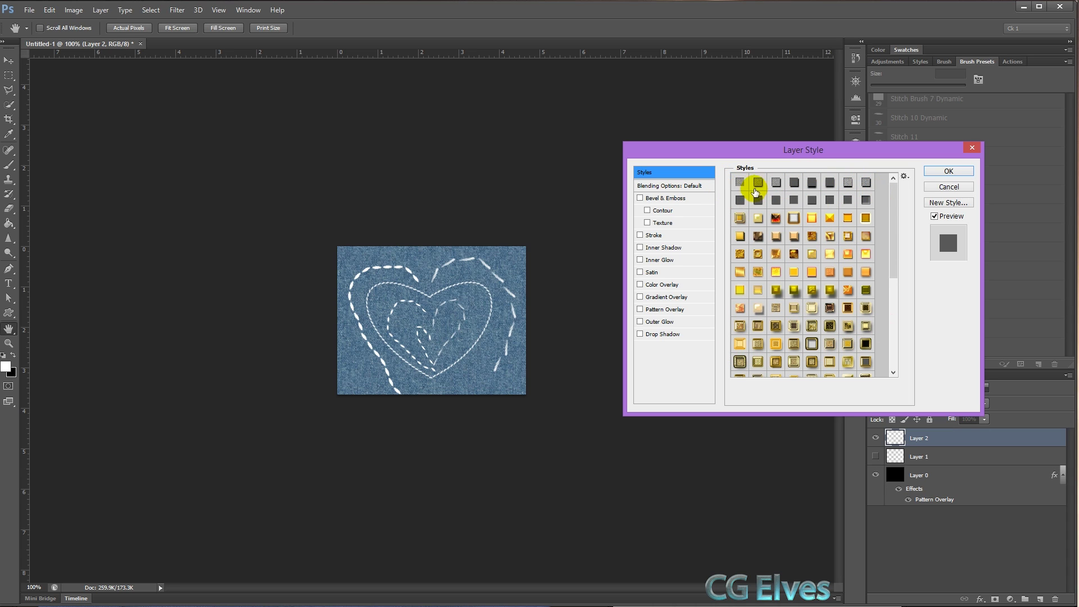
click(739, 183)
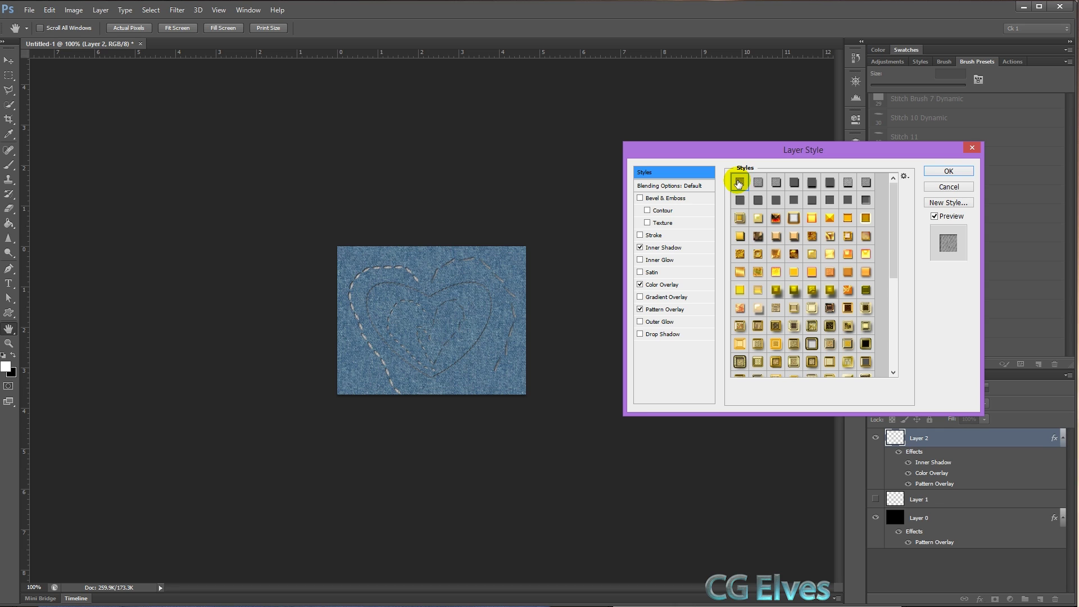
key(ctrl+plus)
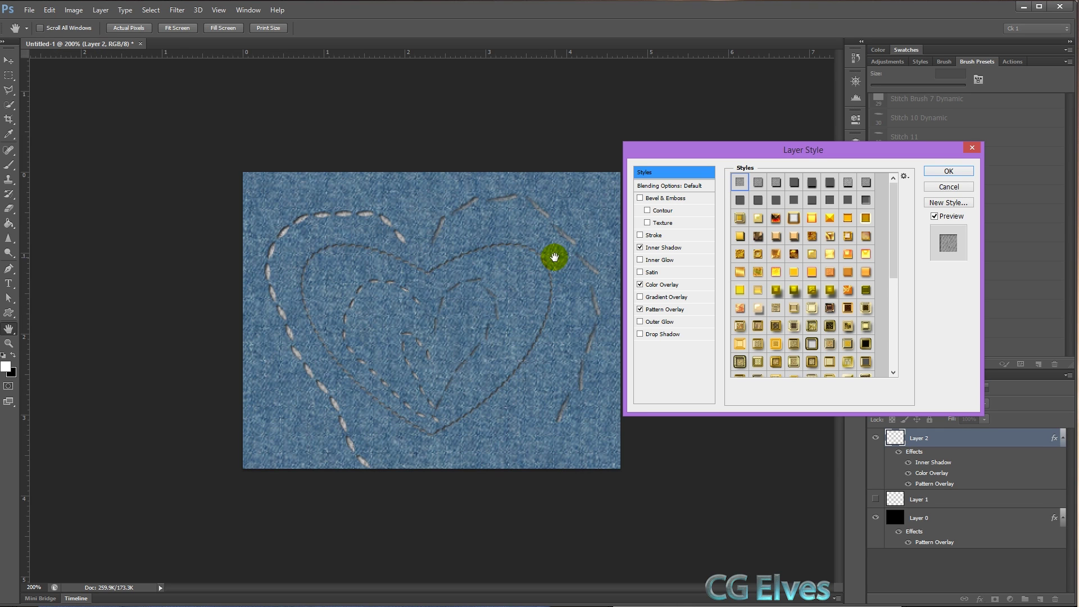
key(ctrl+minus)
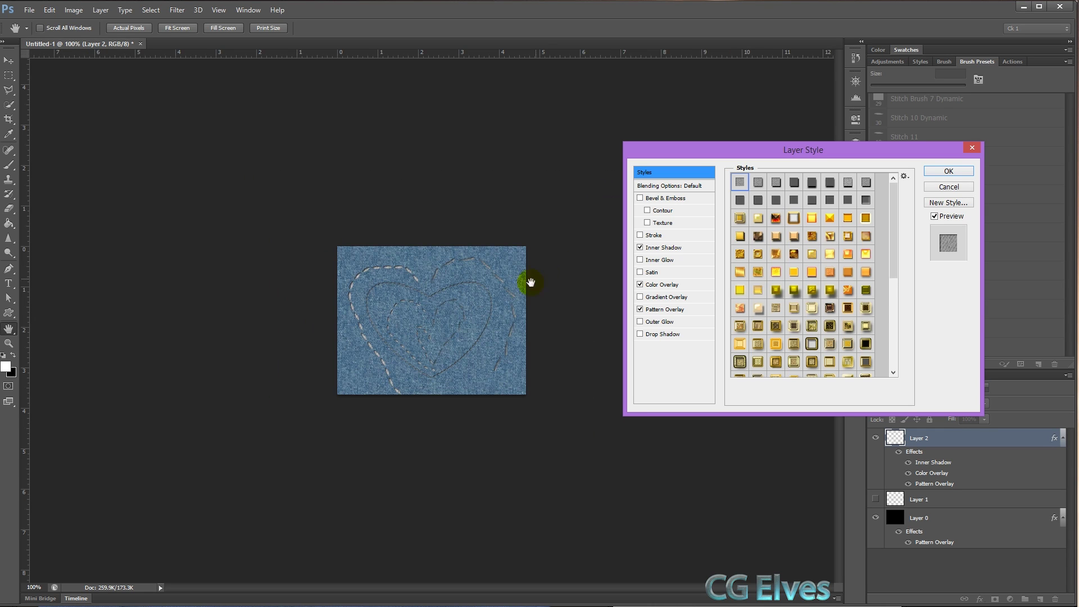
click(758, 182)
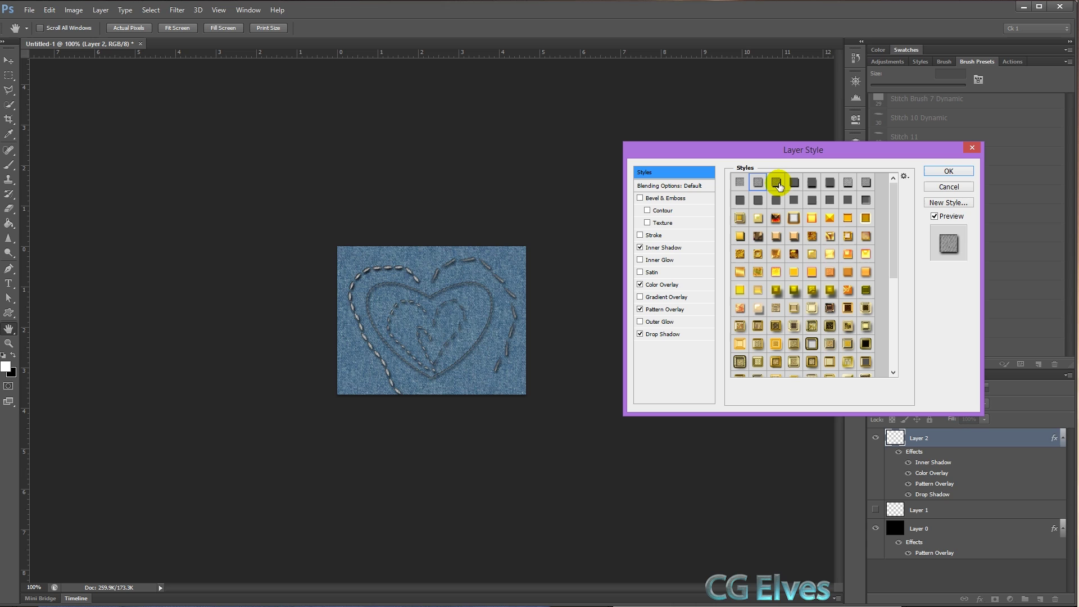
click(777, 183)
click(794, 183)
click(830, 183)
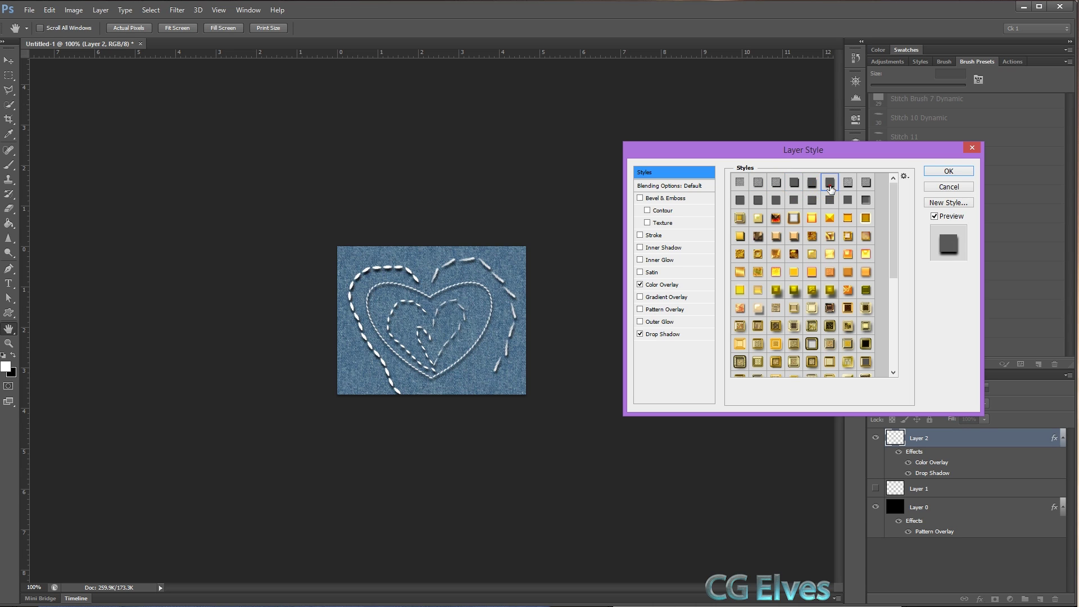
click(849, 182)
click(866, 182)
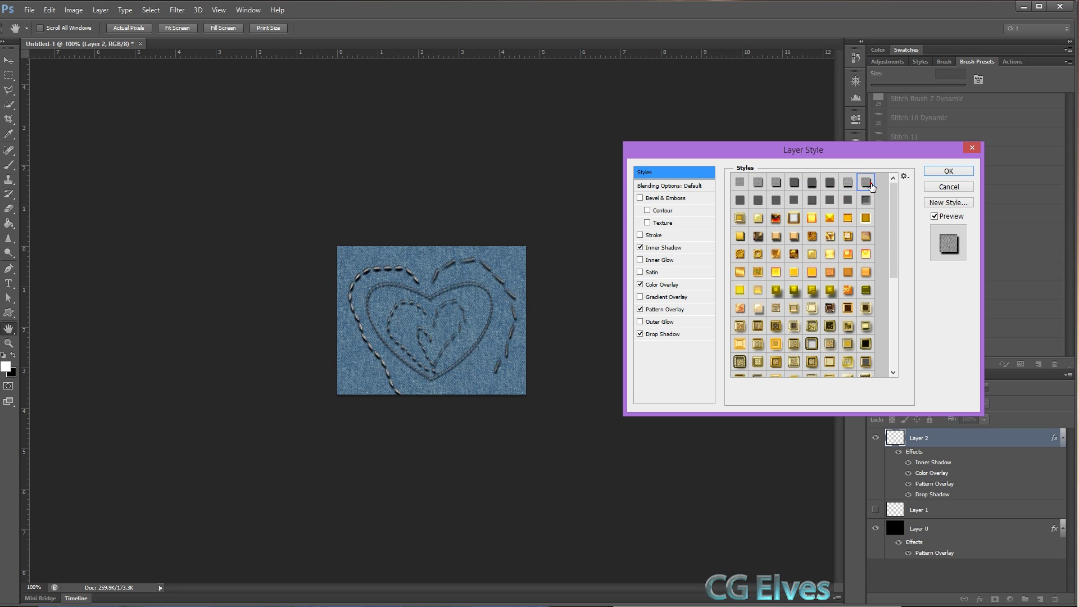
Keep the Bevel & Emboss, Inner Shadow and Drop Shadow preset, then erase Layer 2's stitching.
click(740, 200)
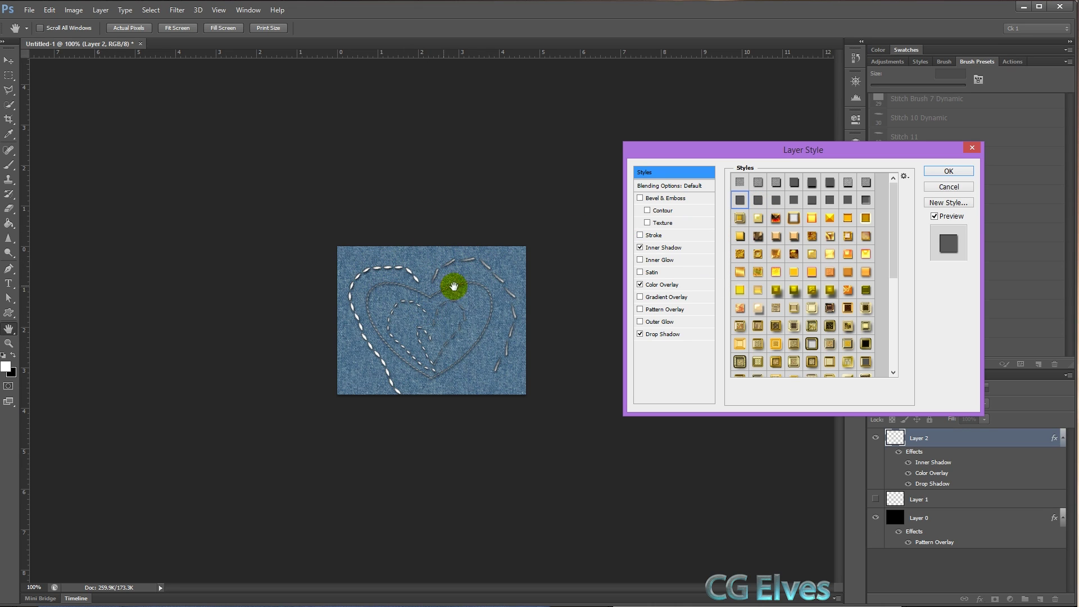
click(758, 200)
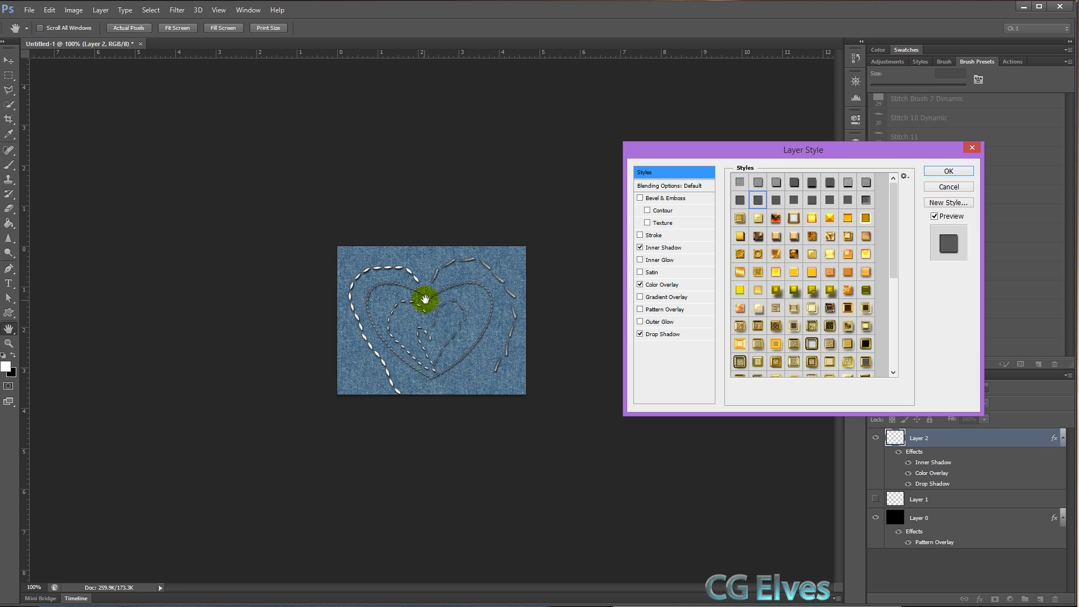
click(776, 201)
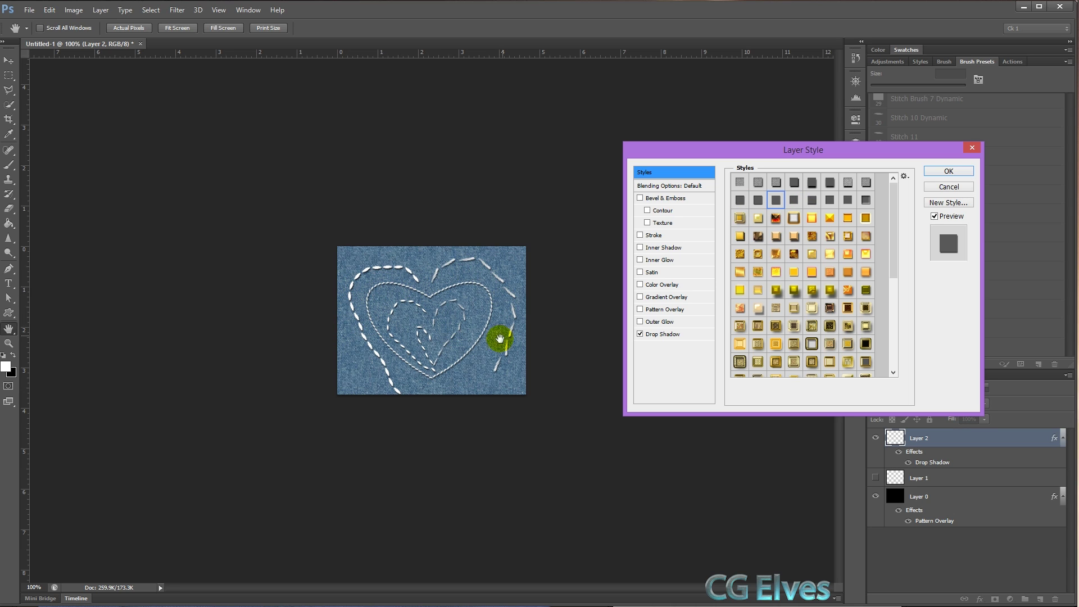
click(793, 200)
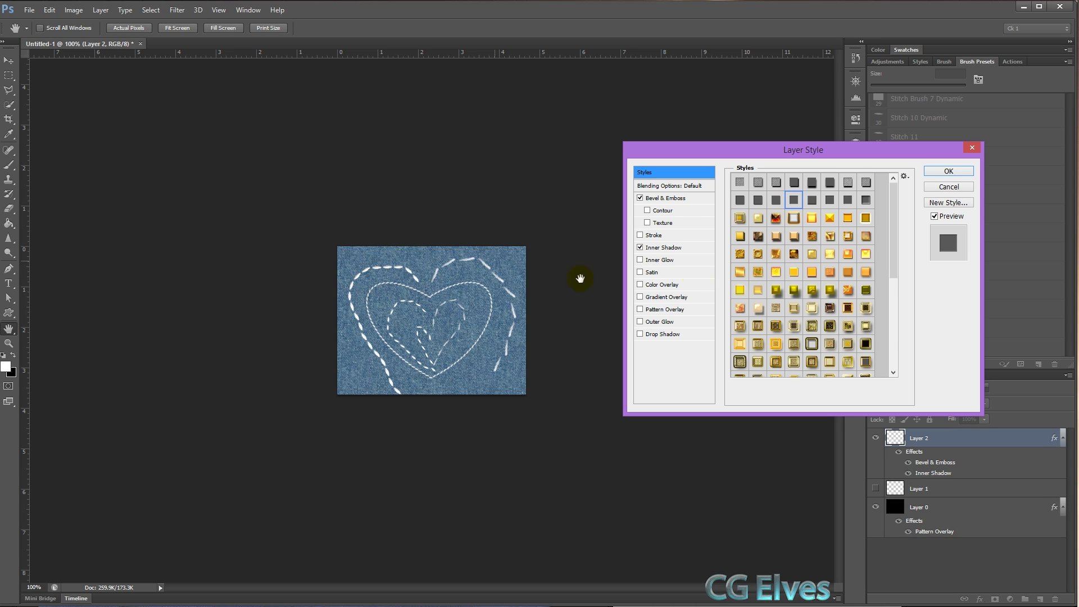
click(812, 200)
click(830, 203)
click(855, 210)
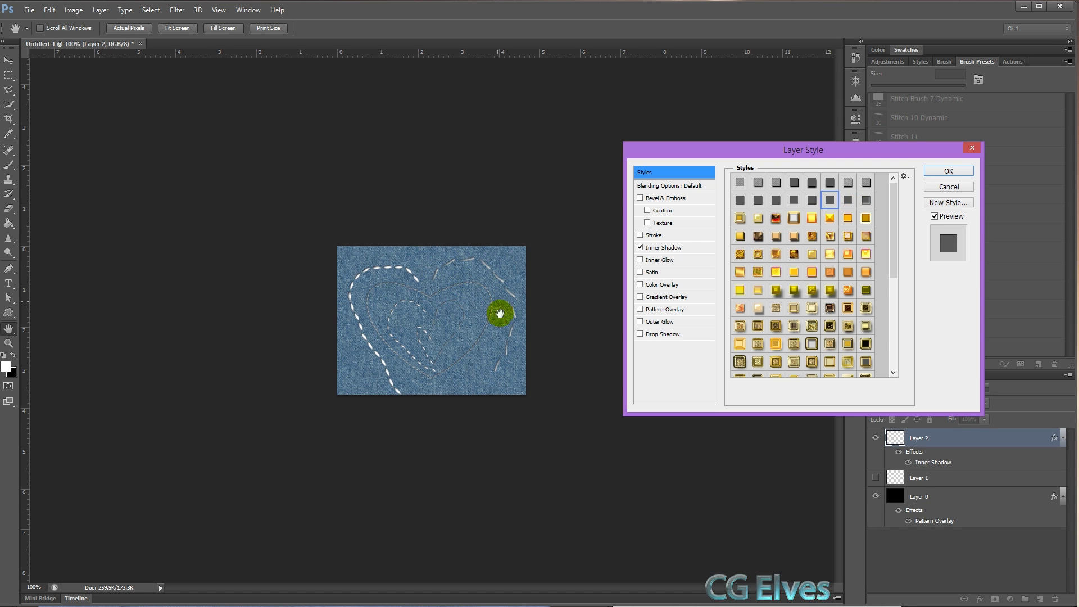
click(848, 202)
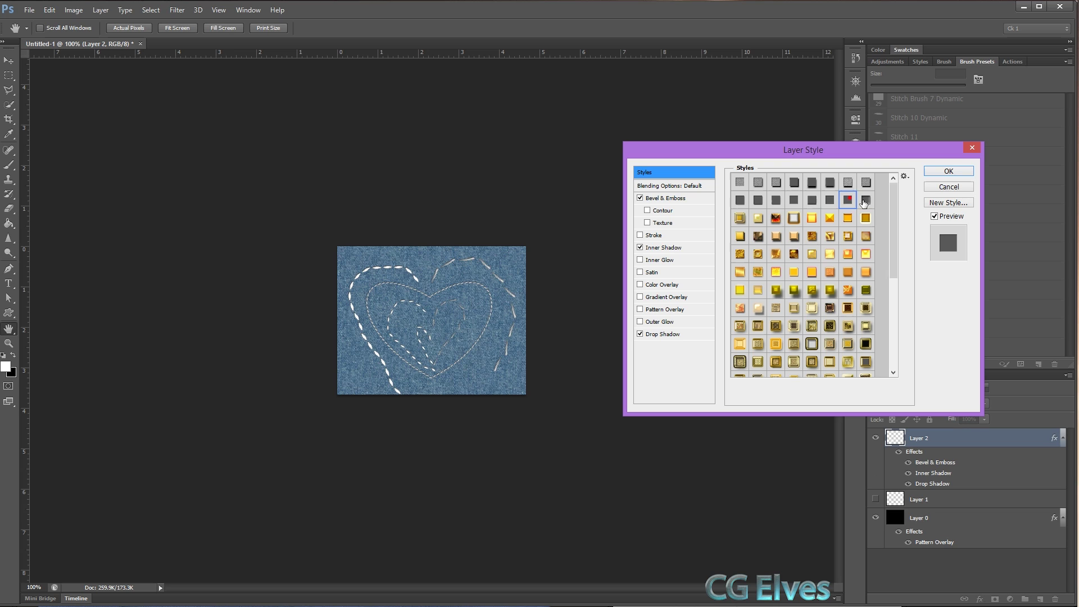
click(866, 201)
click(850, 202)
click(949, 171)
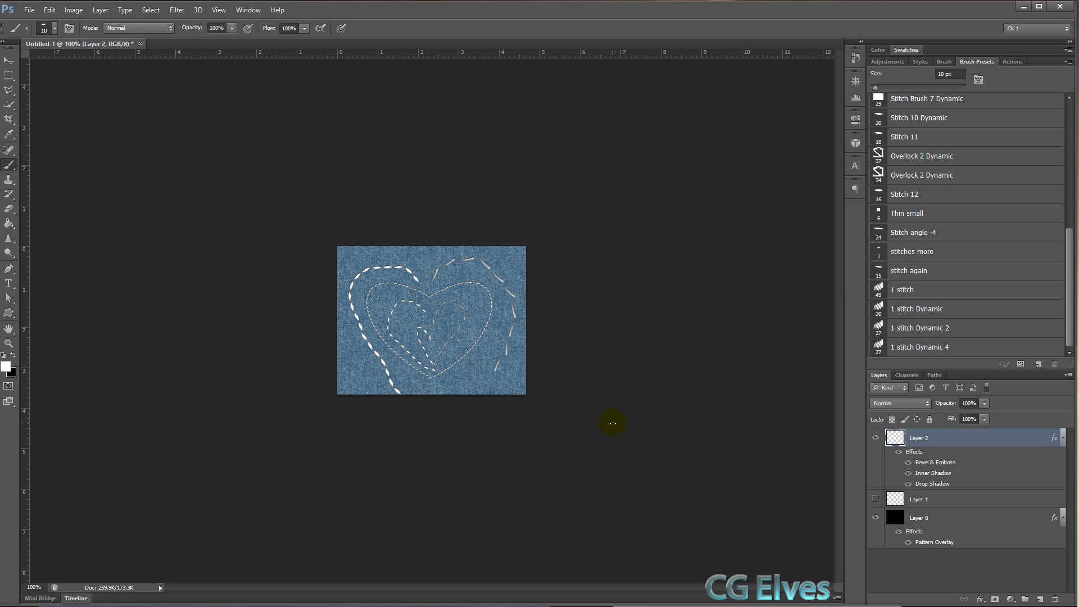
key(ctrl+a)
key(Delete)
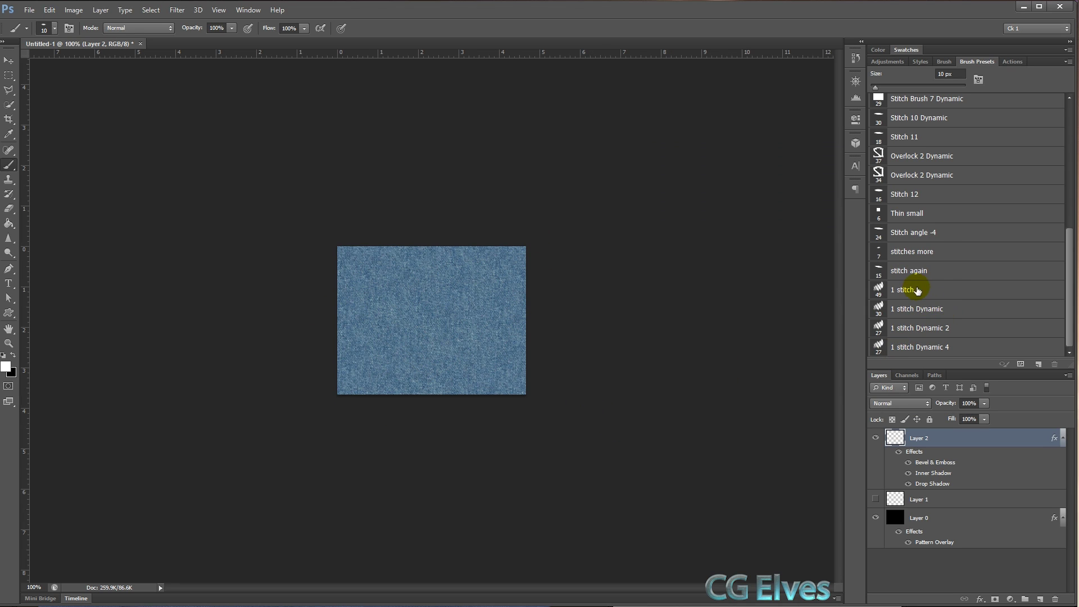
Test the 'stitches more' brush and a larger stitch brush on the denim, undoing the strokes.
click(916, 253)
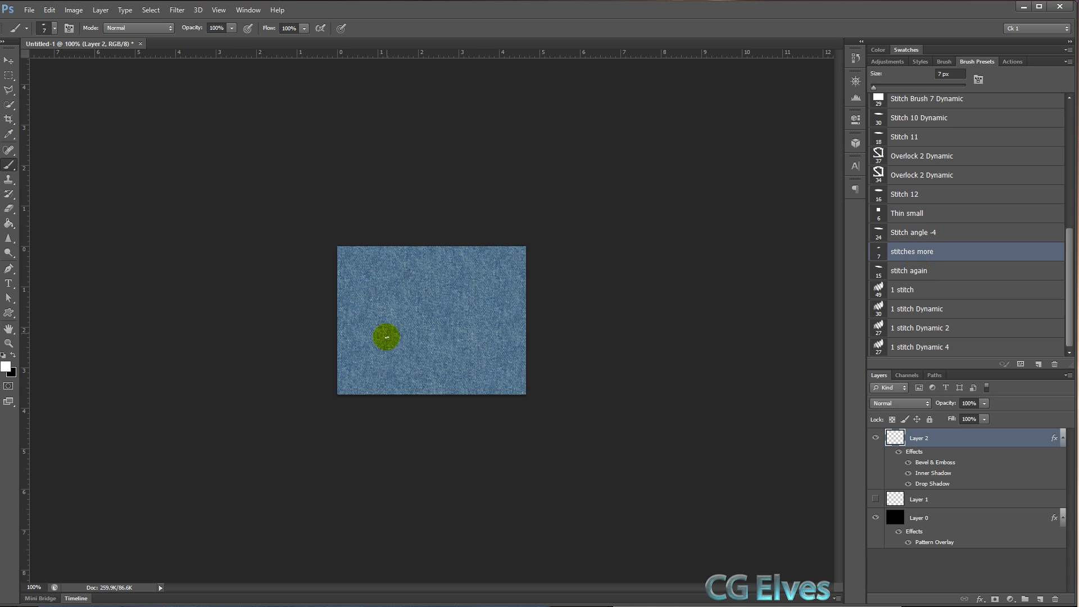
mouse_move(385, 339)
mouse_down()
mouse_move(403, 286)
mouse_move(438, 290)
mouse_up()
key(ctrl+z)
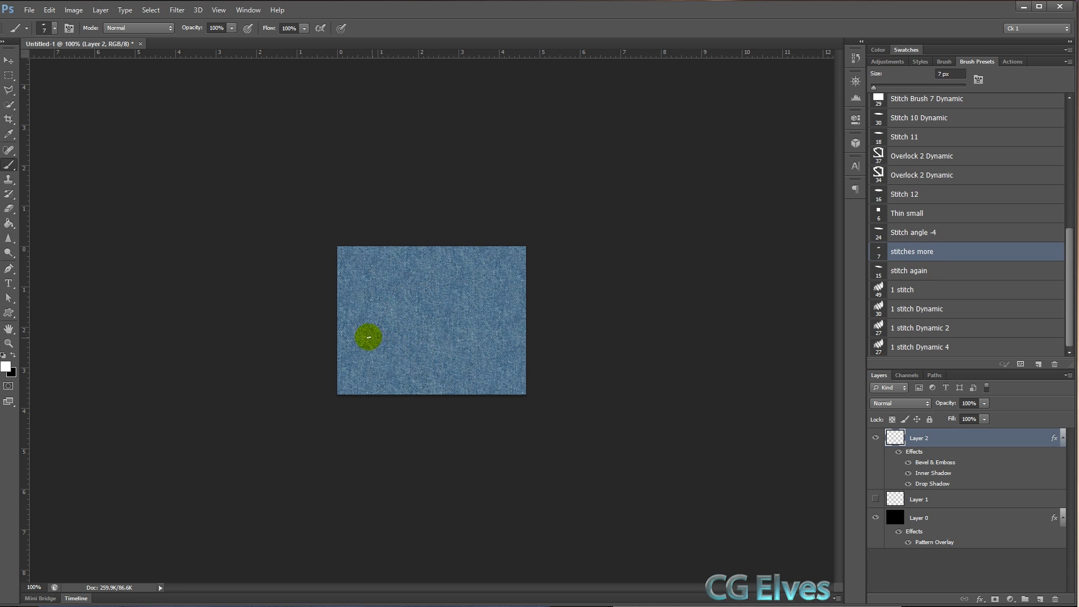
right_click(405, 321)
click(424, 347)
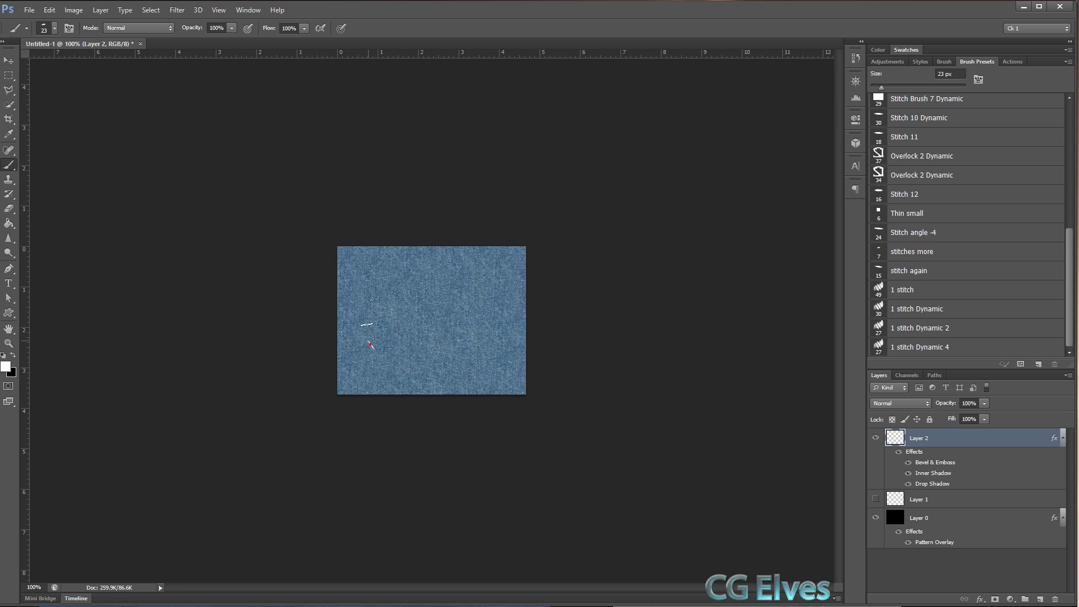
mouse_move(369, 344)
mouse_down()
mouse_move(382, 285)
mouse_move(415, 277)
mouse_up()
key(ctrl+alt+z)
key(ctrl+alt+z)
Paint dashed stitch lines while tuning spacing from 1000% to 681% and finally 862%.
click(879, 236)
click(945, 62)
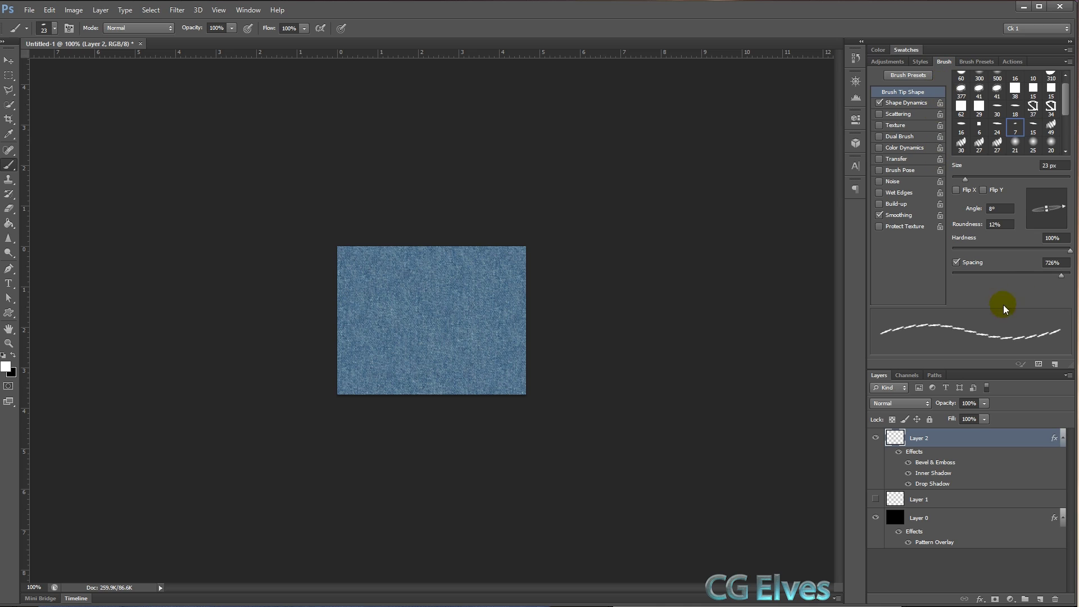
drag(1061, 276, 1069, 279)
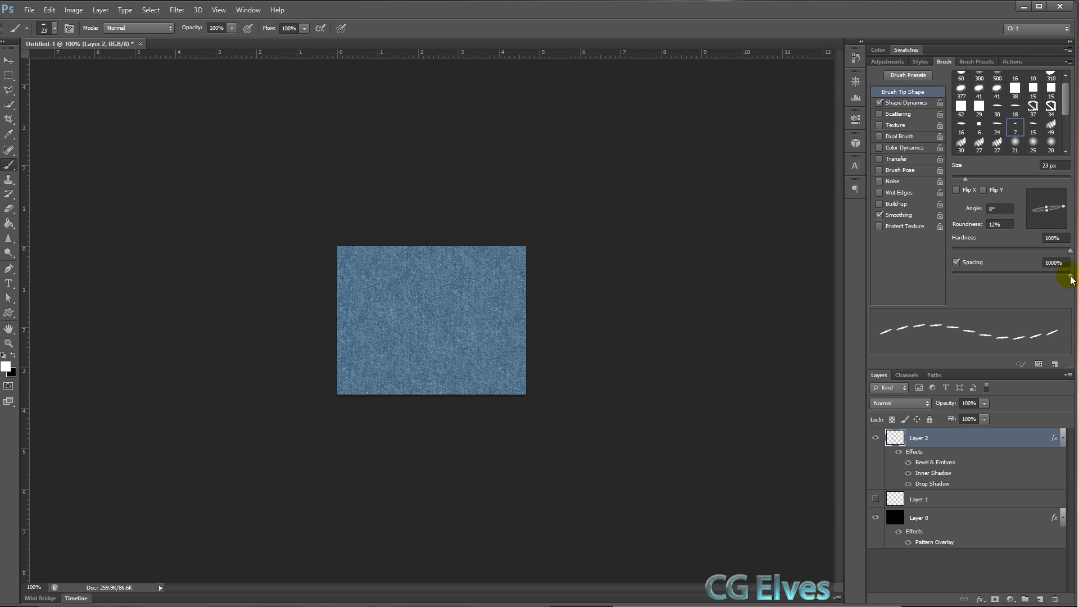
mouse_move(368, 365)
mouse_down()
mouse_move(400, 324)
mouse_move(474, 277)
mouse_up()
drag(1071, 280, 1061, 275)
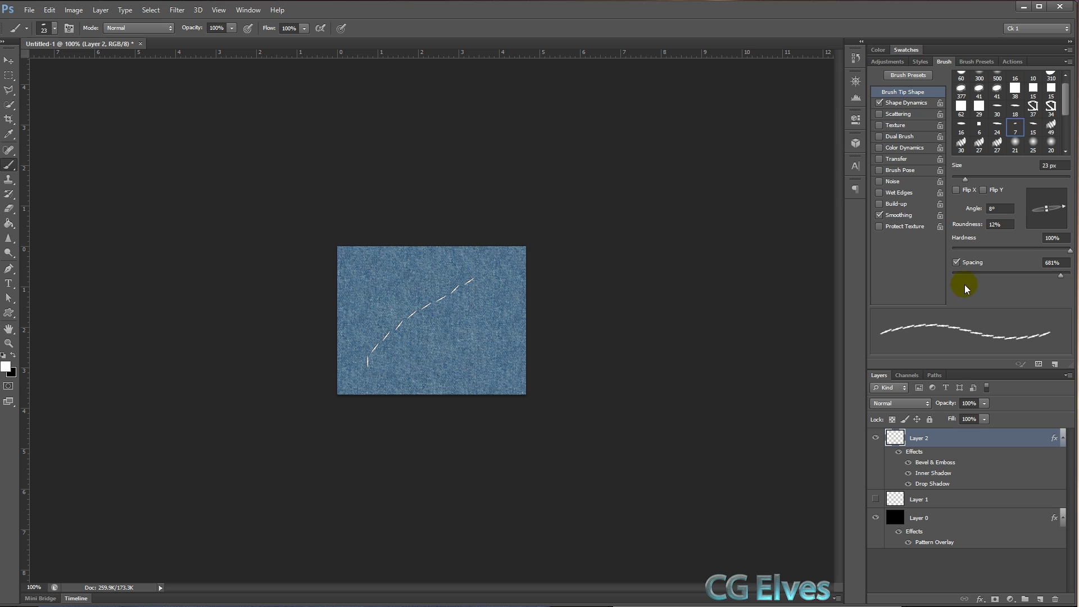
click(397, 386)
drag(396, 386, 472, 311)
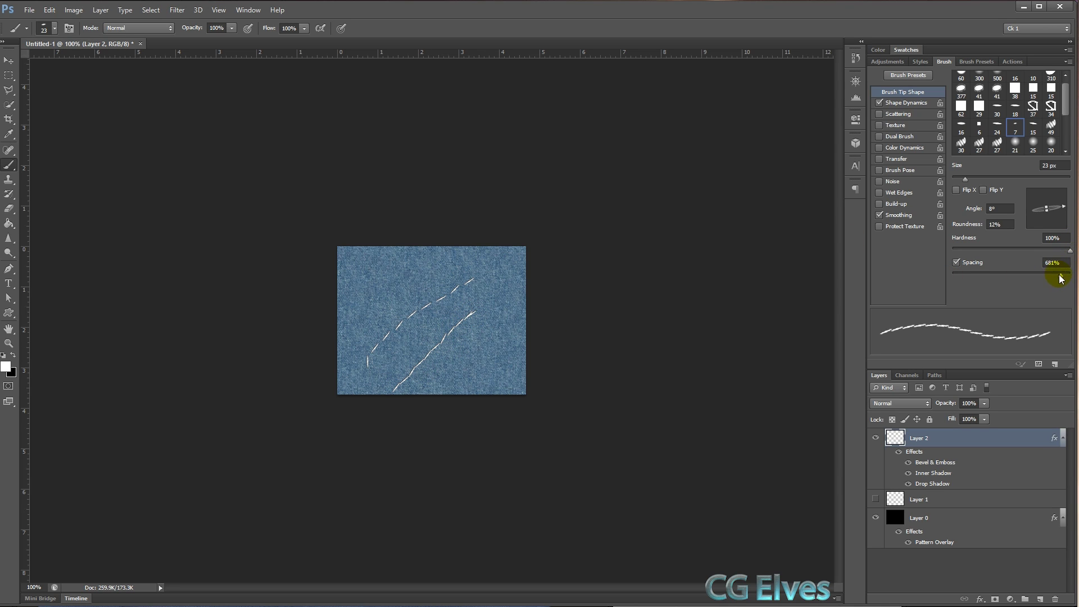
drag(1060, 279, 1064, 275)
drag(353, 347, 462, 269)
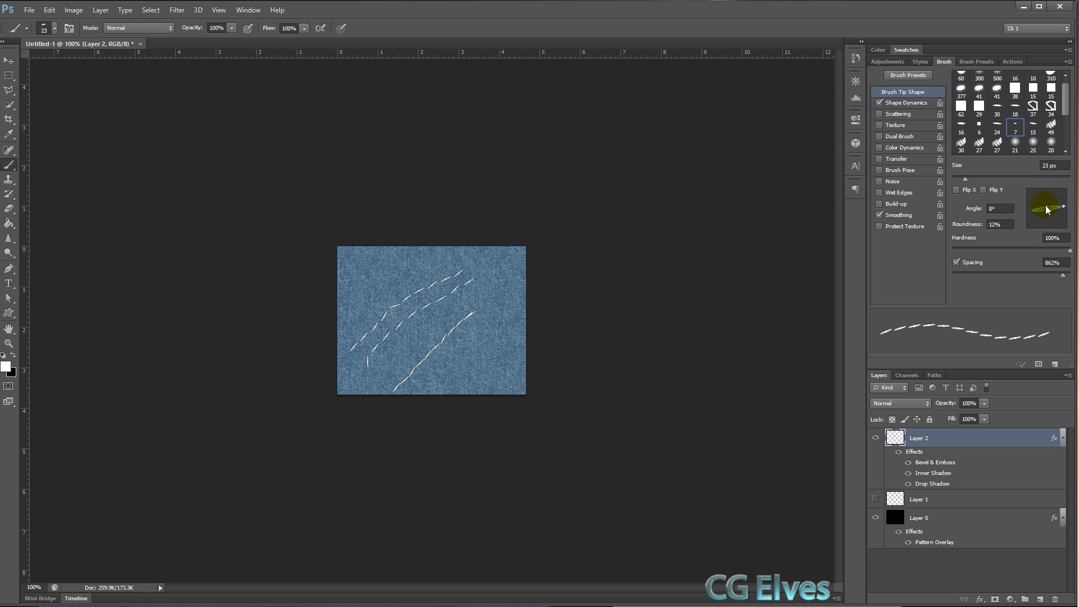
Paint curved stitch arcs at 28% roundness/395% spacing, then 16% roundness/452% spacing.
drag(1048, 211, 1048, 207)
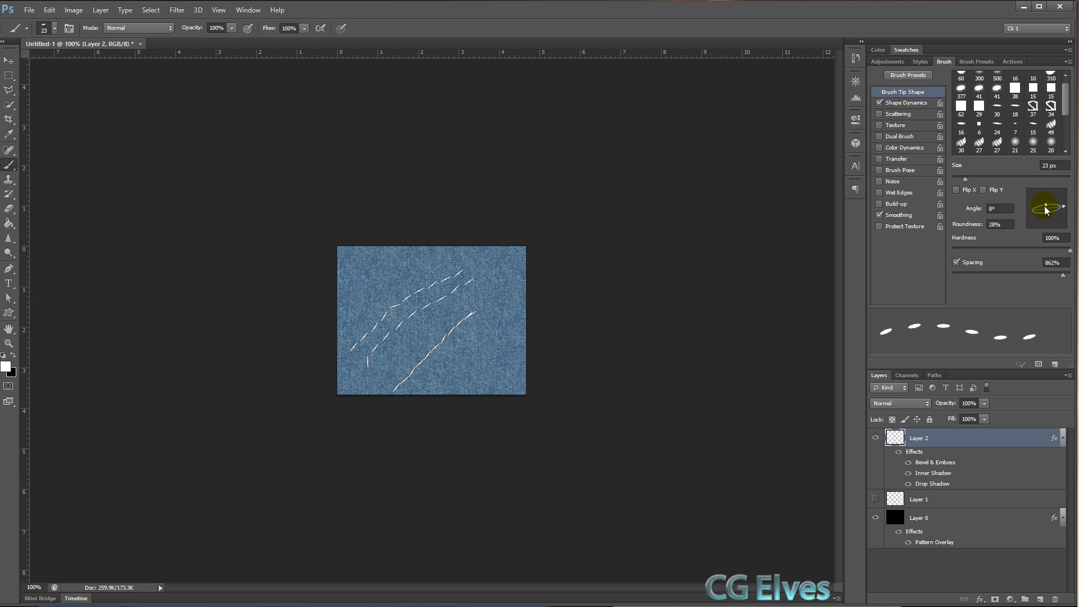
drag(1063, 275, 1052, 275)
mouse_move(347, 318)
mouse_down()
mouse_move(414, 260)
mouse_move(435, 259)
mouse_up()
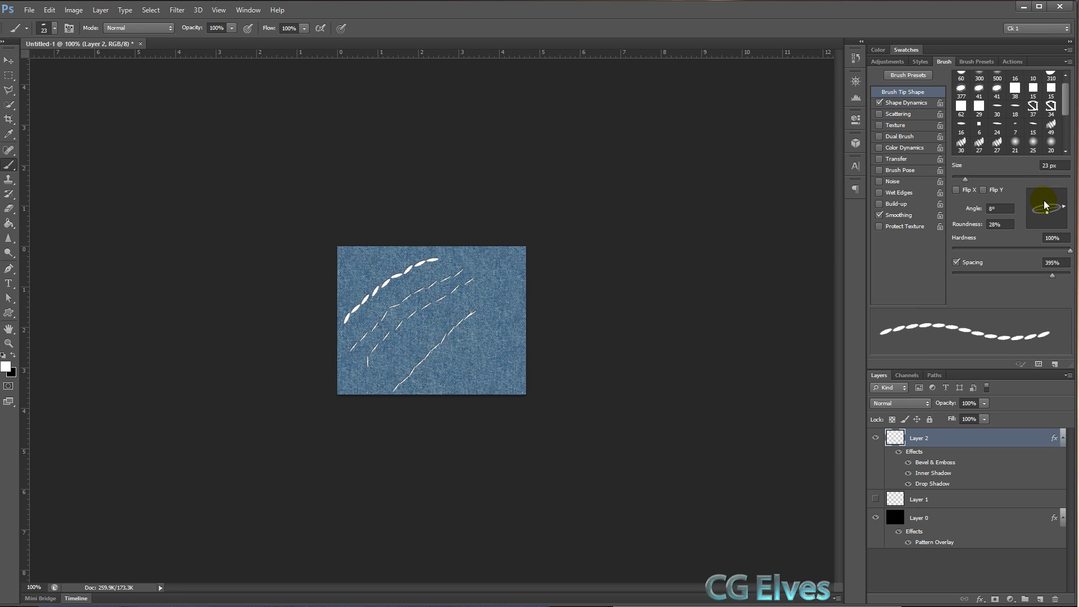
drag(1046, 213, 1047, 207)
drag(1053, 279, 1056, 278)
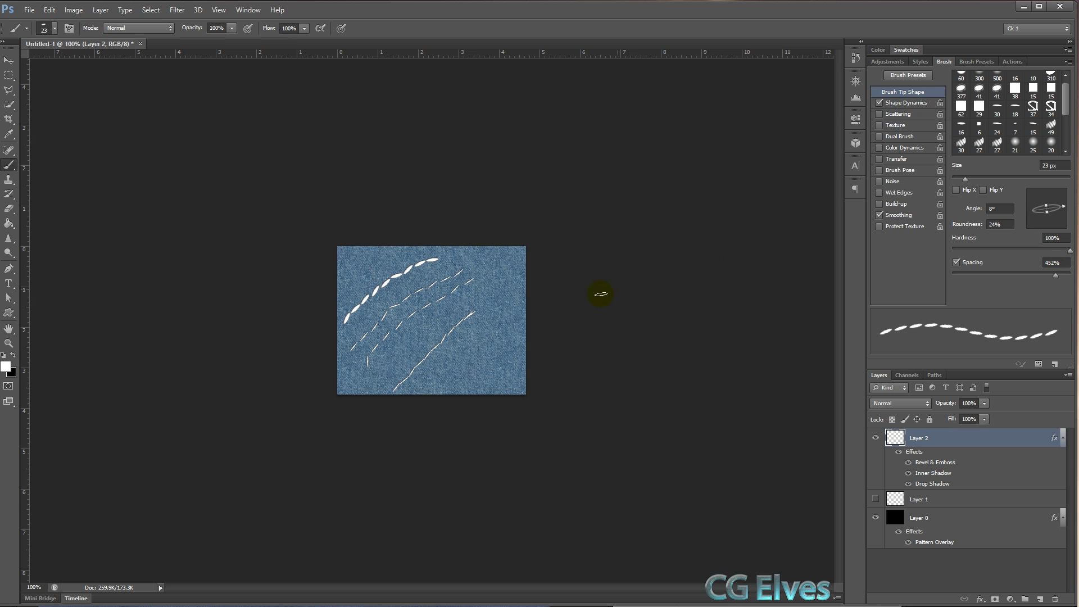
mouse_move(451, 390)
mouse_down()
mouse_move(518, 317)
mouse_move(685, 393)
mouse_up()
Tilt the stitch tip, tighten spacing to 367%, and paint left-side and straight horizontal stitch rows.
drag(1066, 208, 1062, 206)
drag(1056, 276, 1050, 276)
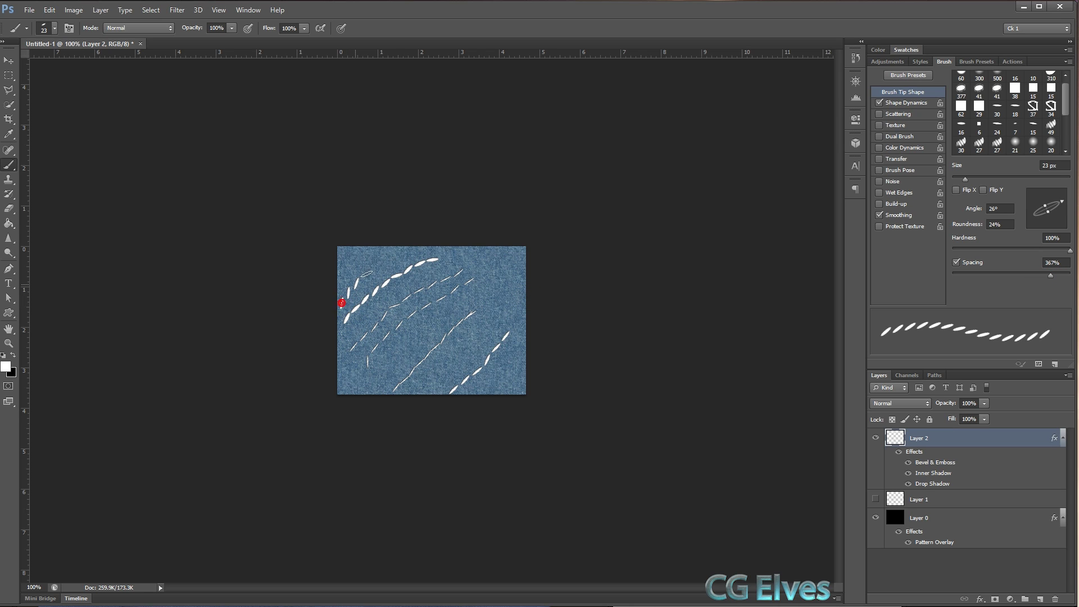
drag(342, 303, 391, 254)
shift+click(522, 335)
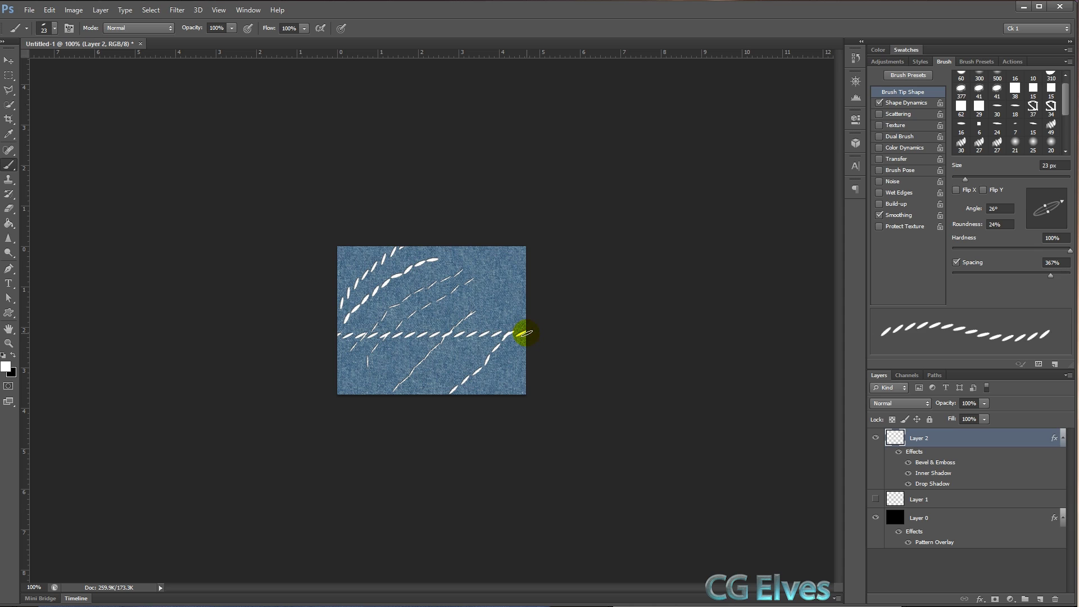
Clear the test strokes and paint a straight stitch row at 9° angle and 481% spacing.
key(ctrl+a)
key(Delete)
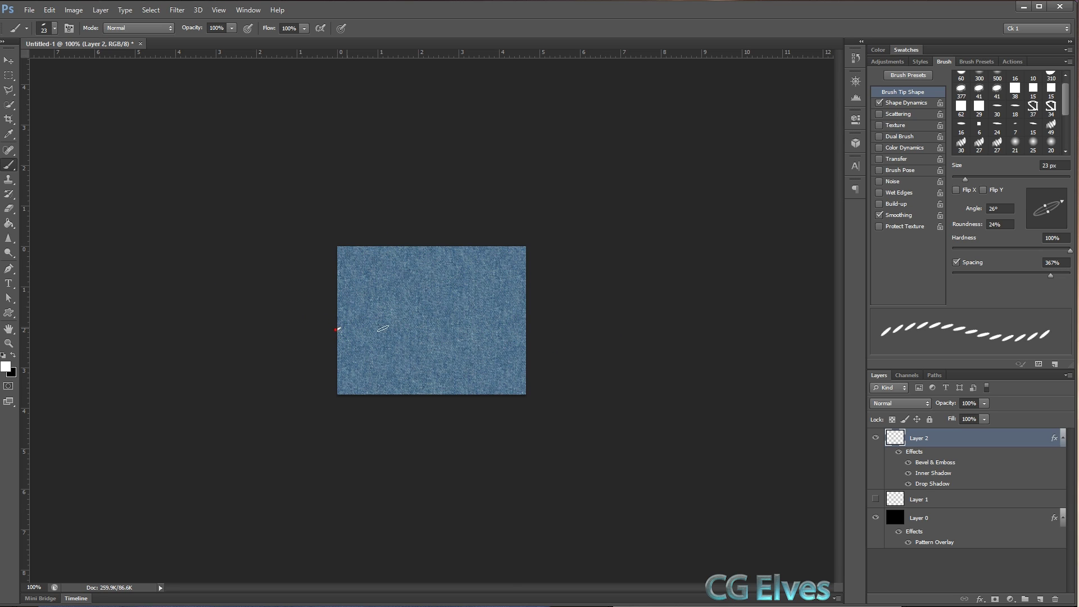
shift+click(531, 326)
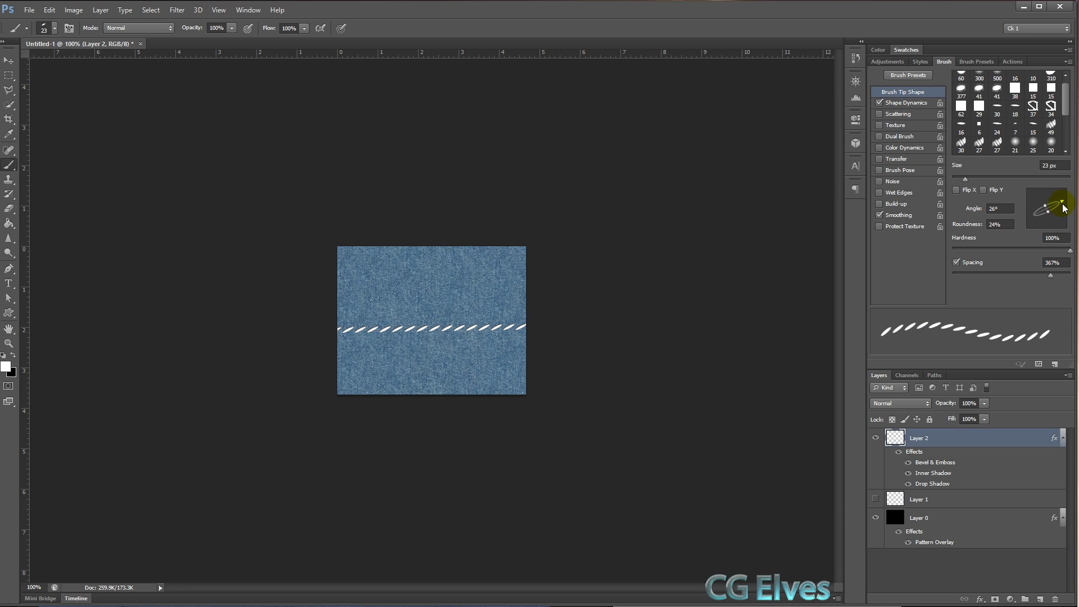
drag(1064, 208, 1048, 210)
drag(1050, 275, 1057, 275)
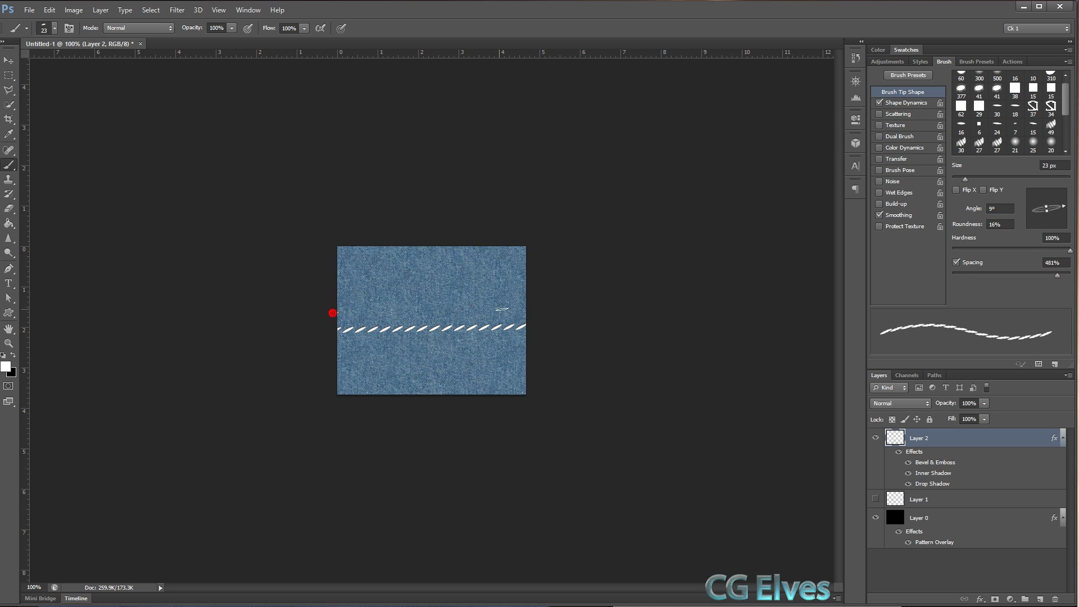
drag(333, 313, 529, 309)
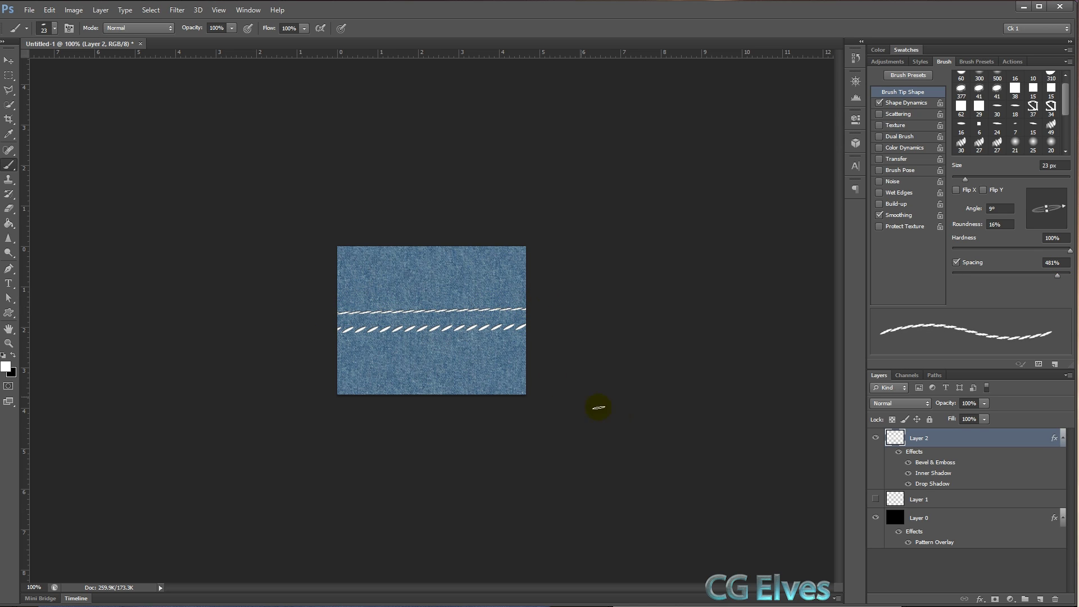
Paint straight dashed rows at 2° angle and 590% spacing, then rounder dashes at 490%.
click(1063, 209)
drag(1065, 211, 1064, 208)
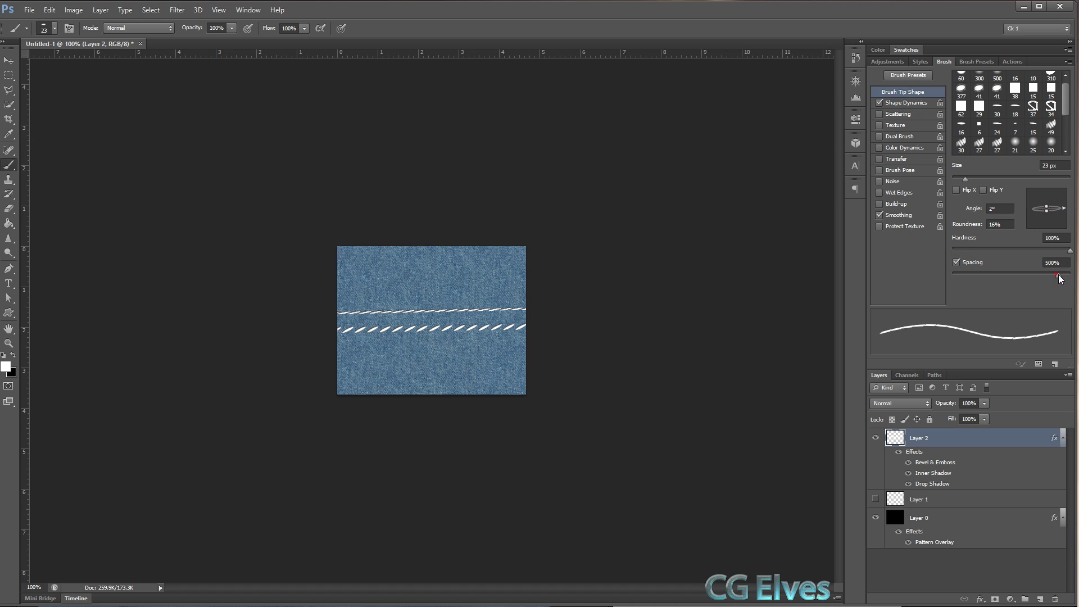
drag(1060, 279, 1060, 275)
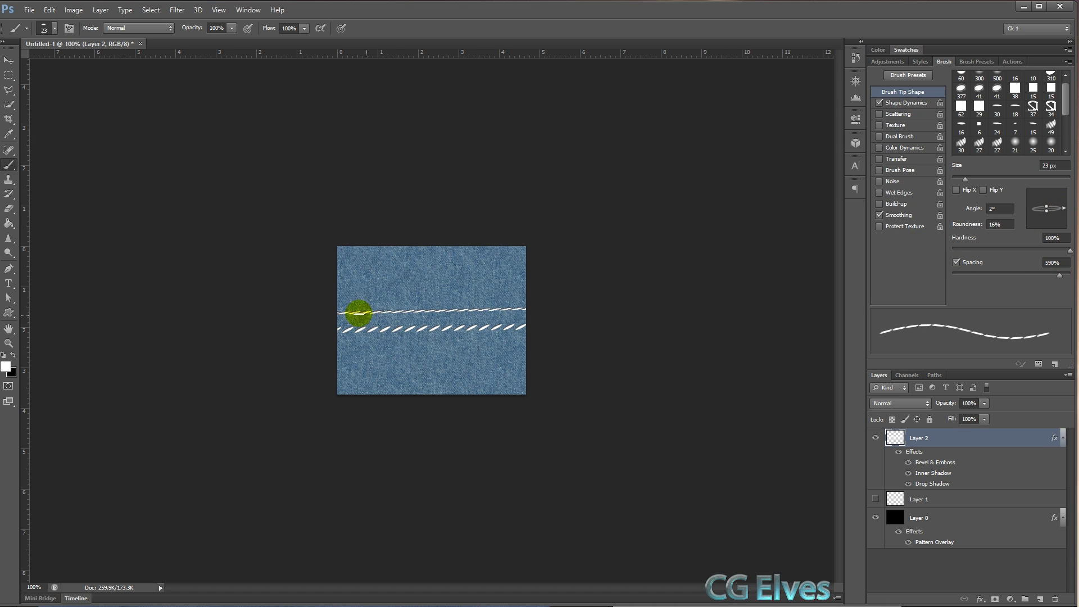
shift+click(530, 297)
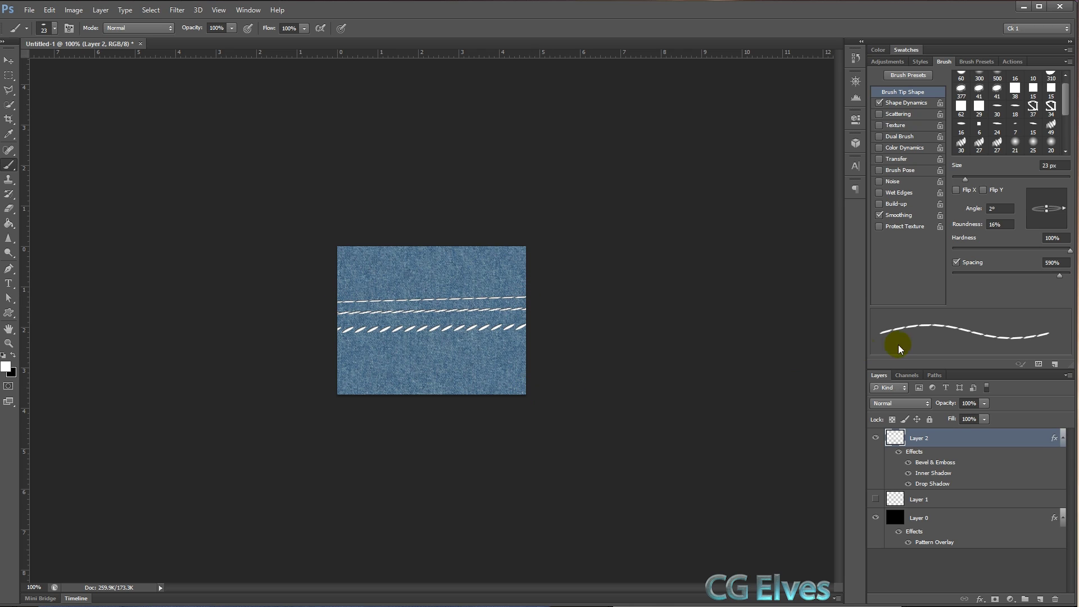
drag(1047, 212, 1048, 212)
drag(1062, 279, 1059, 278)
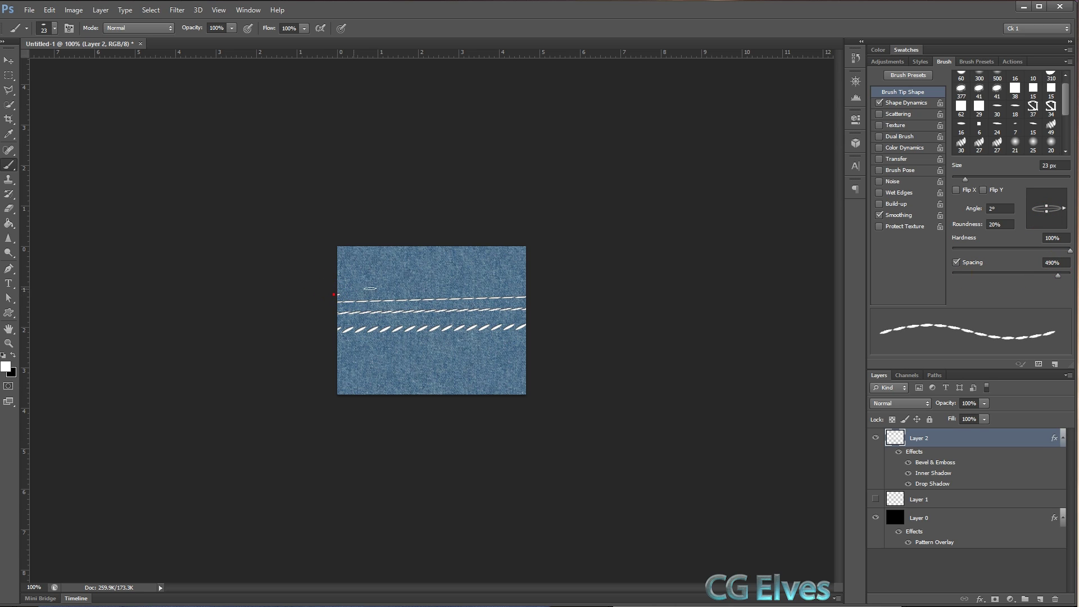
shift+click(533, 288)
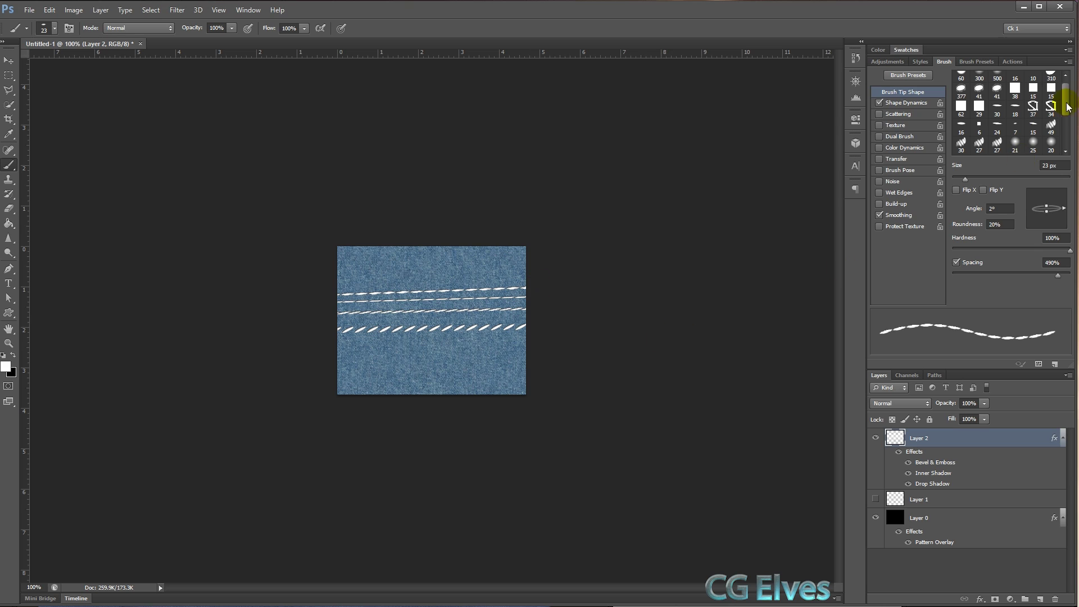
Load the '1 stitch Dynamic' preset and choose the 37 px zigzag overlock brush tip.
click(980, 63)
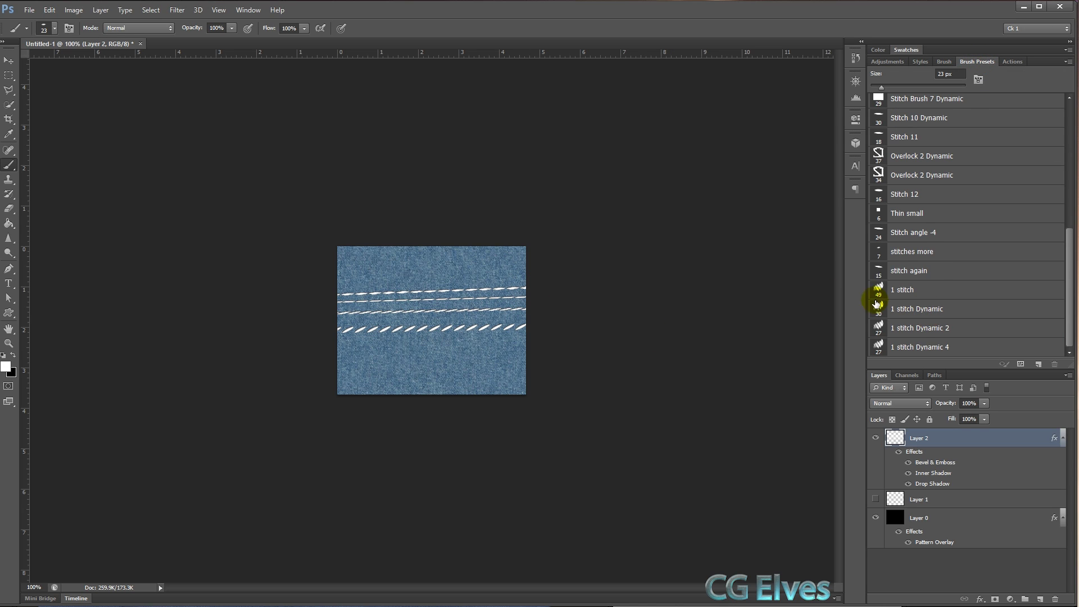
click(918, 309)
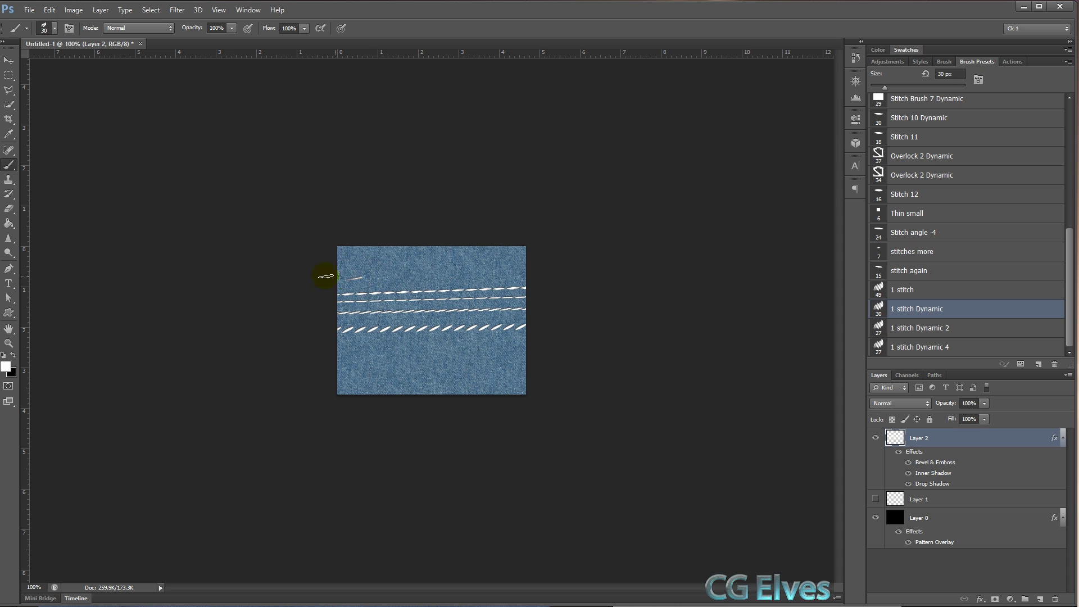
click(948, 63)
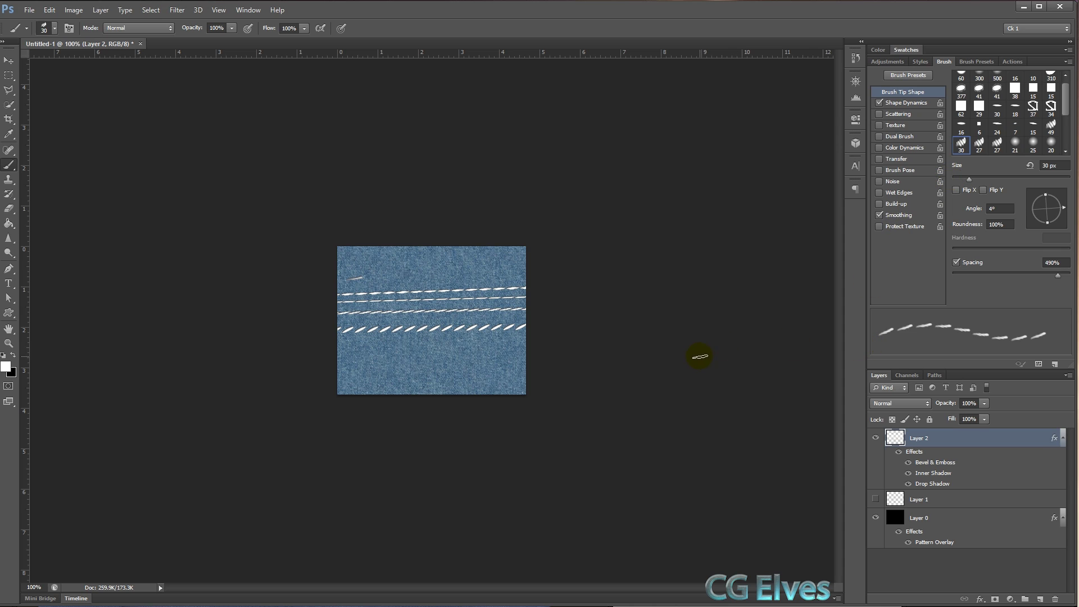
click(1033, 108)
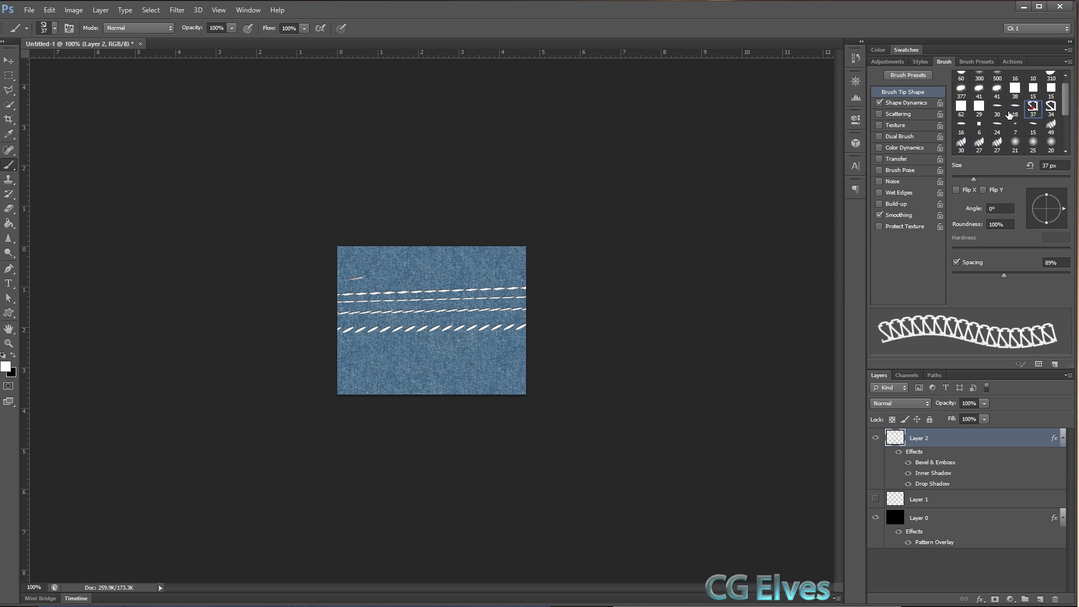
Paint zigzag overlock test strokes, then one wavy looped stitch stroke at 20 px across the lower denim.
shift+click(522, 259)
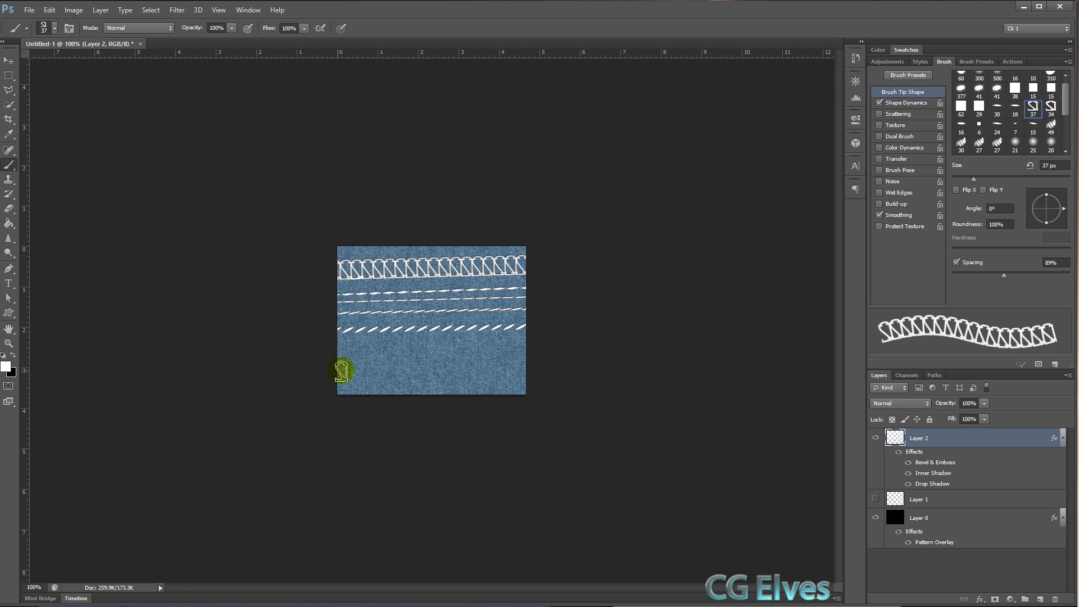
mouse_move(343, 369)
mouse_down()
mouse_move(512, 346)
mouse_move(548, 354)
mouse_up()
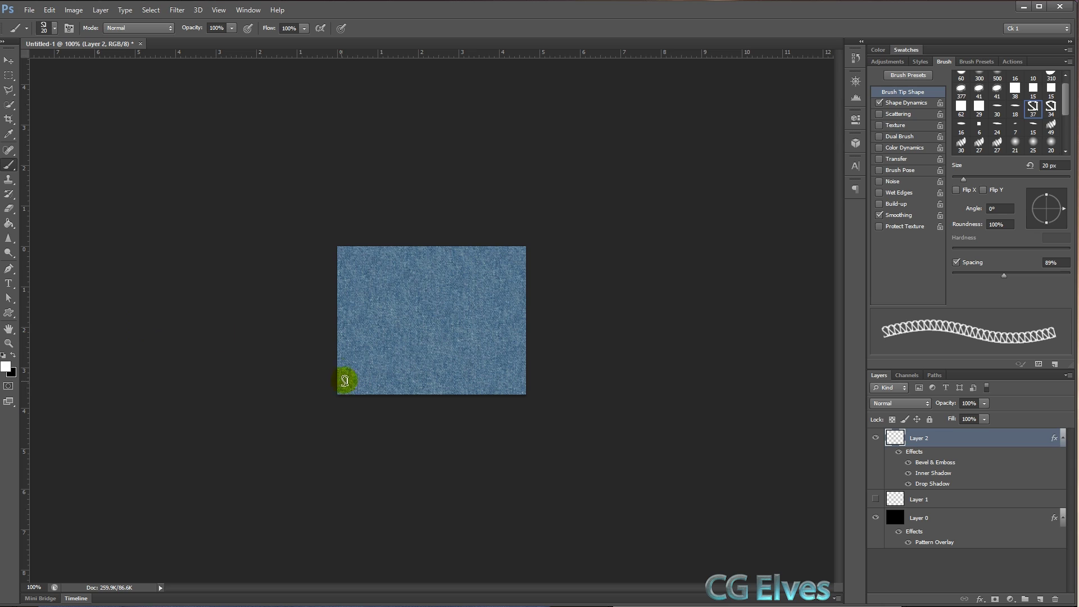
mouse_move(340, 372)
mouse_down()
mouse_move(370, 353)
mouse_move(387, 315)
mouse_move(466, 330)
mouse_move(514, 321)
mouse_move(531, 349)
mouse_up()
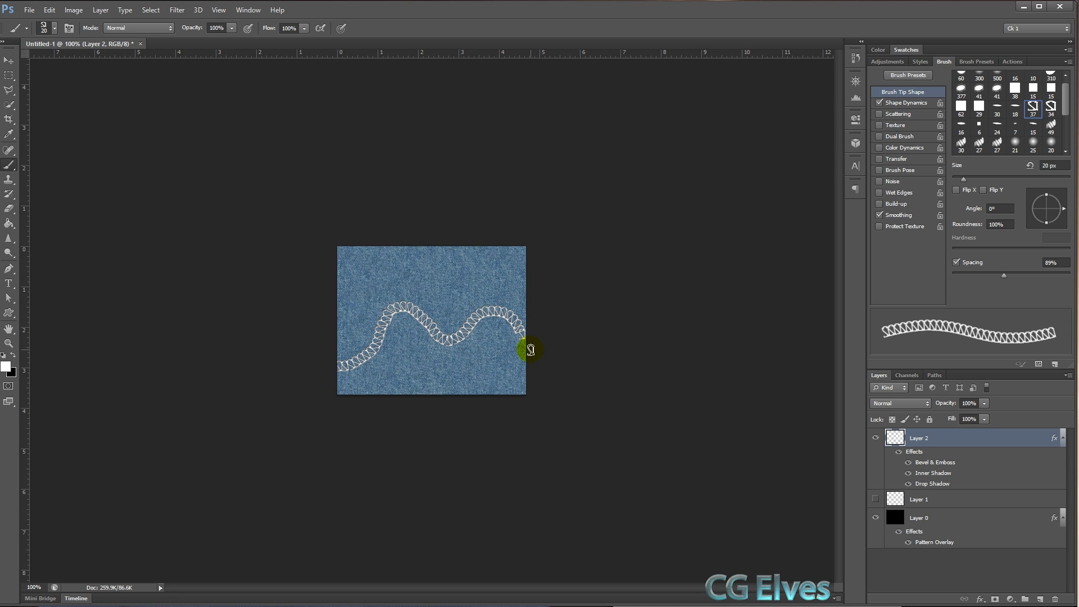
click(460, 322)
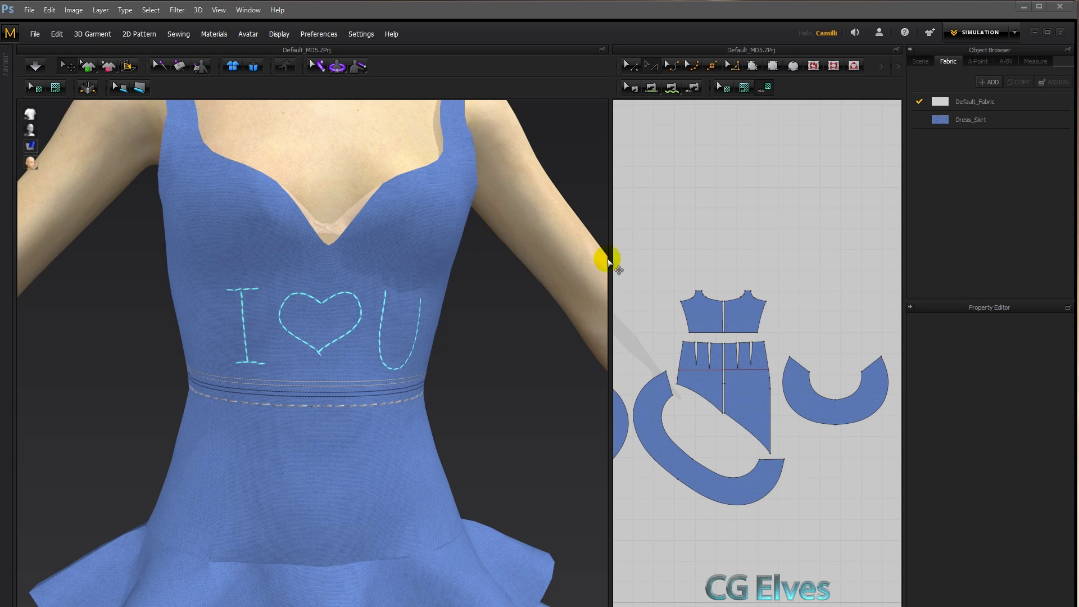
Zoom the 2D Pattern window onto the bodice and select the left bodice piece.
scroll(731, 297, up, 5)
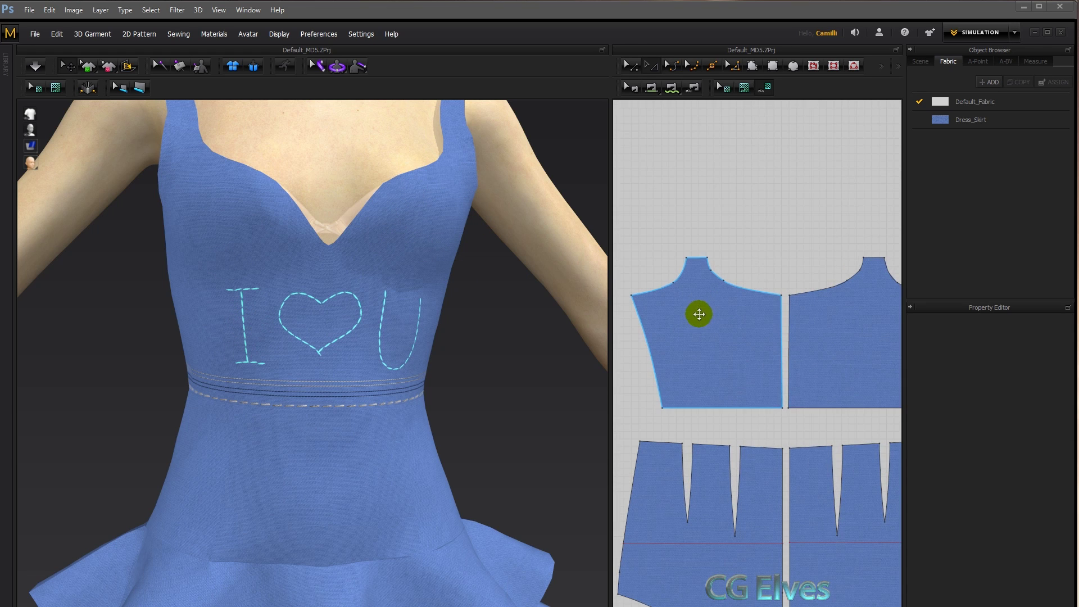
click(700, 315)
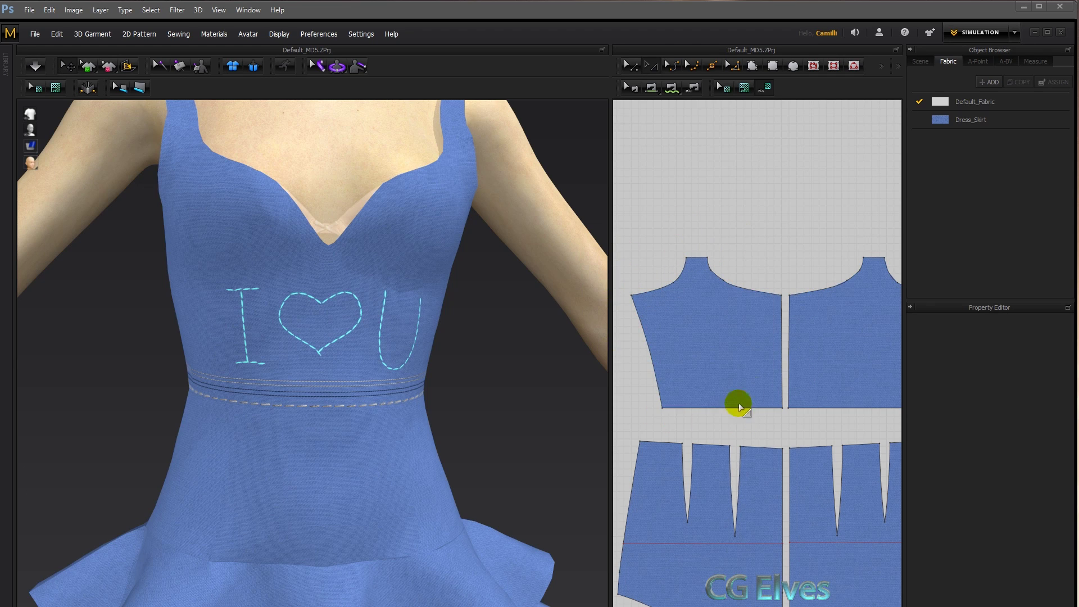
Minimize Marvelous Designer and open shirt-patt.jpg from the Desktop via File > Open.
click(1035, 32)
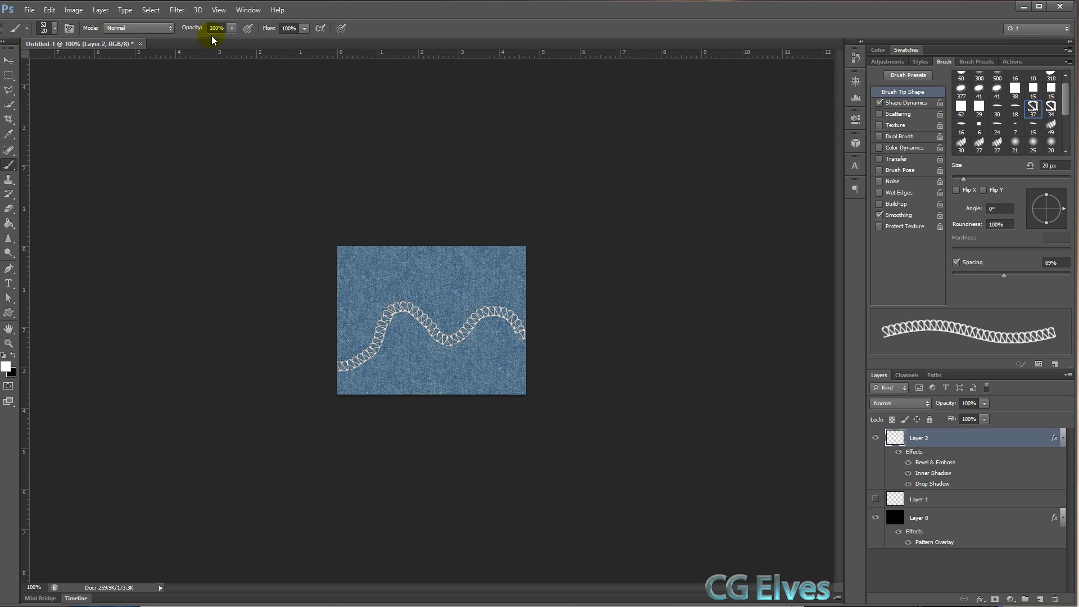
click(29, 10)
click(34, 33)
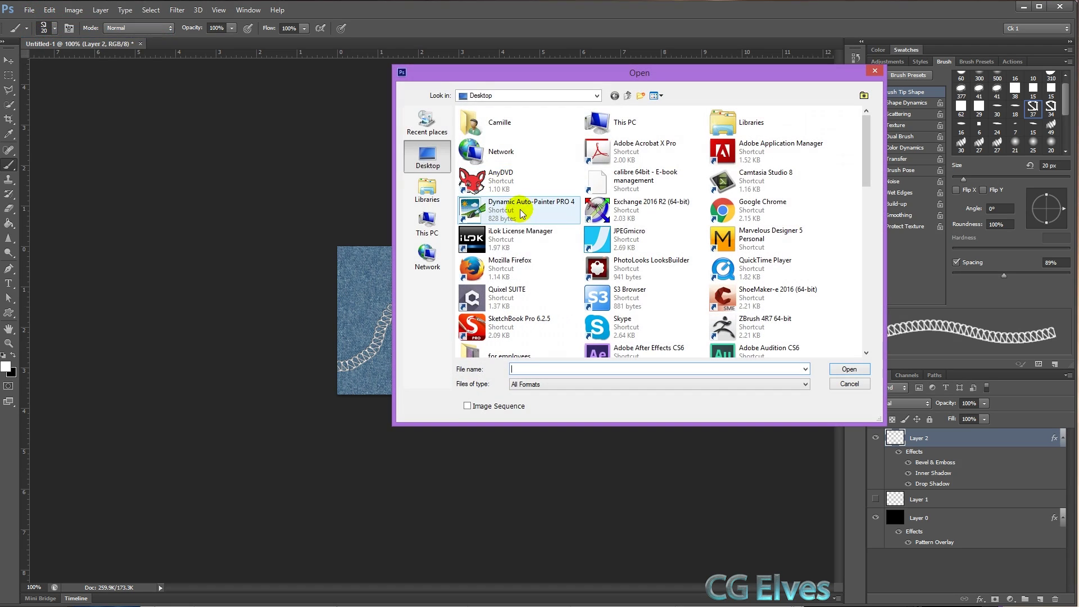
click(523, 269)
scroll(506, 258, down, 5)
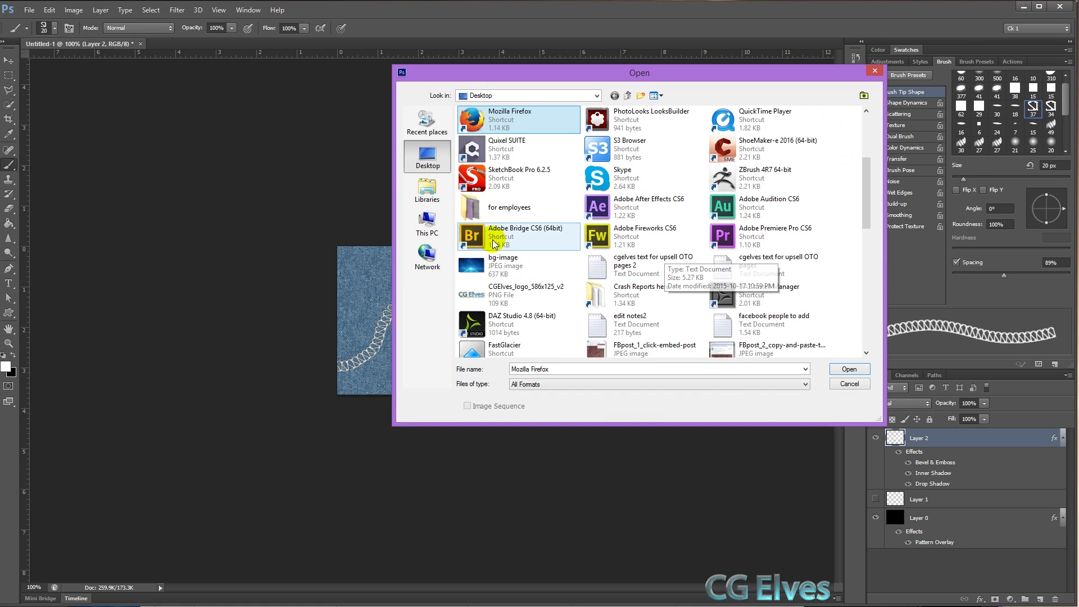
click(666, 246)
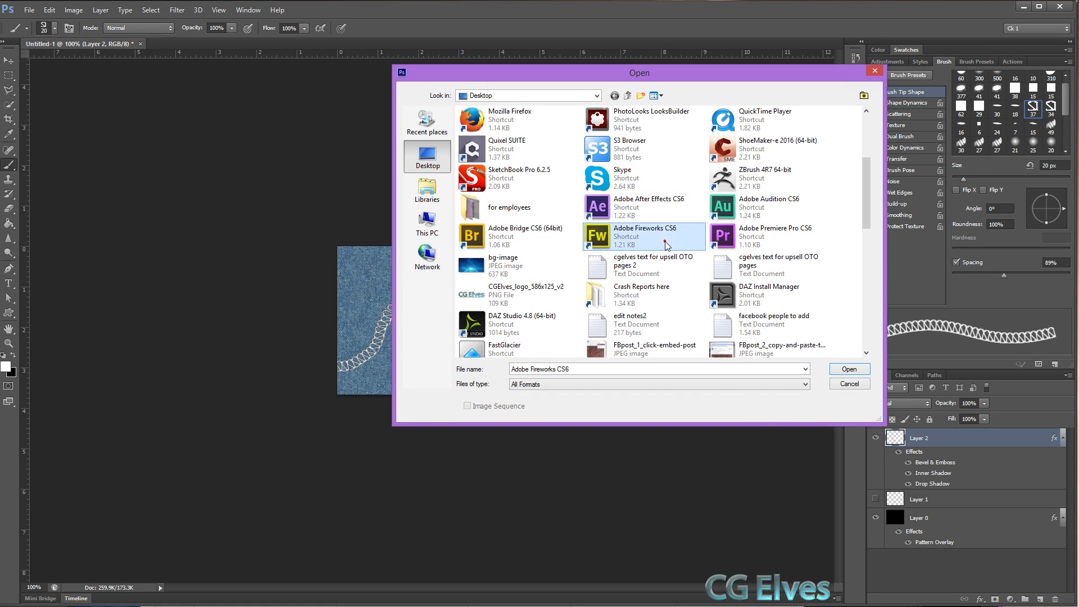
scroll(666, 245, down, 10)
click(502, 285)
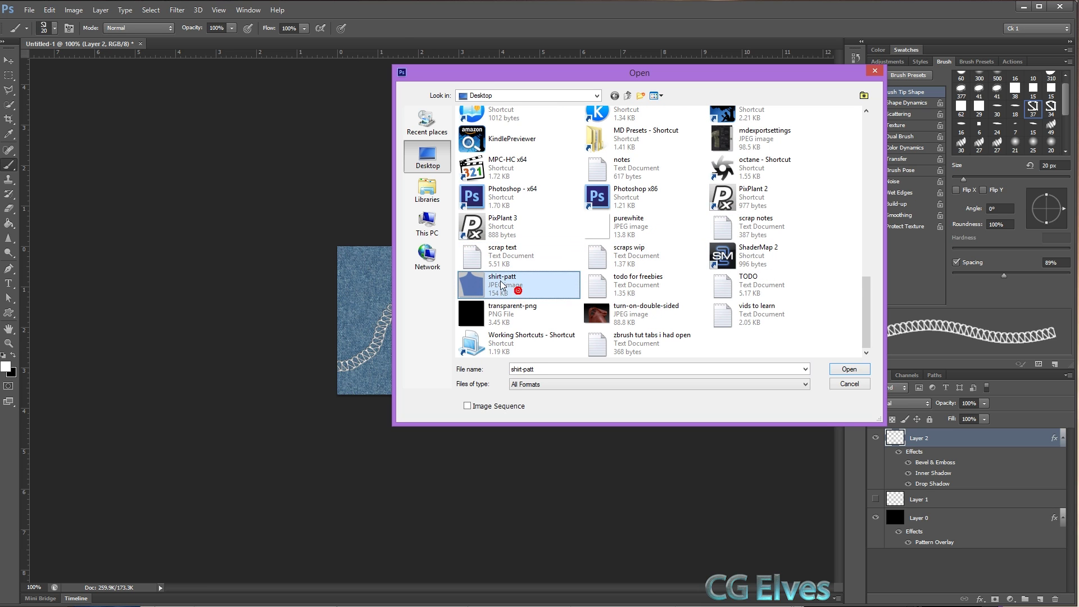
double_click(502, 285)
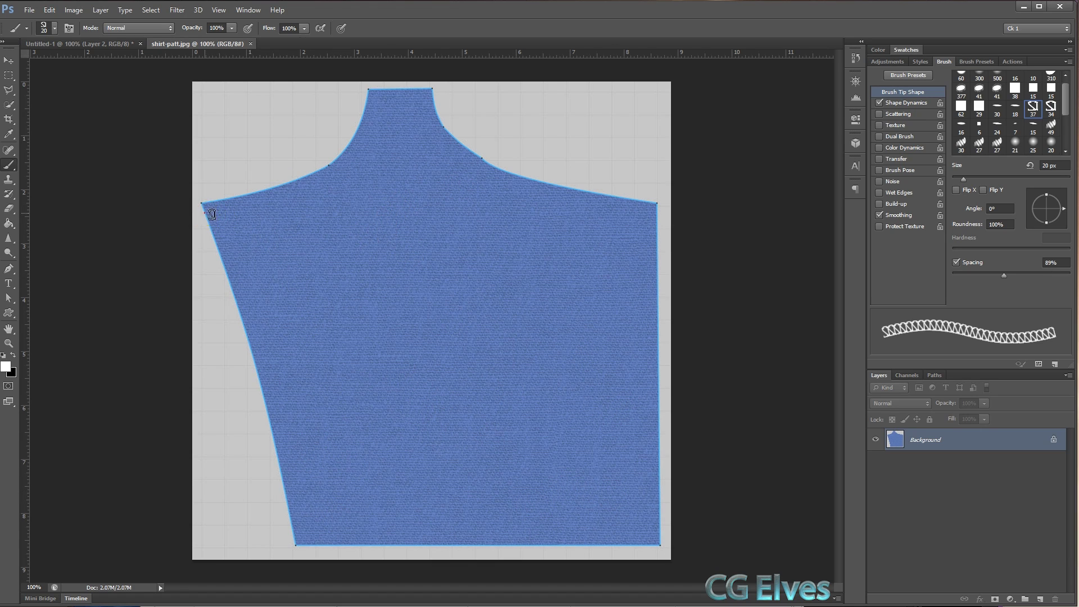
Undo a test shoulder stitch and add an empty Layer 1 above the shirt pattern.
mouse_move(212, 214)
mouse_down()
mouse_move(276, 215)
mouse_move(345, 177)
mouse_up()
key(ctrl+z)
click(10, 269)
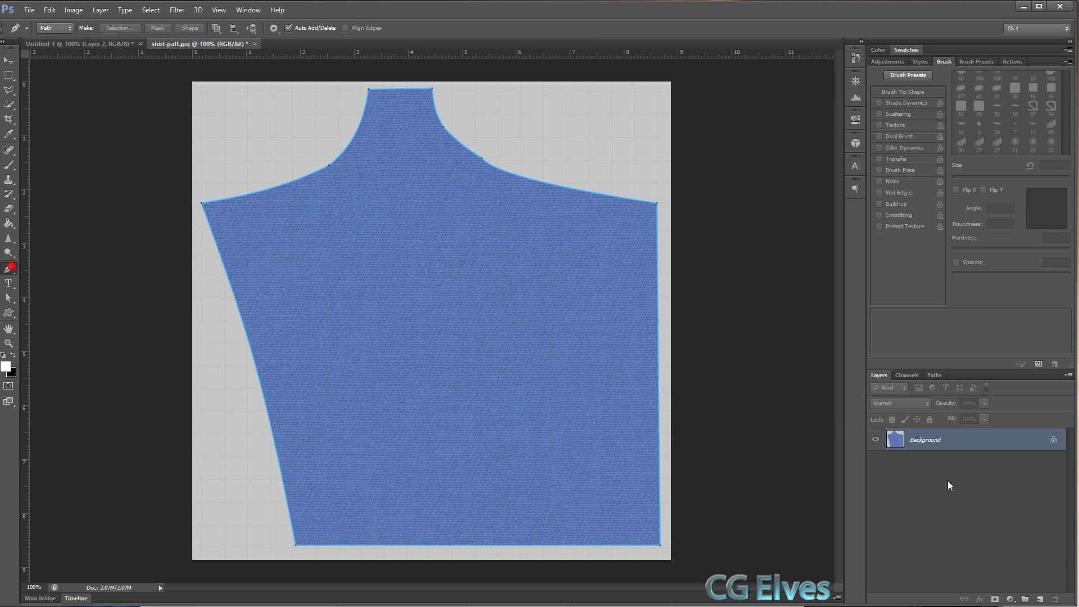
click(1040, 599)
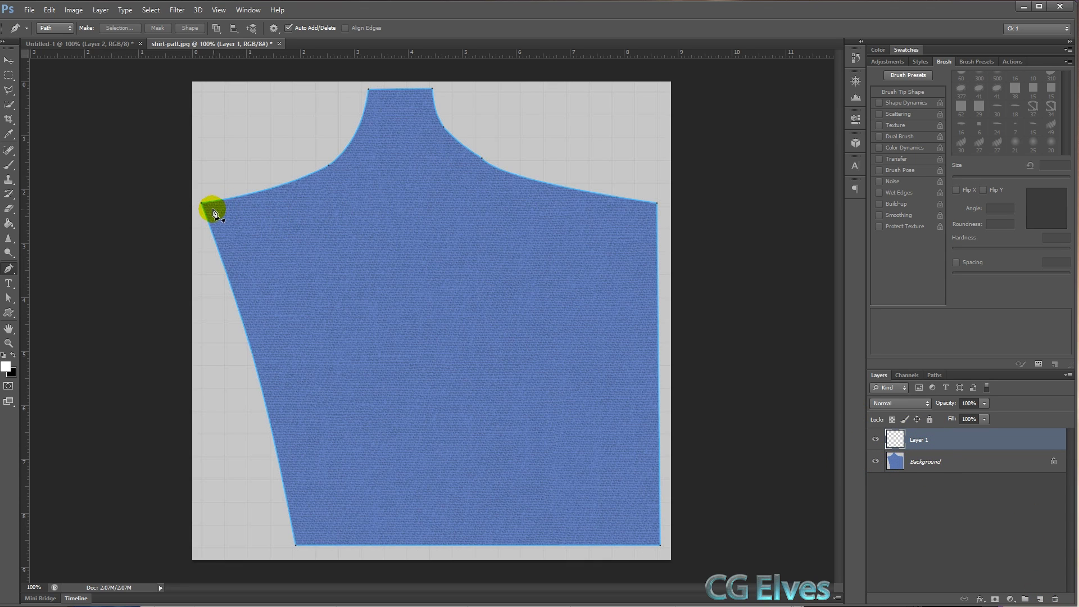
Draw a work path between the shoulder corners and bend it along the neckline.
drag(204, 211, 263, 201)
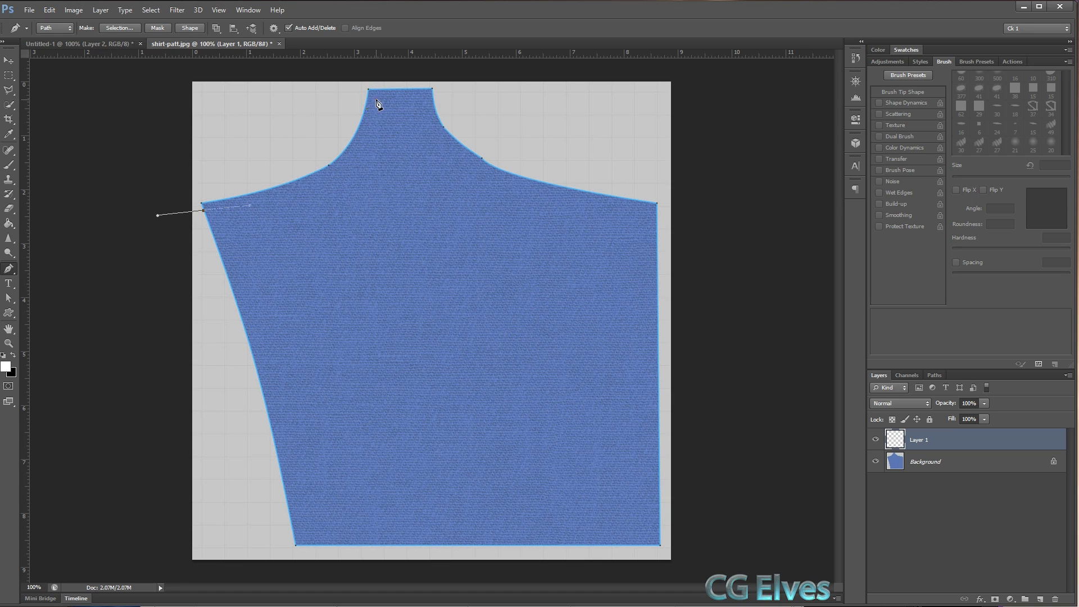
click(423, 101)
drag(656, 215, 697, 218)
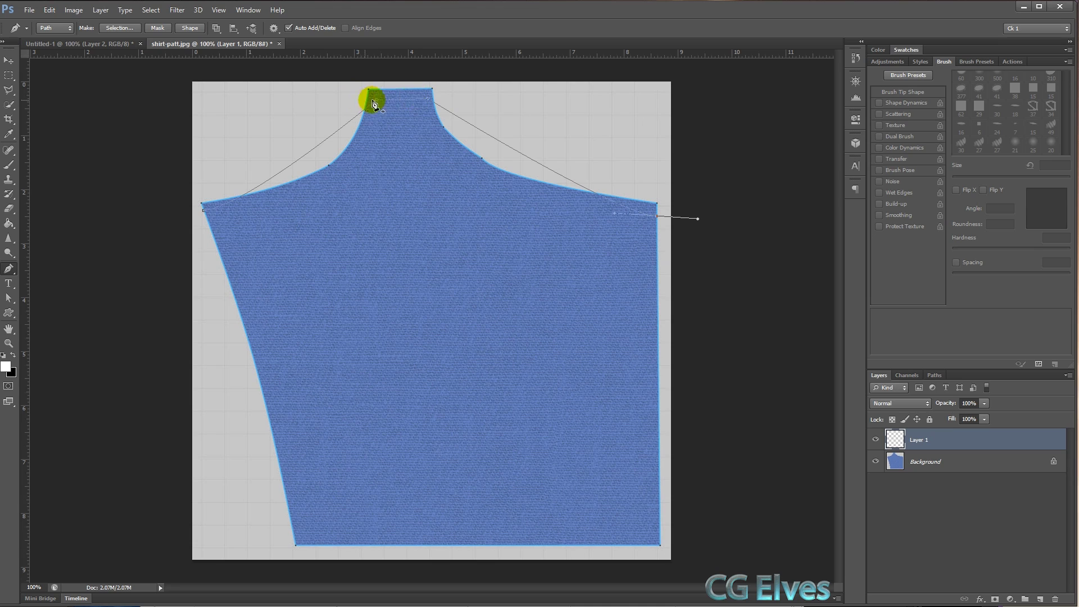
ctrl+click(204, 210)
drag(248, 209, 351, 228)
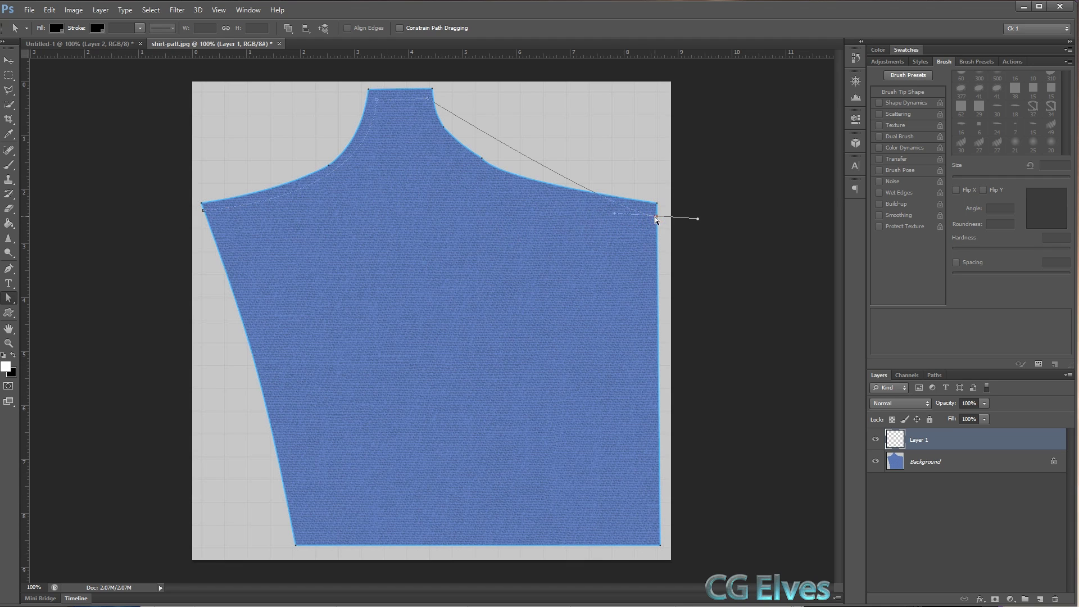
drag(614, 215, 483, 202)
drag(406, 191, 657, 215)
click(407, 188)
Stroke the Work Path with the stitch brush as a trial, then undo the zigzag result.
click(933, 375)
key(b)
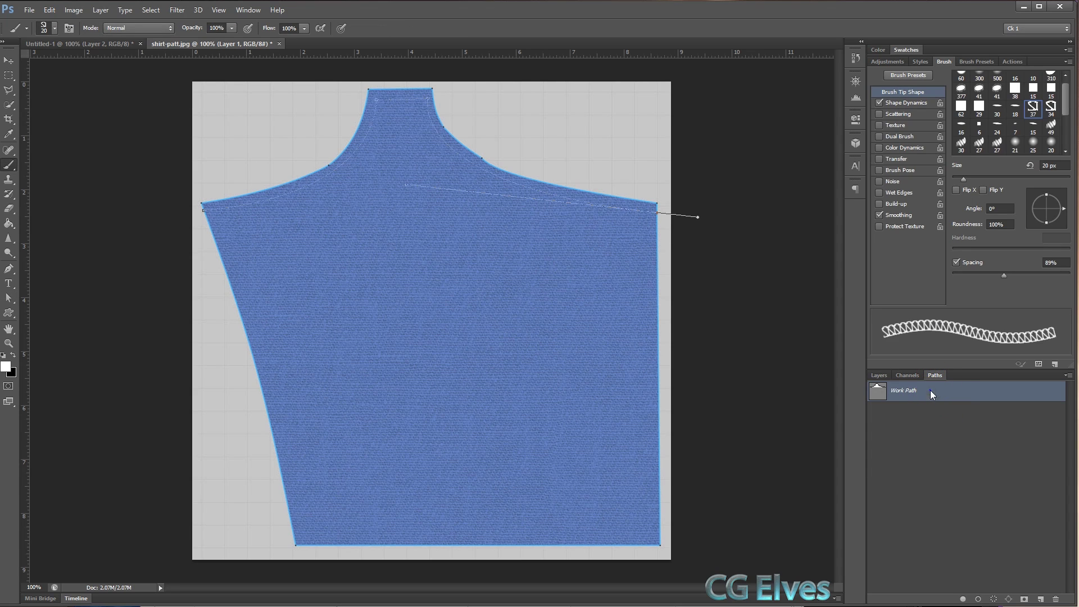
right_click(930, 390)
click(936, 455)
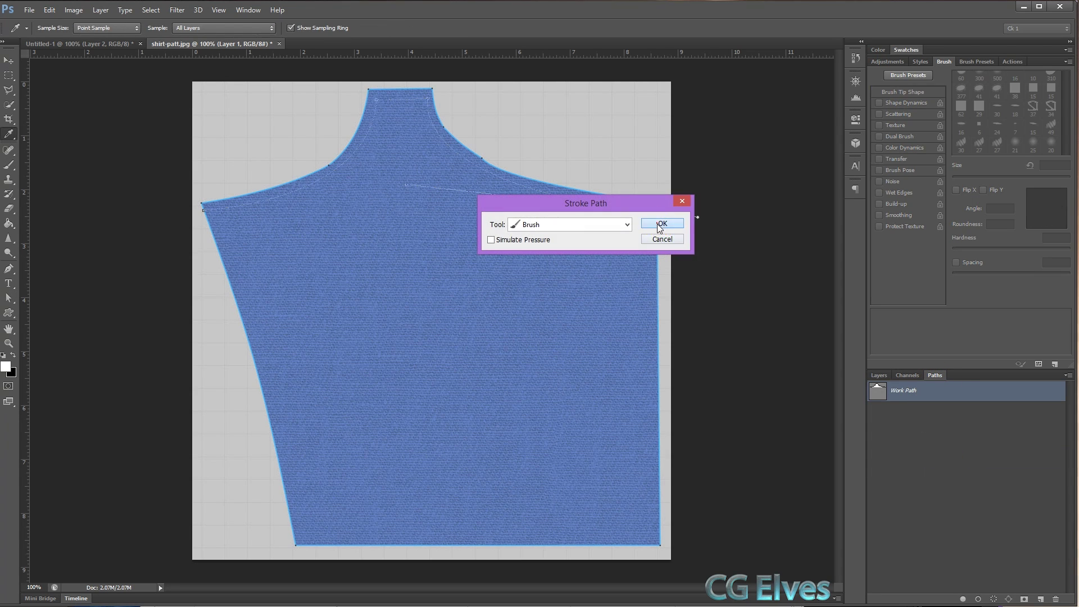
click(662, 223)
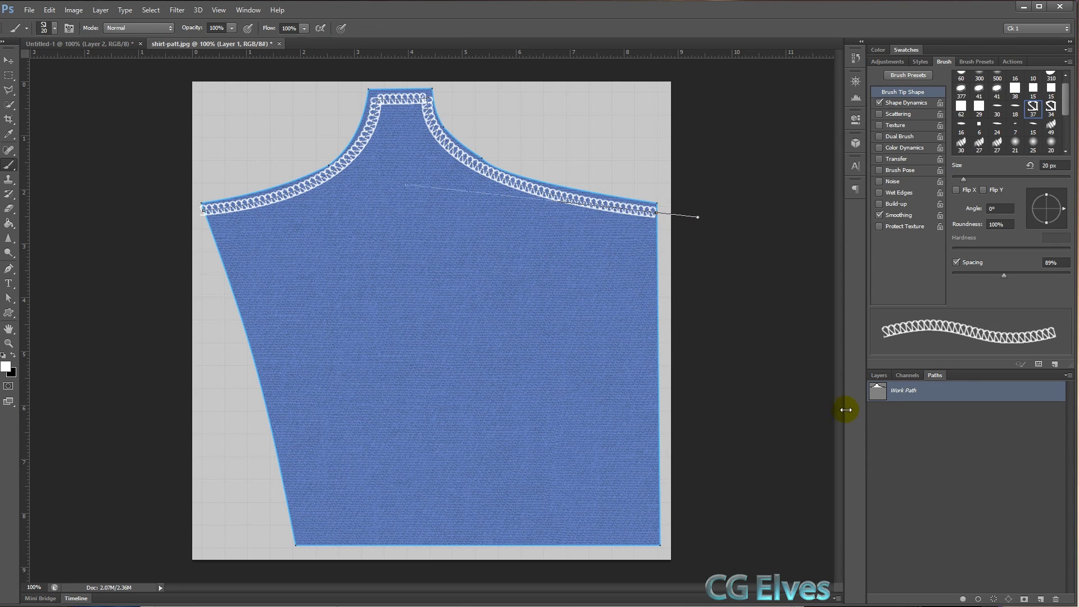
key(ctrl+z)
Switch to a dashed stitch brush tip and set its Shape Dynamics angle control to Direction.
click(980, 144)
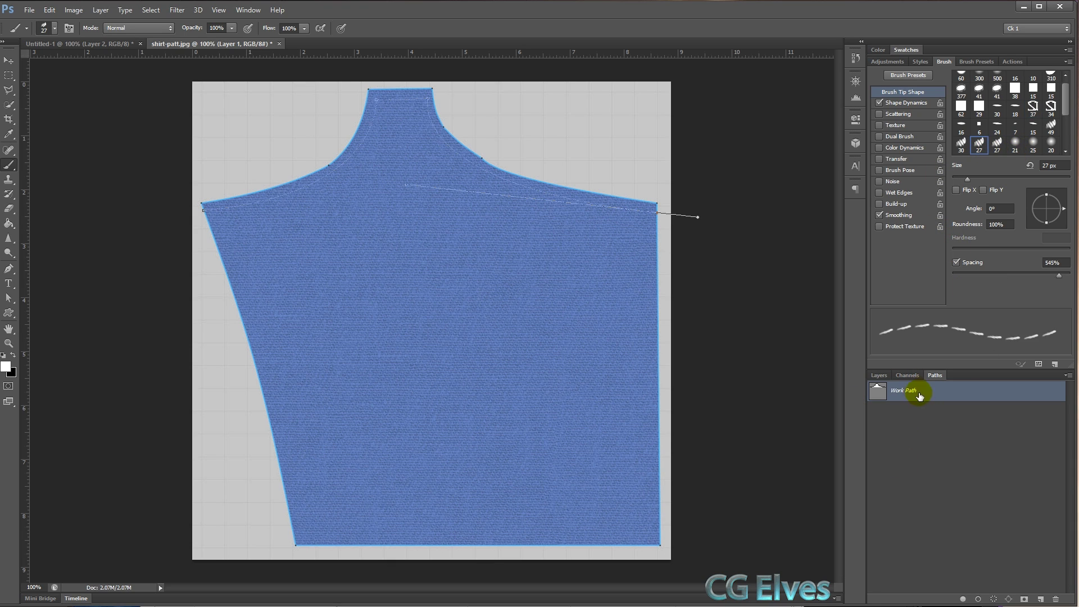
right_click(918, 393)
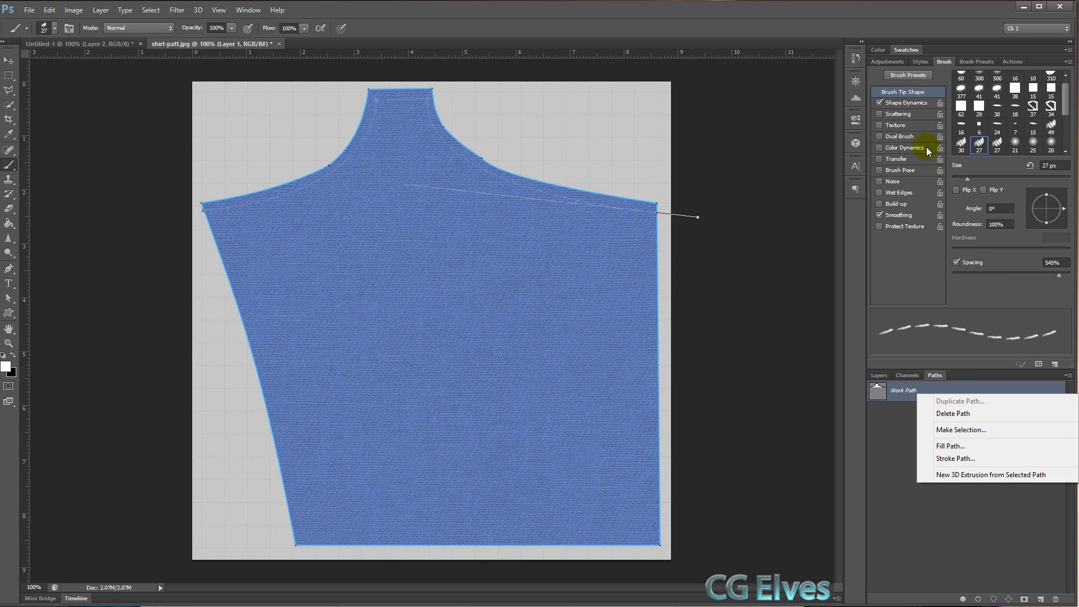
click(924, 103)
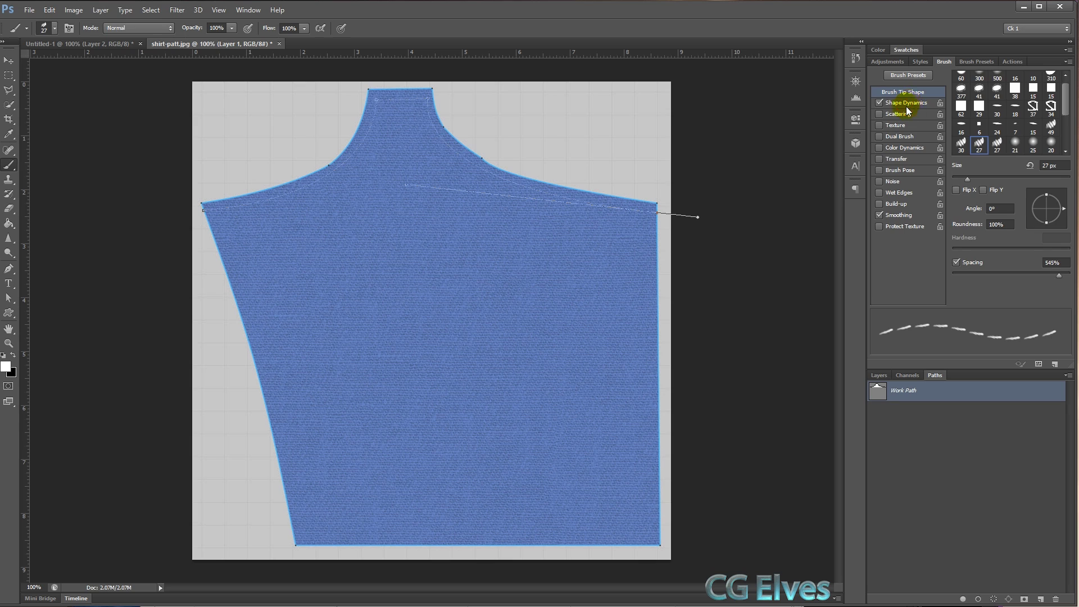
click(906, 103)
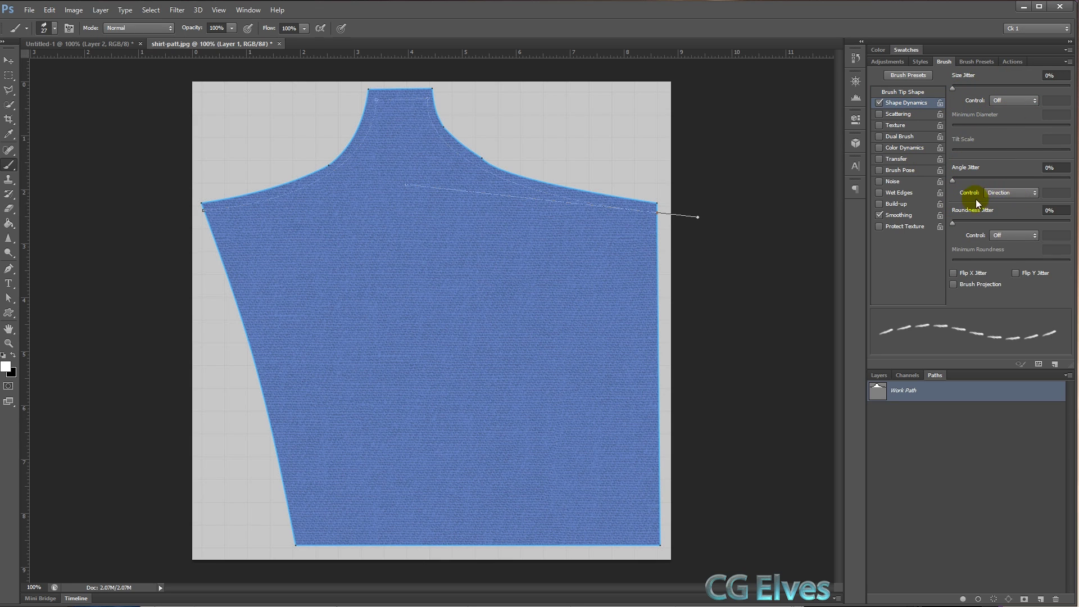
click(903, 92)
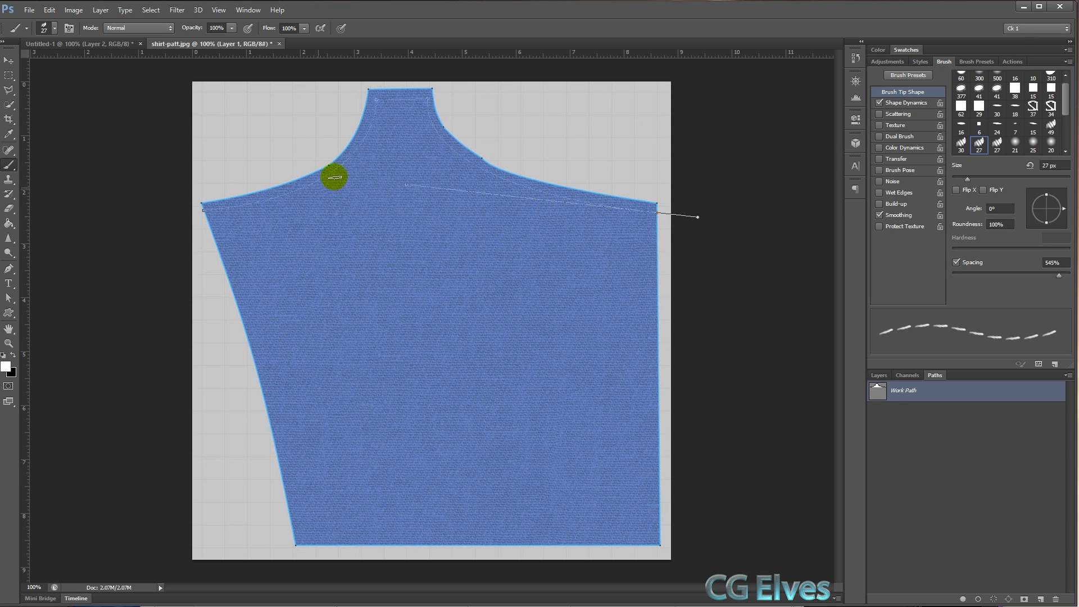
Trial the dashed brush along the neckline, by hand and by stroking the path, undoing both.
drag(354, 136, 319, 188)
key(ctrl+z)
right_click(905, 390)
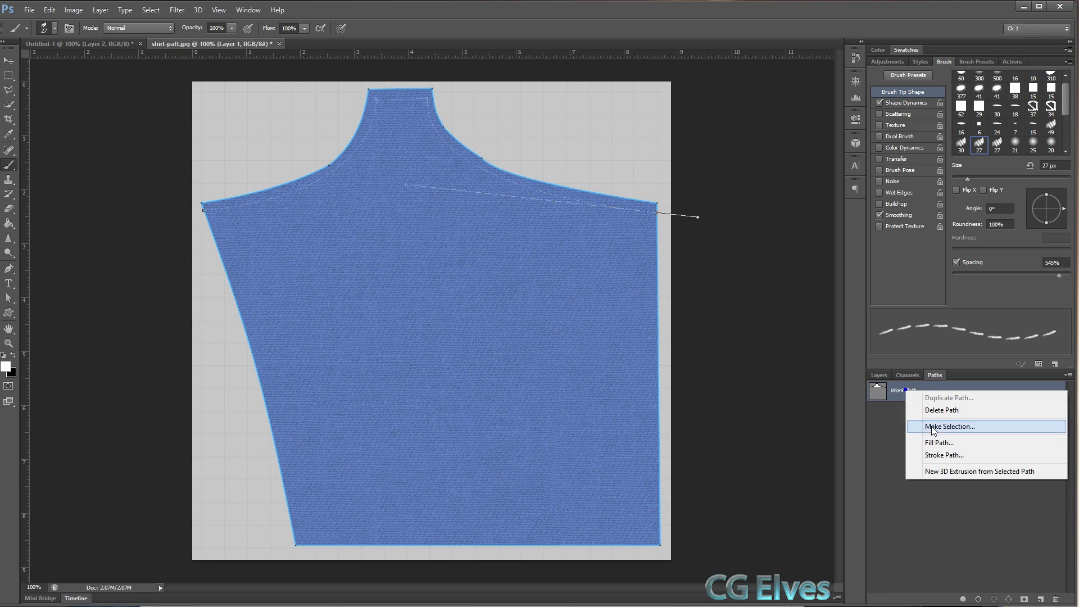
click(929, 444)
key(Return)
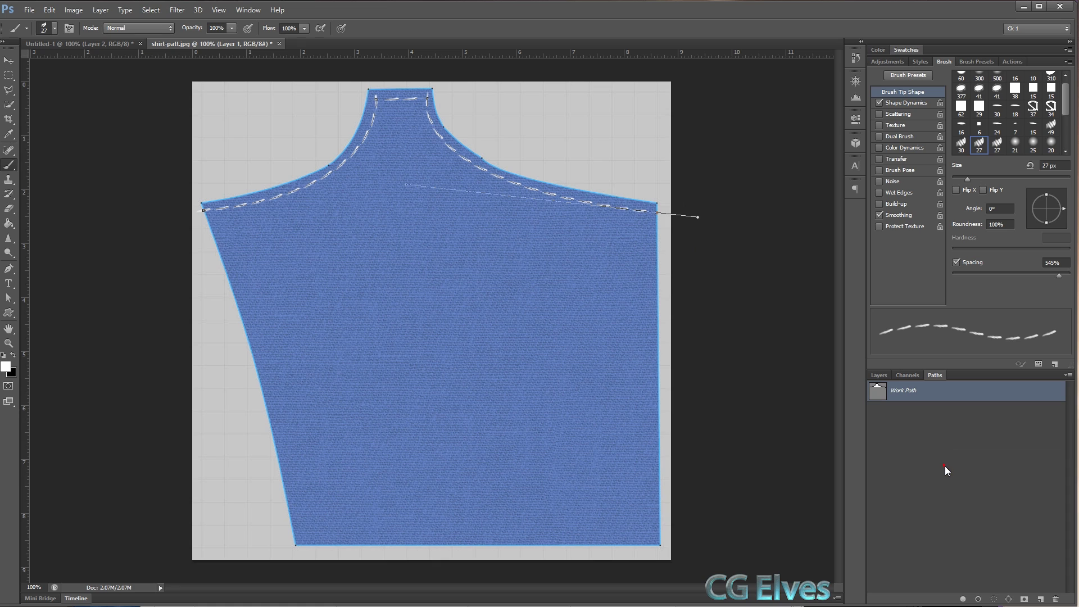
click(946, 466)
key(ctrl+z)
Reduce the brush size to 9 px and check it with an undone test stroke.
click(905, 390)
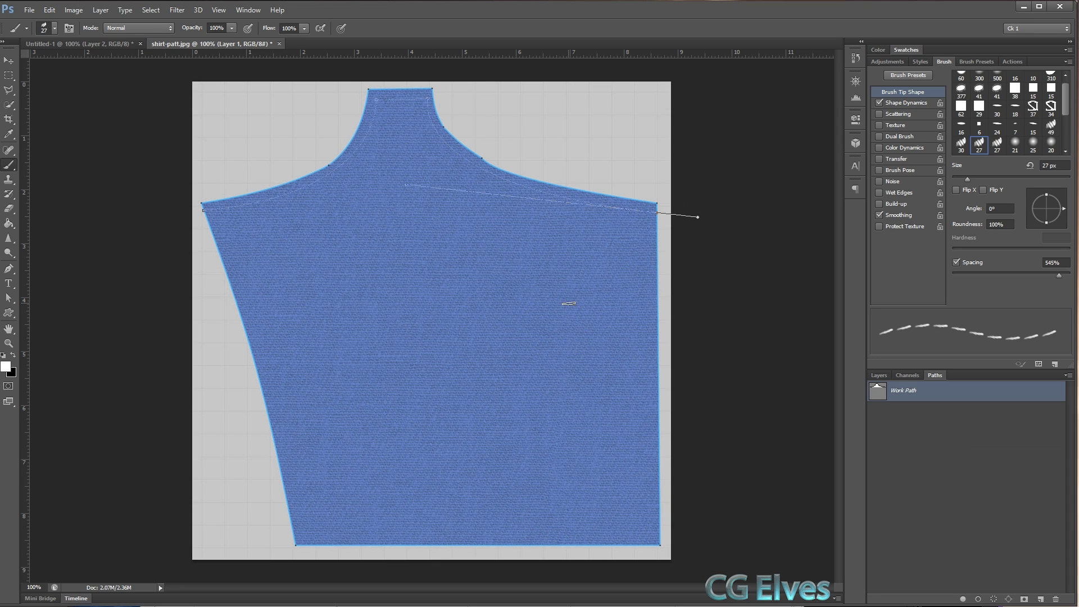
right_click(569, 304)
drag(597, 329, 589, 333)
click(474, 325)
mouse_move(443, 326)
mouse_down()
mouse_move(502, 291)
mouse_move(533, 297)
mouse_up()
key(ctrl+z)
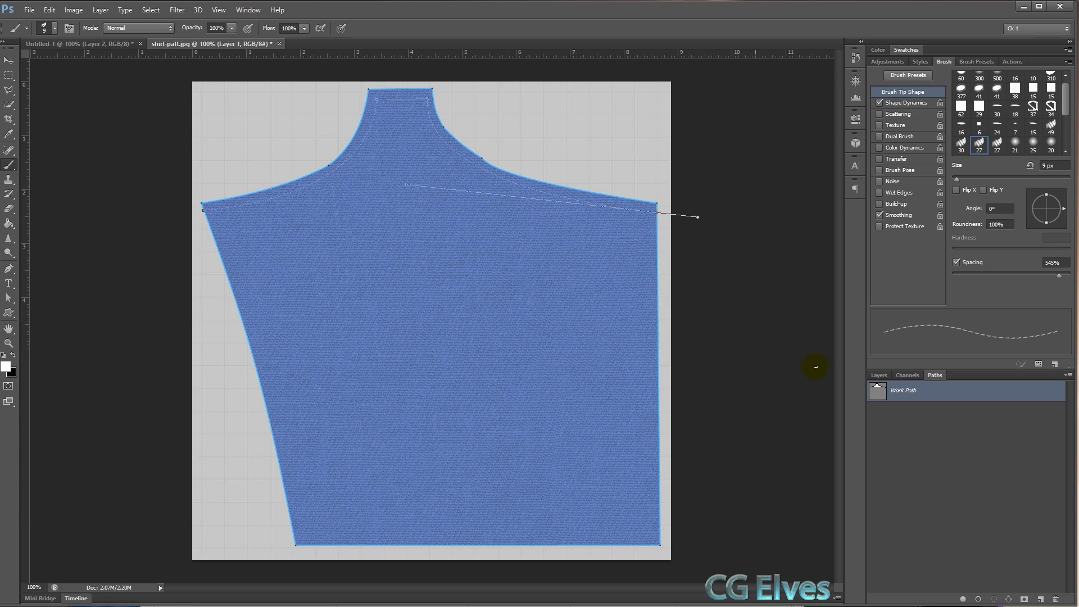
Stroke the neckline Work Path with the 9 px dashed brush and view the layers.
right_click(916, 389)
click(955, 450)
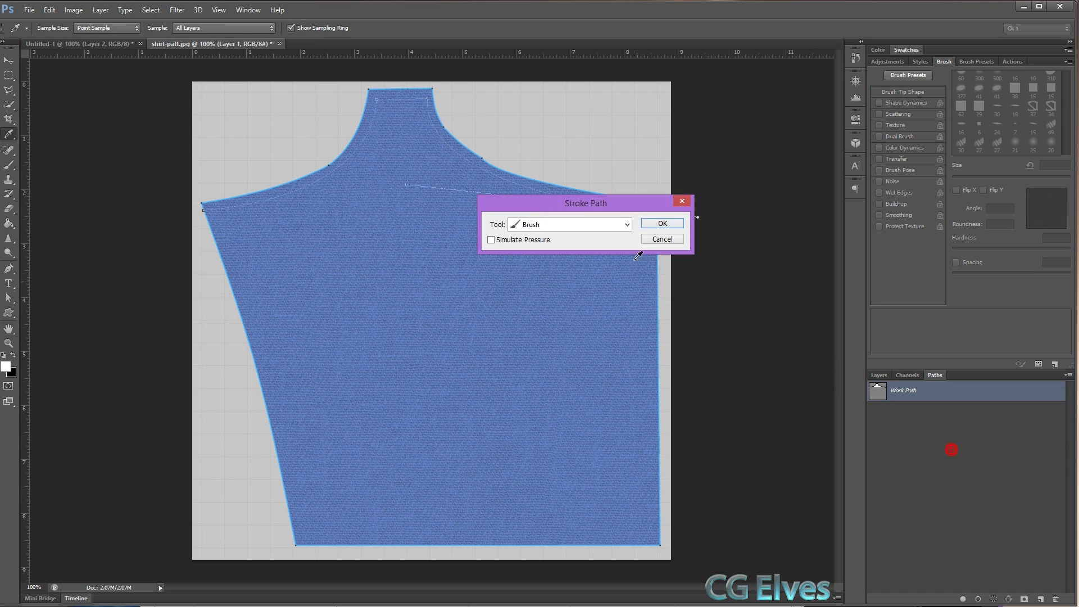
click(655, 215)
click(932, 447)
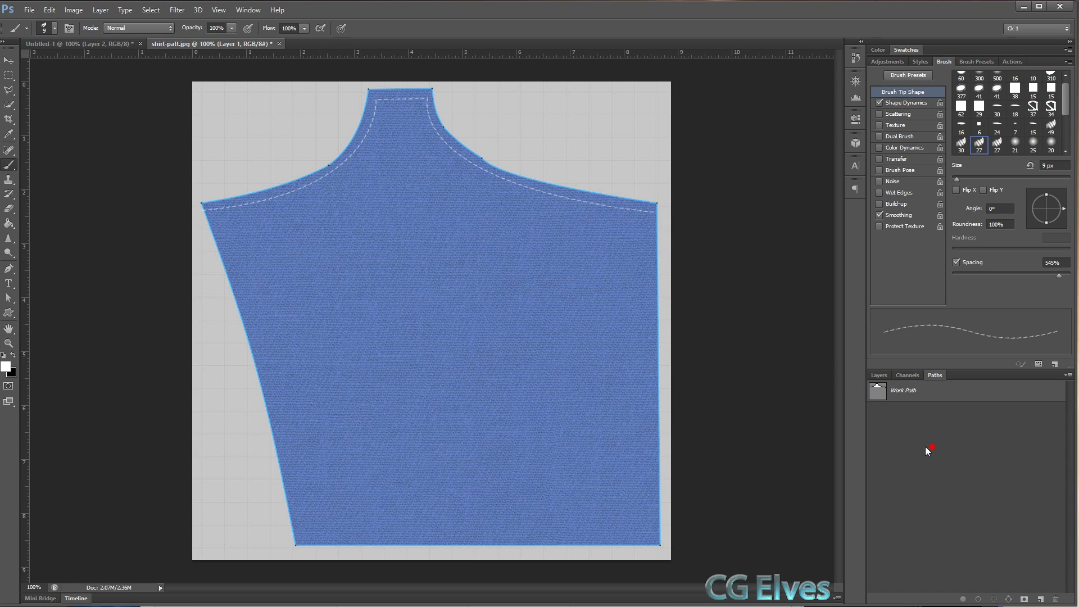
click(880, 375)
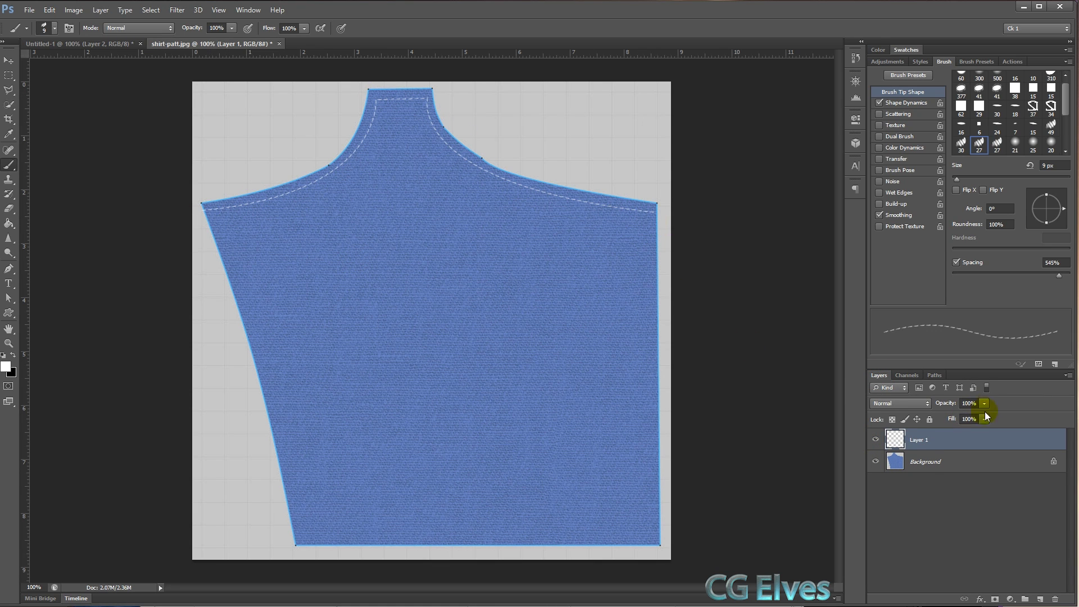
Check the seam against the shirt, then crop the canvas down to the neckline strip.
click(875, 460)
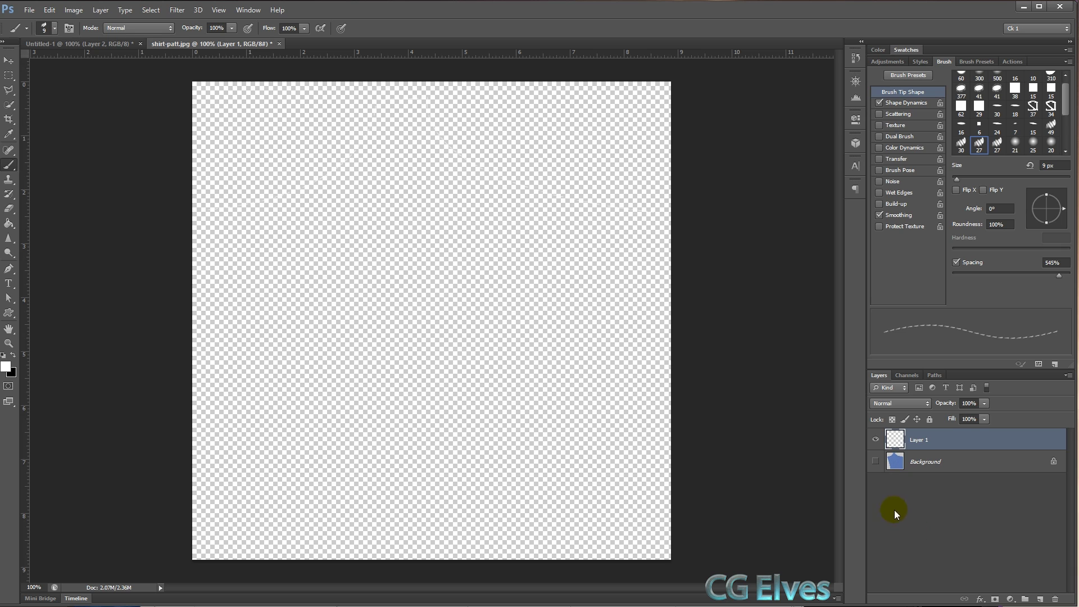
click(876, 461)
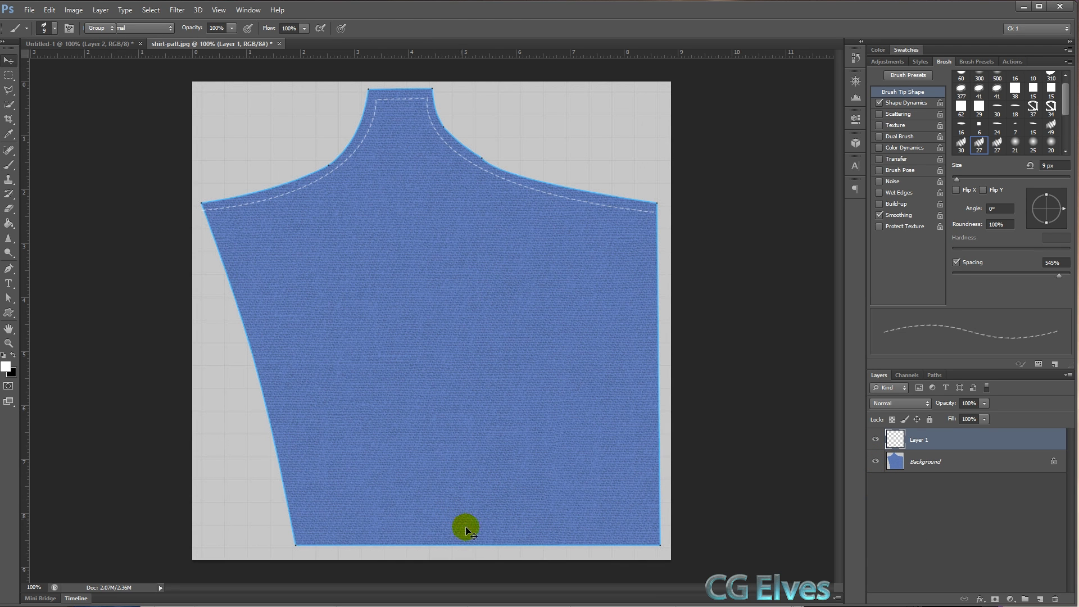
key(v)
key(c)
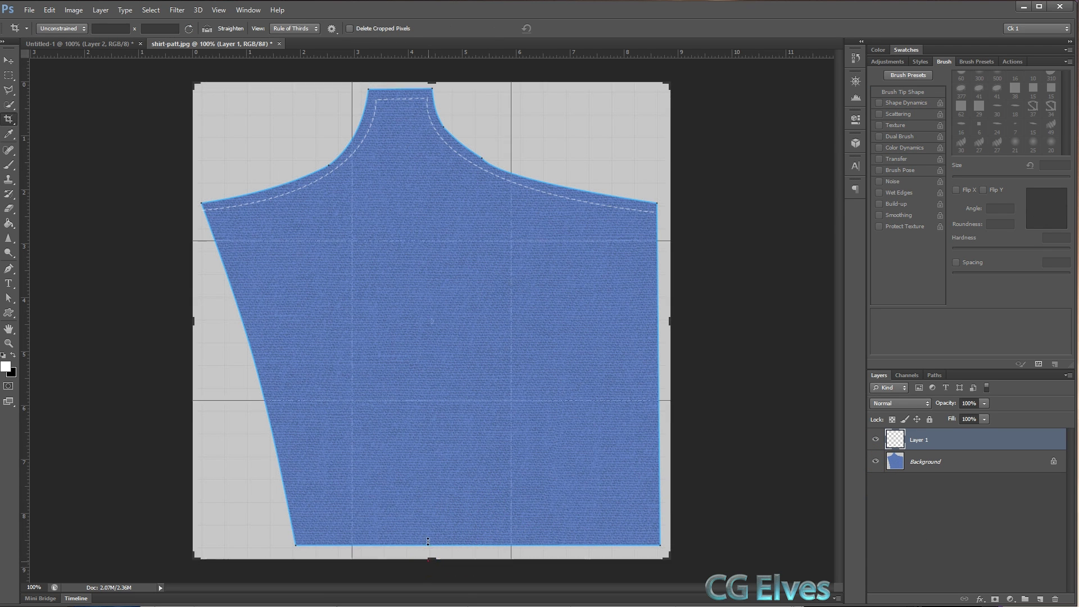
drag(430, 559, 409, 391)
drag(432, 254, 431, 258)
key(Return)
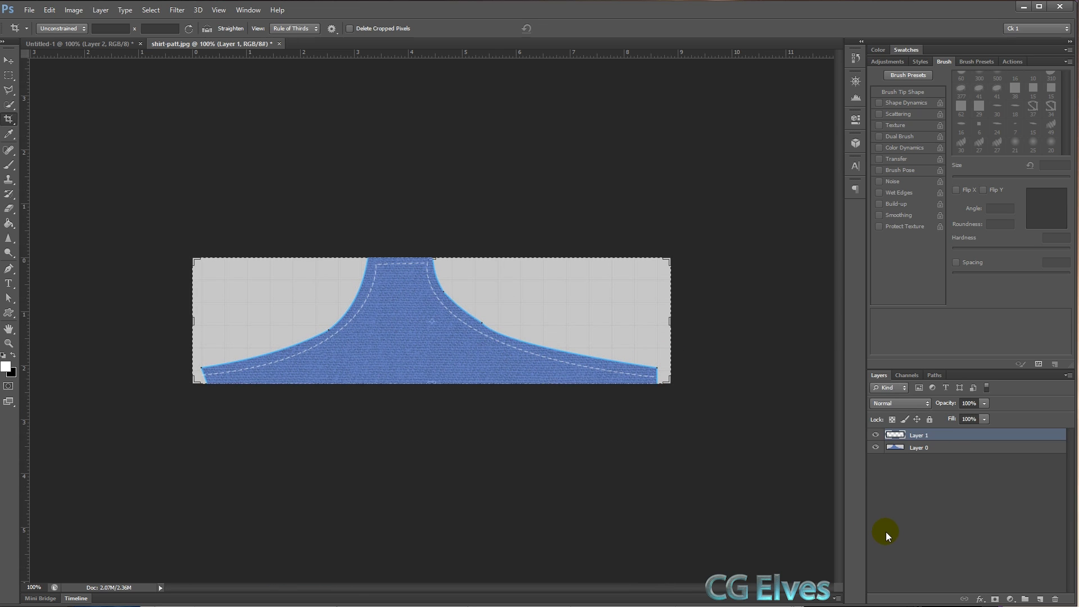
Hide Layer 0 and save the seam alone as shirt-seam.png with transparency.
click(875, 448)
click(897, 462)
key(v)
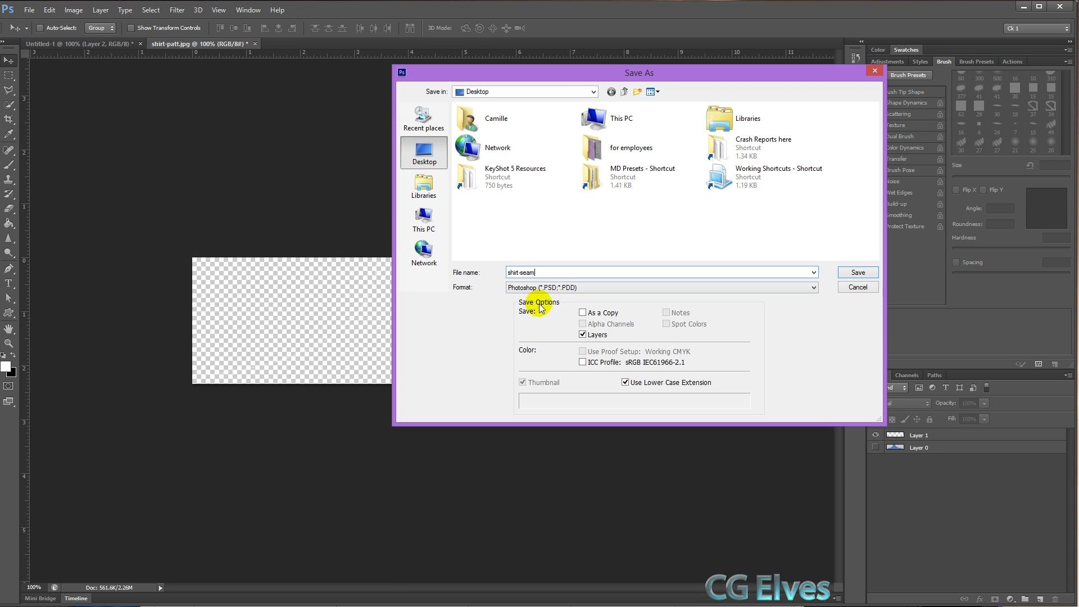
click(540, 287)
click(529, 403)
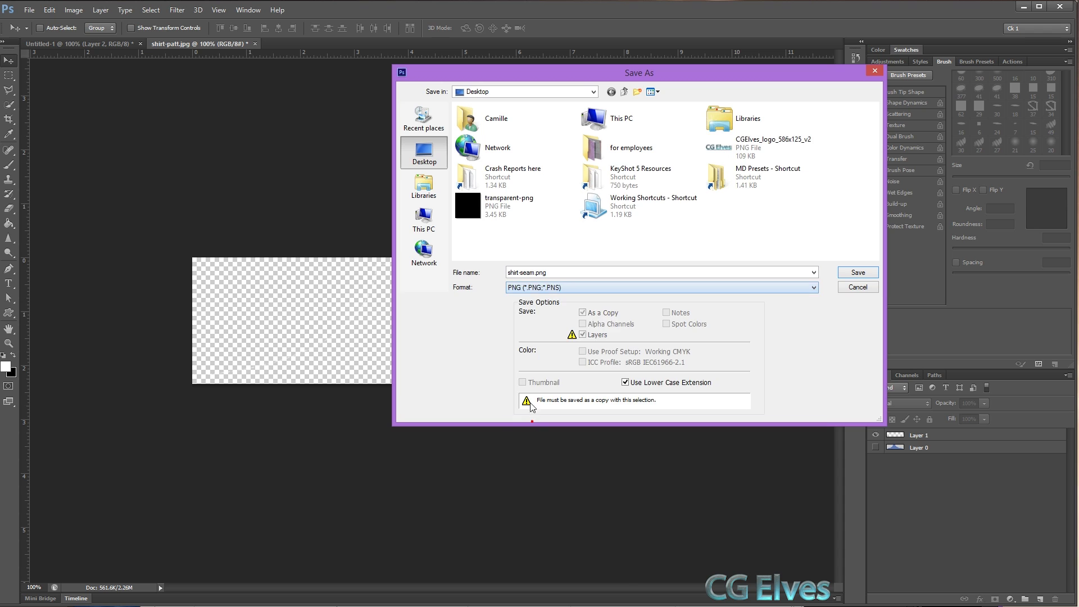
key(Return)
key(Return)
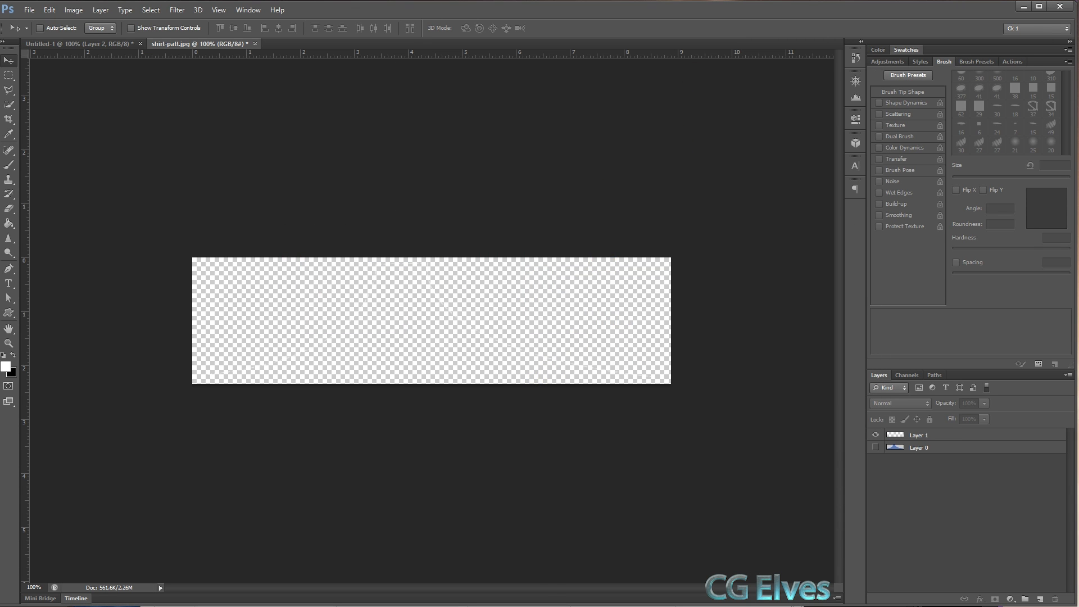
key(alt+Tab)
Add shirt-seam.png from the Desktop as a graphic on the bodice pattern at default size.
click(744, 88)
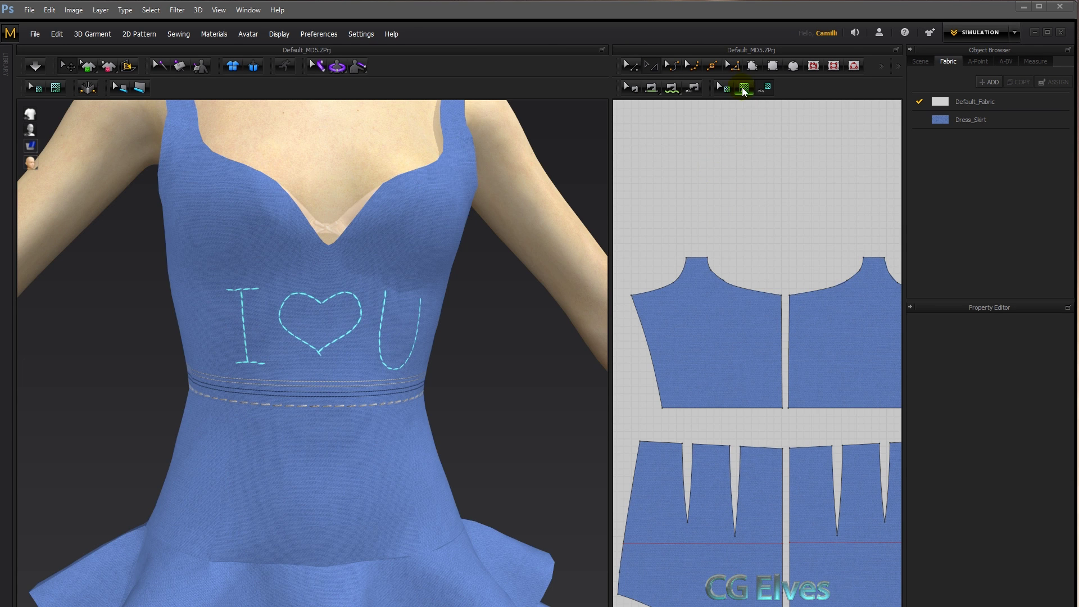
click(663, 258)
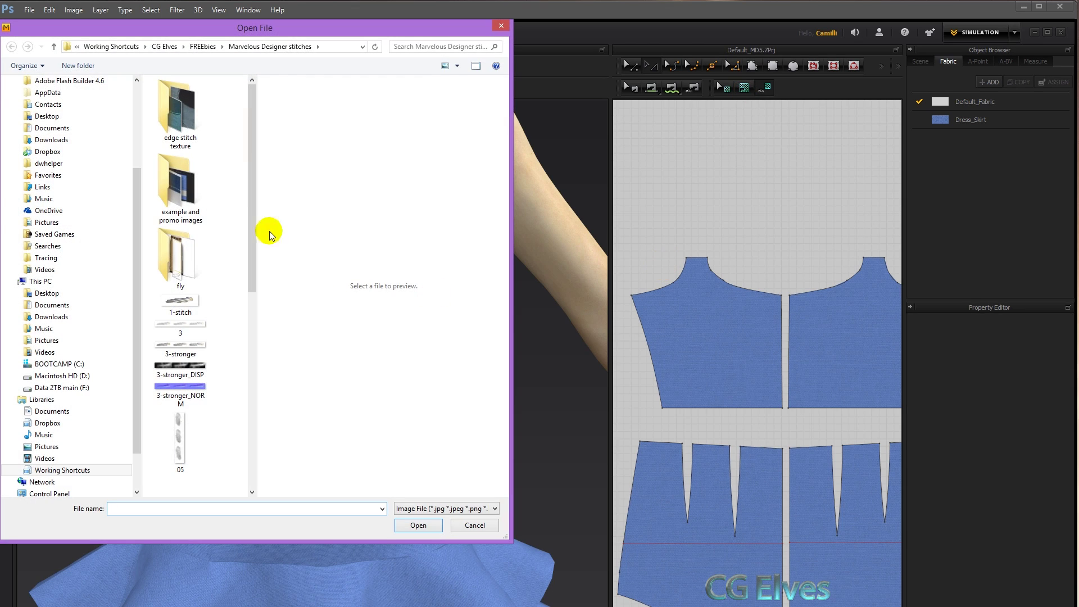
scroll(104, 108, up, 5)
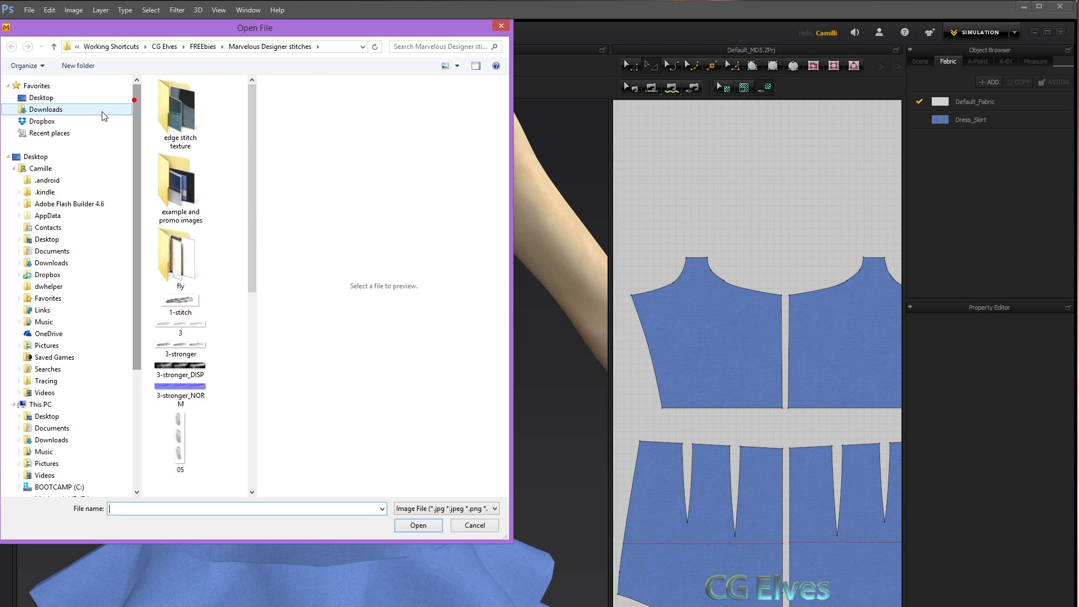
click(72, 98)
scroll(224, 225, down, 5)
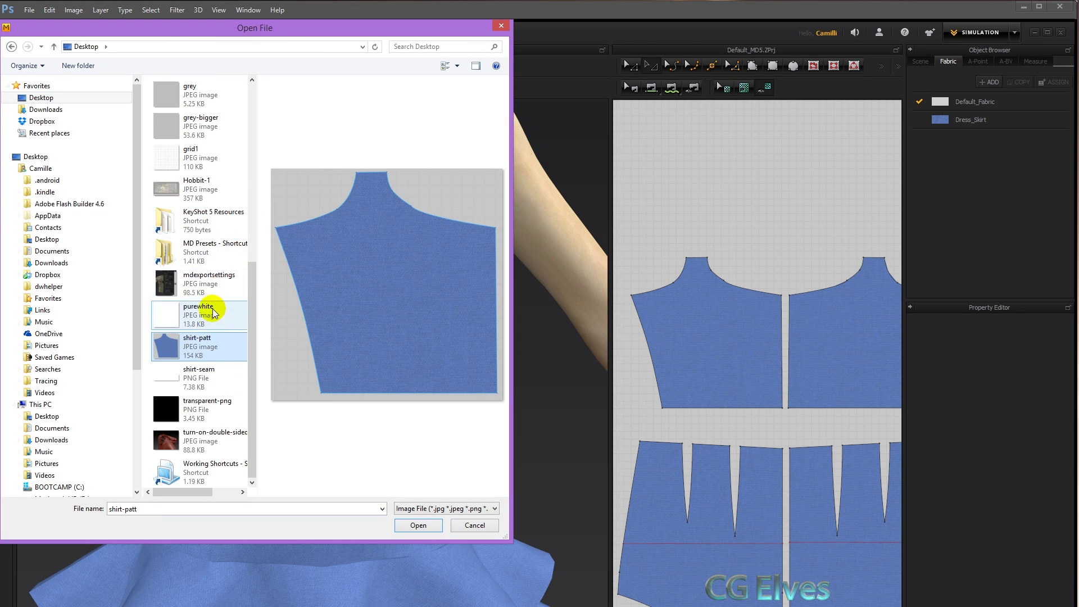
click(212, 381)
double_click(212, 381)
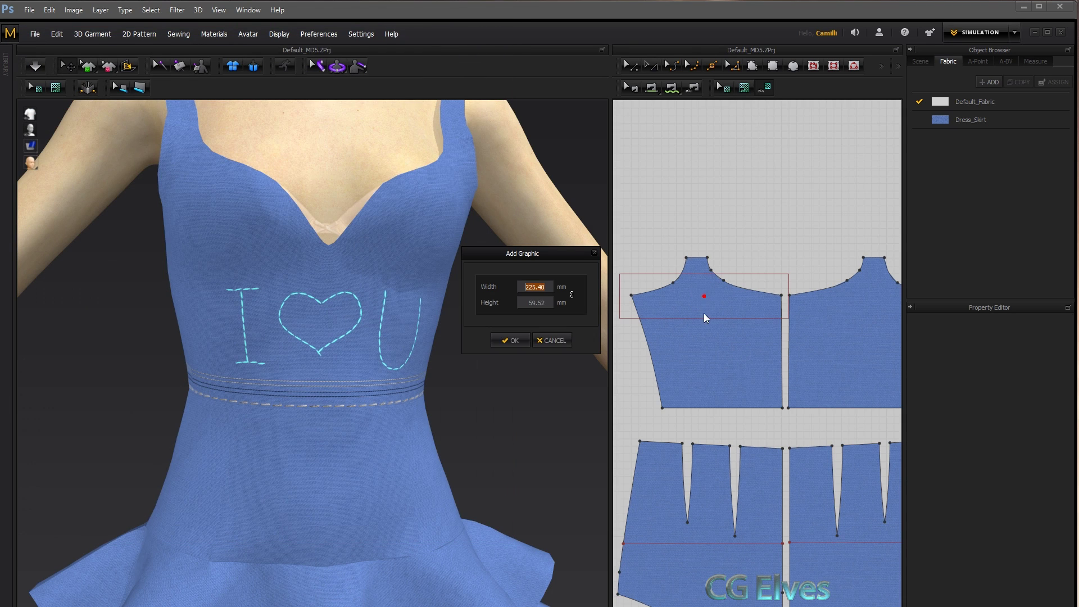
click(513, 340)
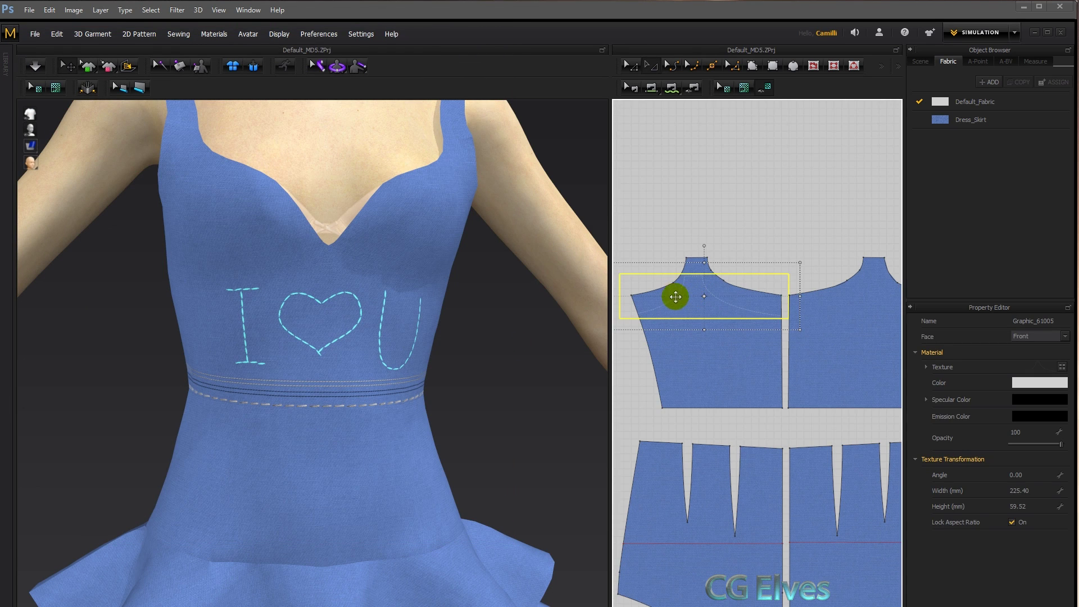
Move the seam graphic up onto the neckline and inspect the dress's back.
drag(674, 297, 675, 281)
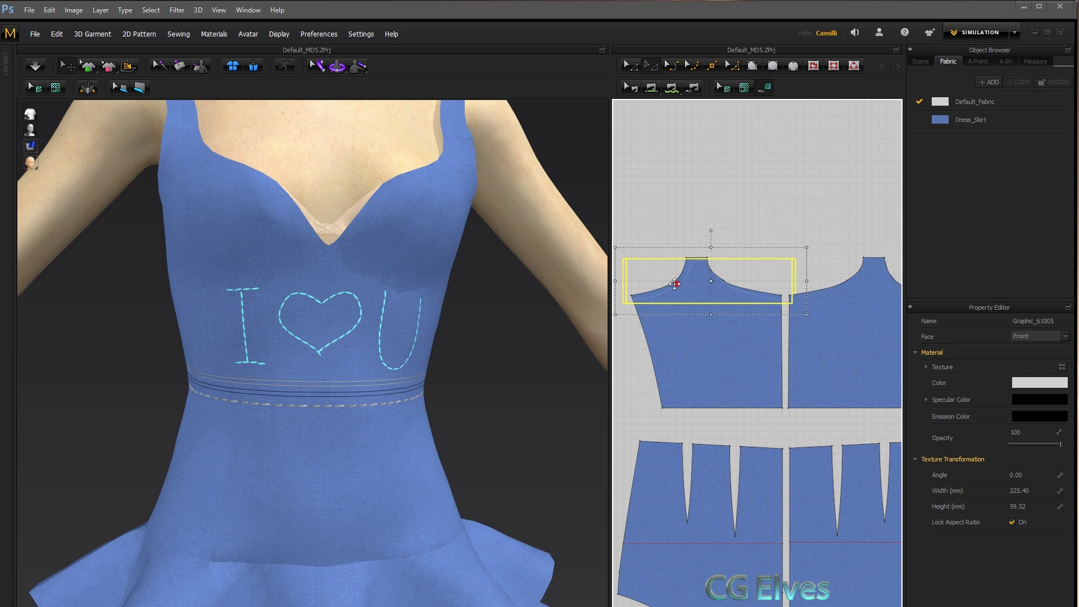
click(674, 284)
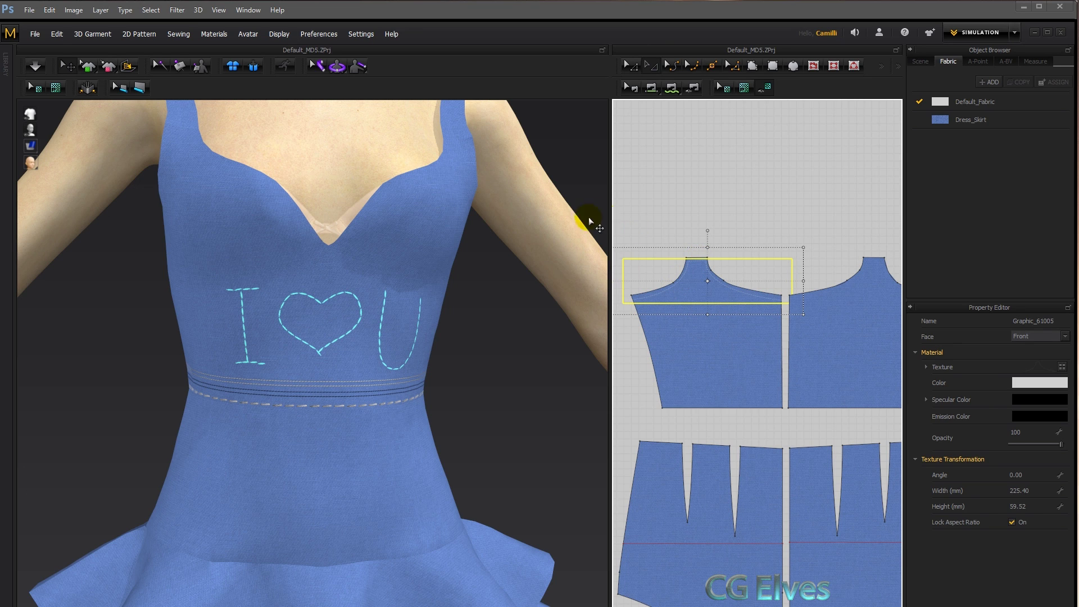
click(532, 230)
drag(420, 304, 340, 222)
Recolour the seam graphic dark blue (173175).
click(688, 281)
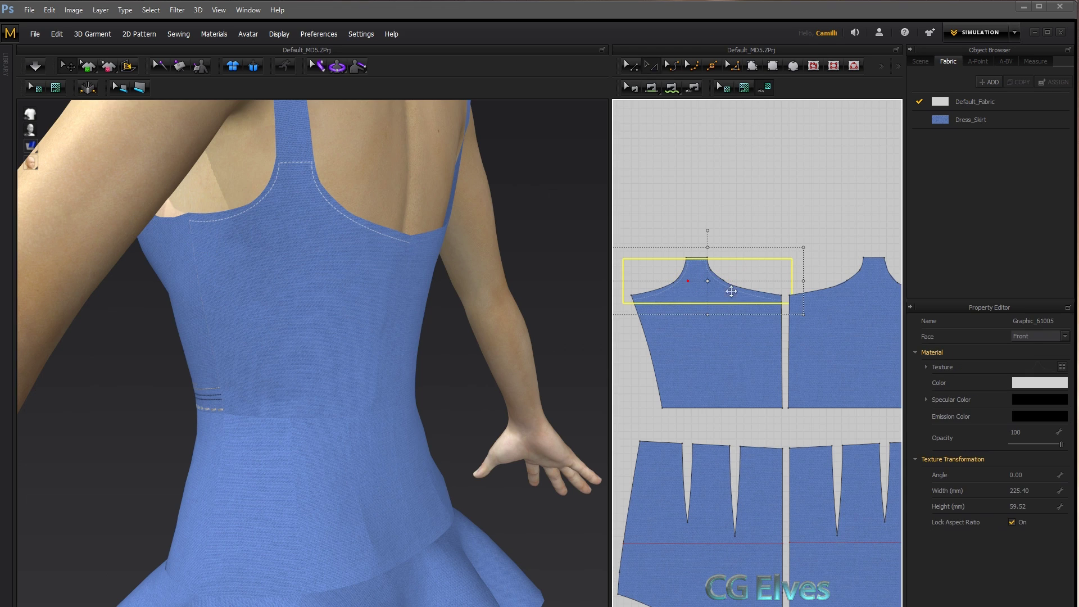
click(1024, 384)
click(488, 180)
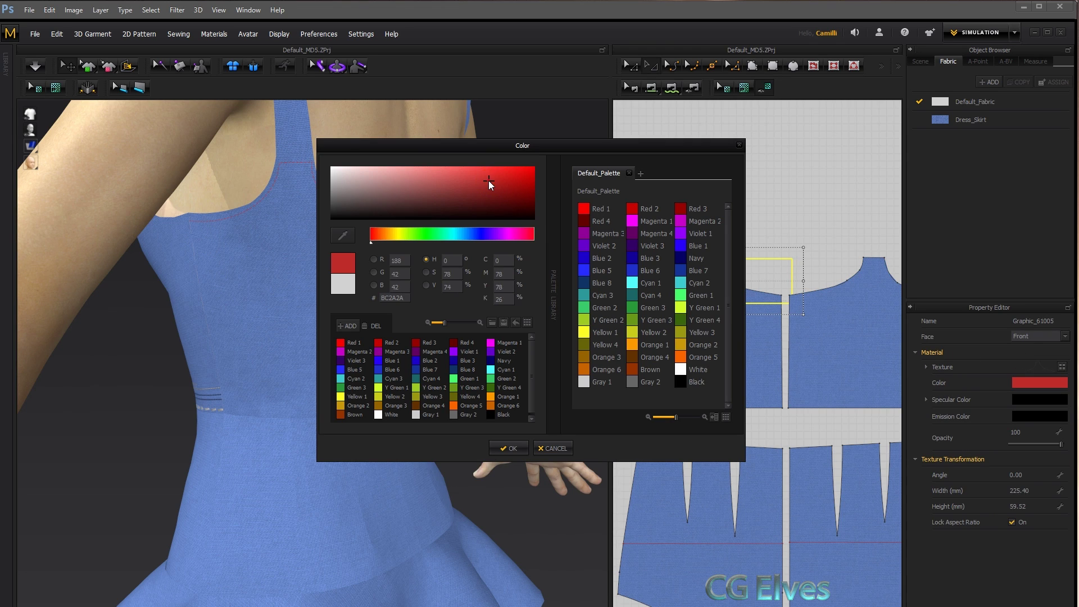
drag(498, 240, 484, 235)
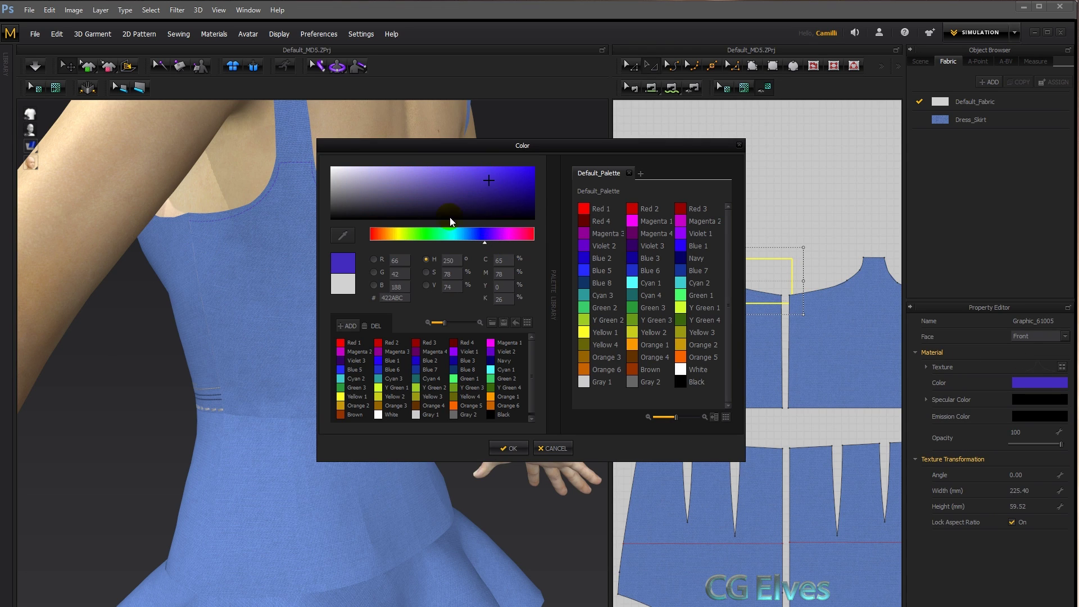
click(472, 240)
click(495, 195)
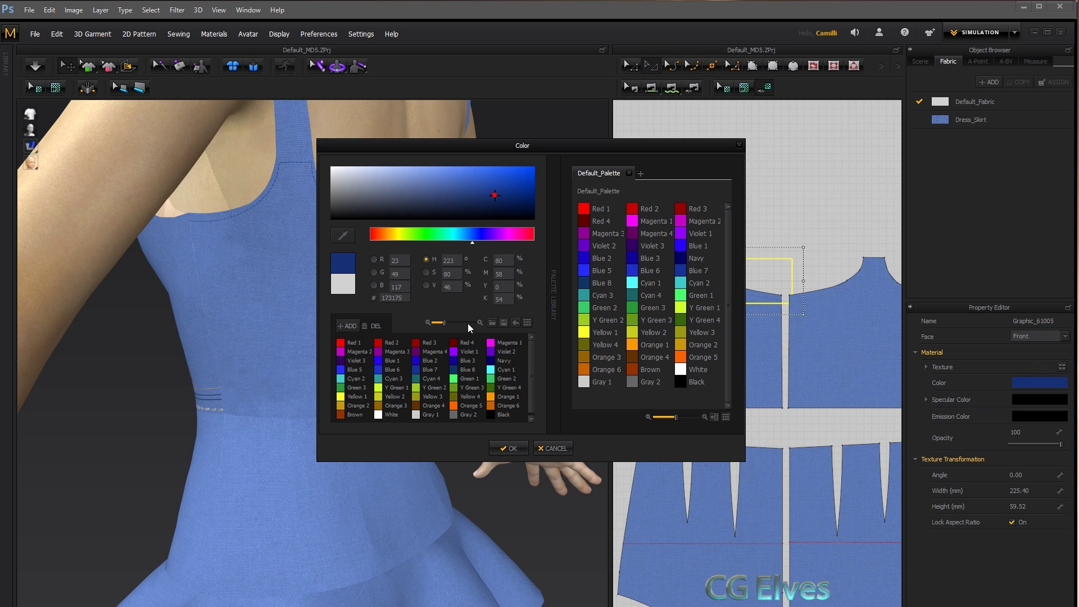
click(510, 449)
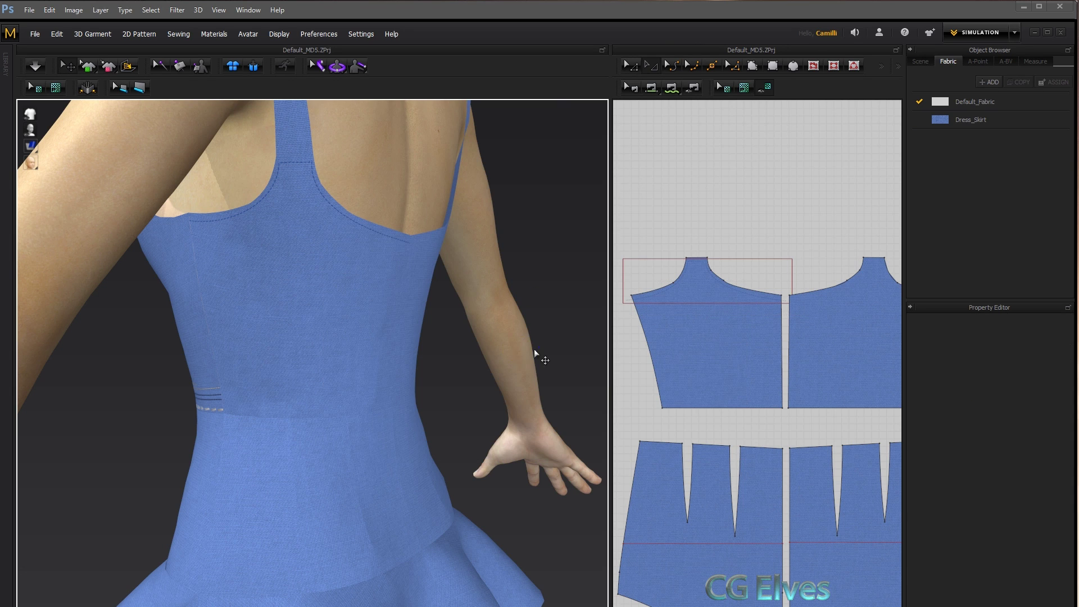